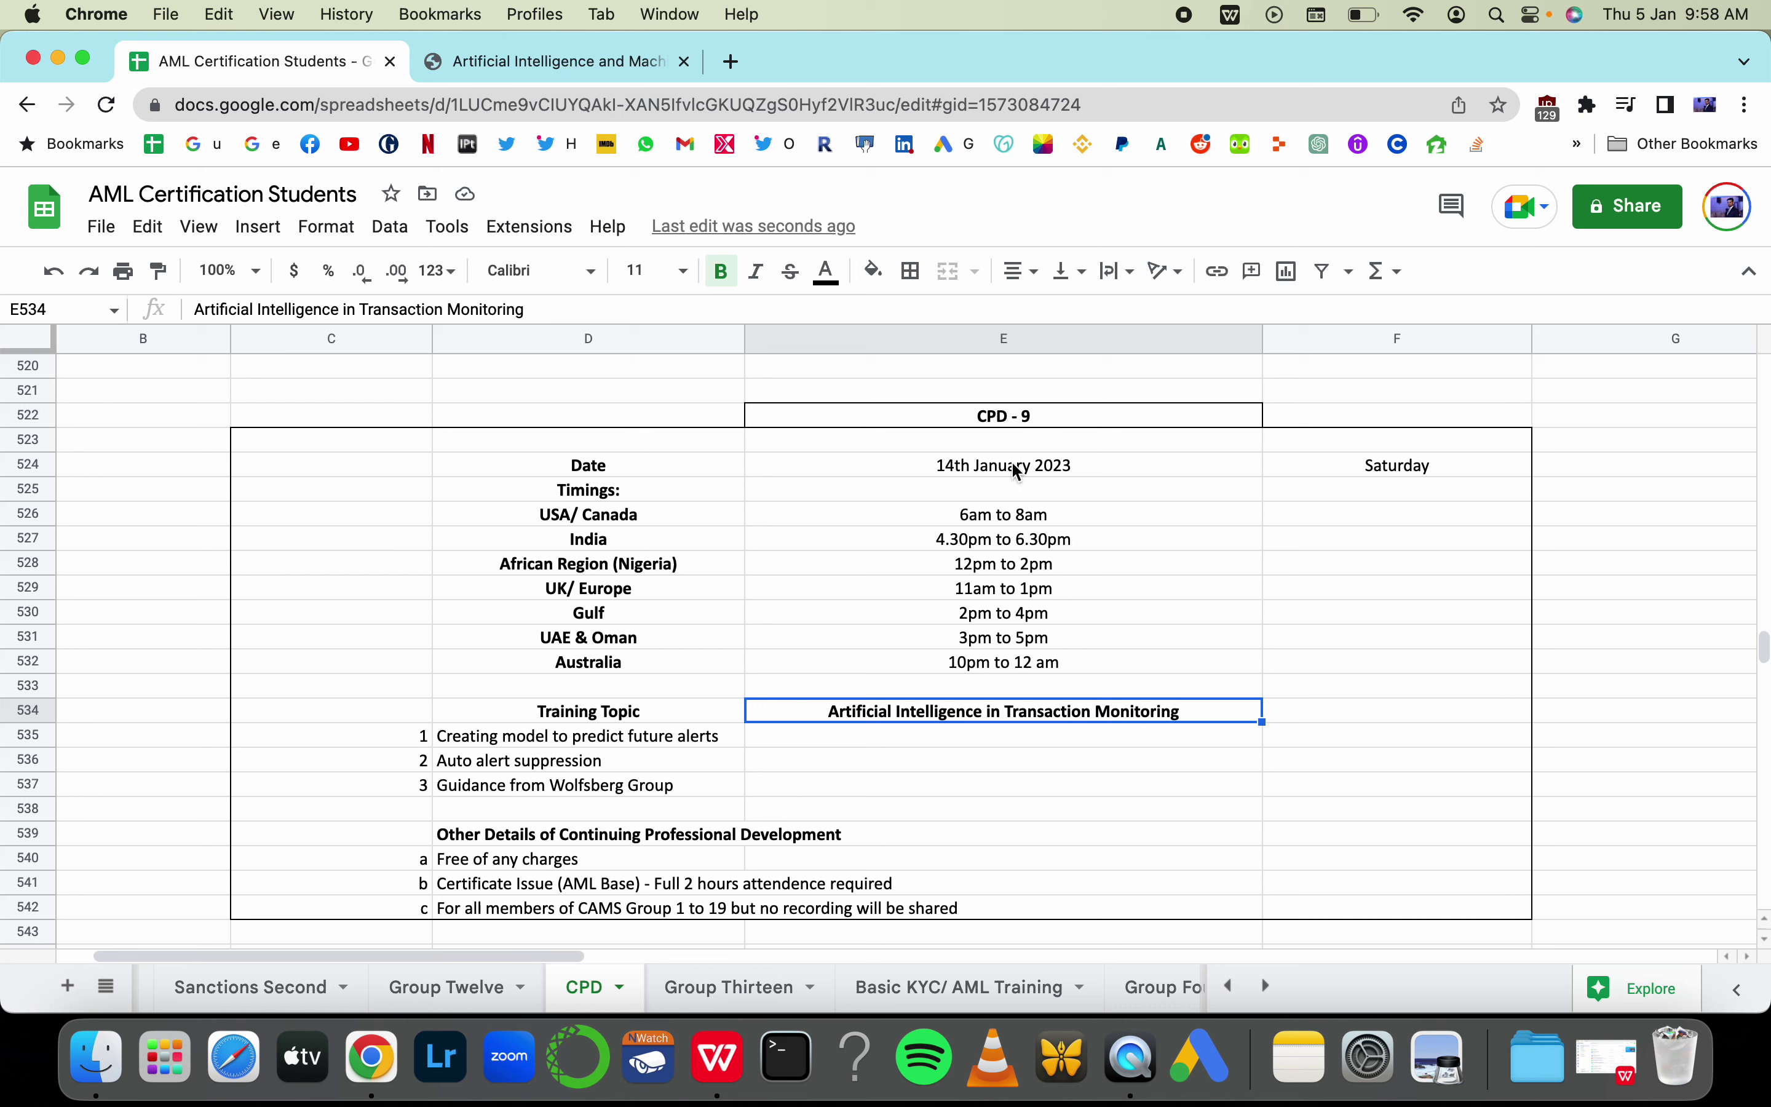
Change the CAMS membership line in D542 to read Group 1 to 20 instead of 1 to 19
left_click(1023, 421)
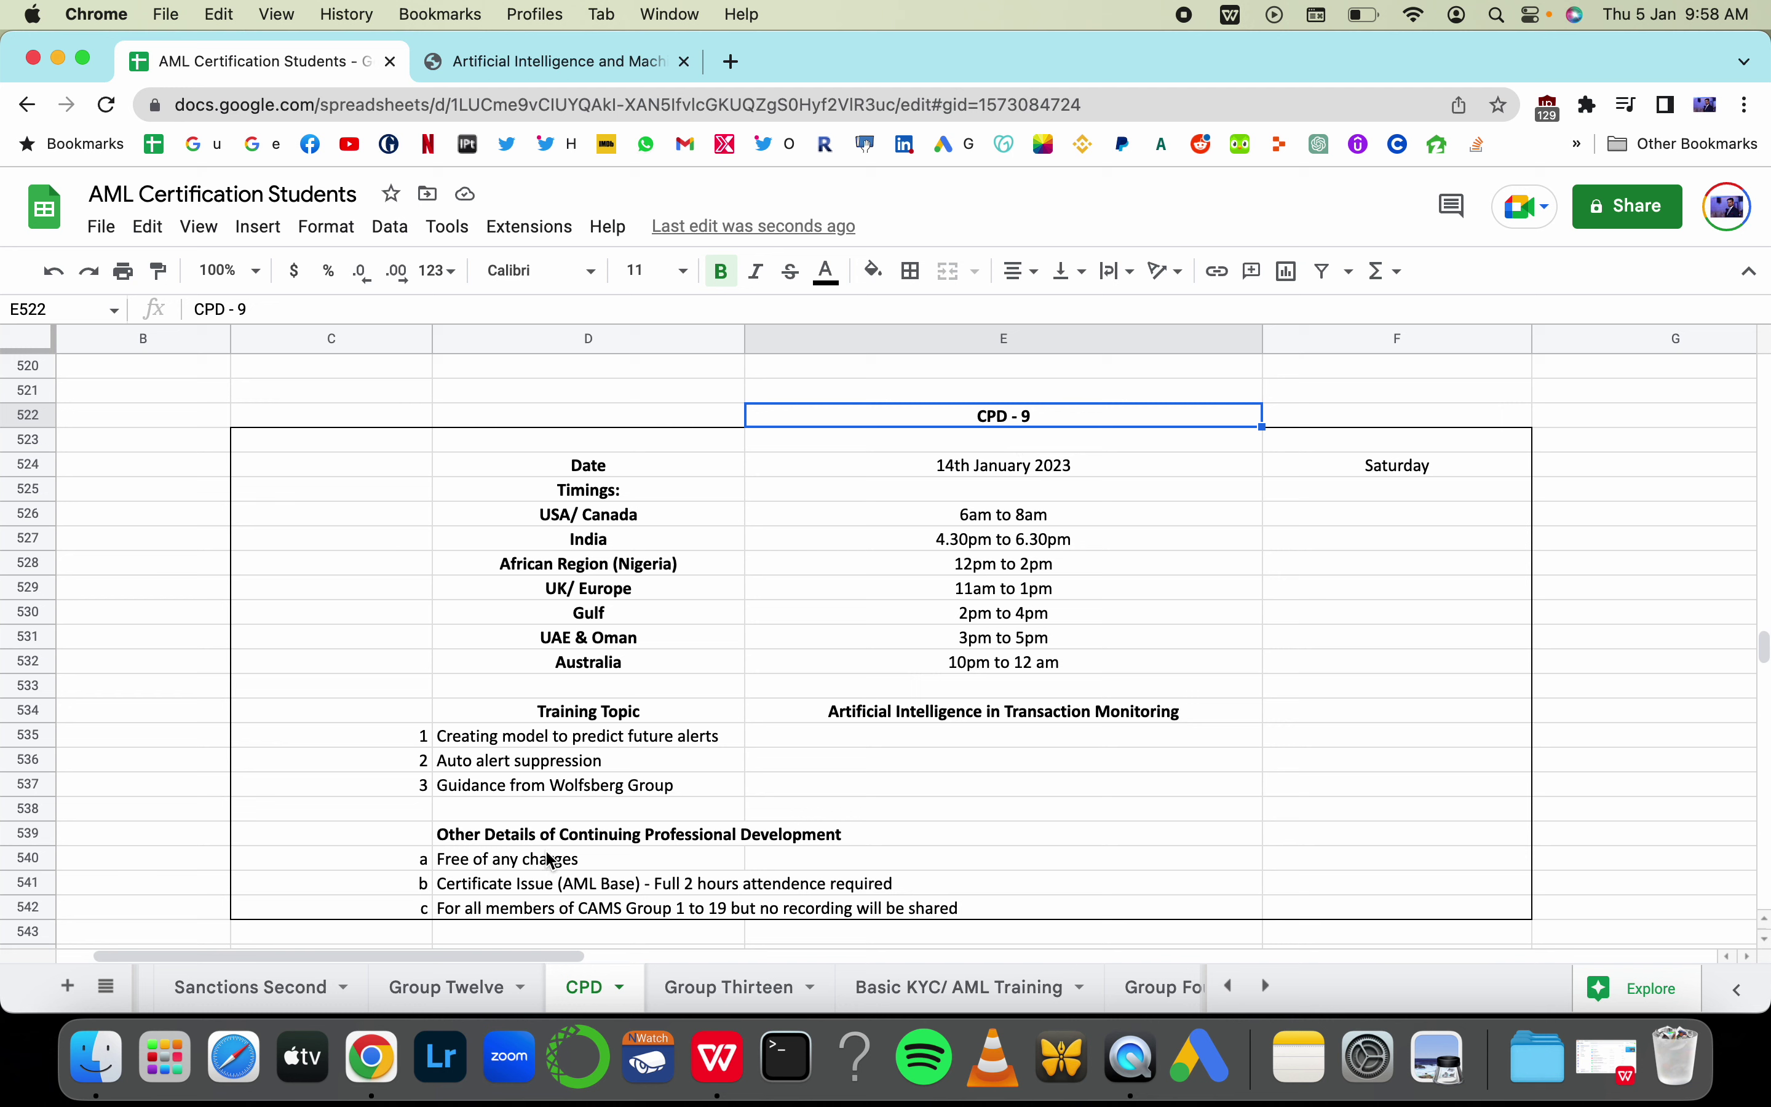
left_click_drag(732, 861, 753, 868)
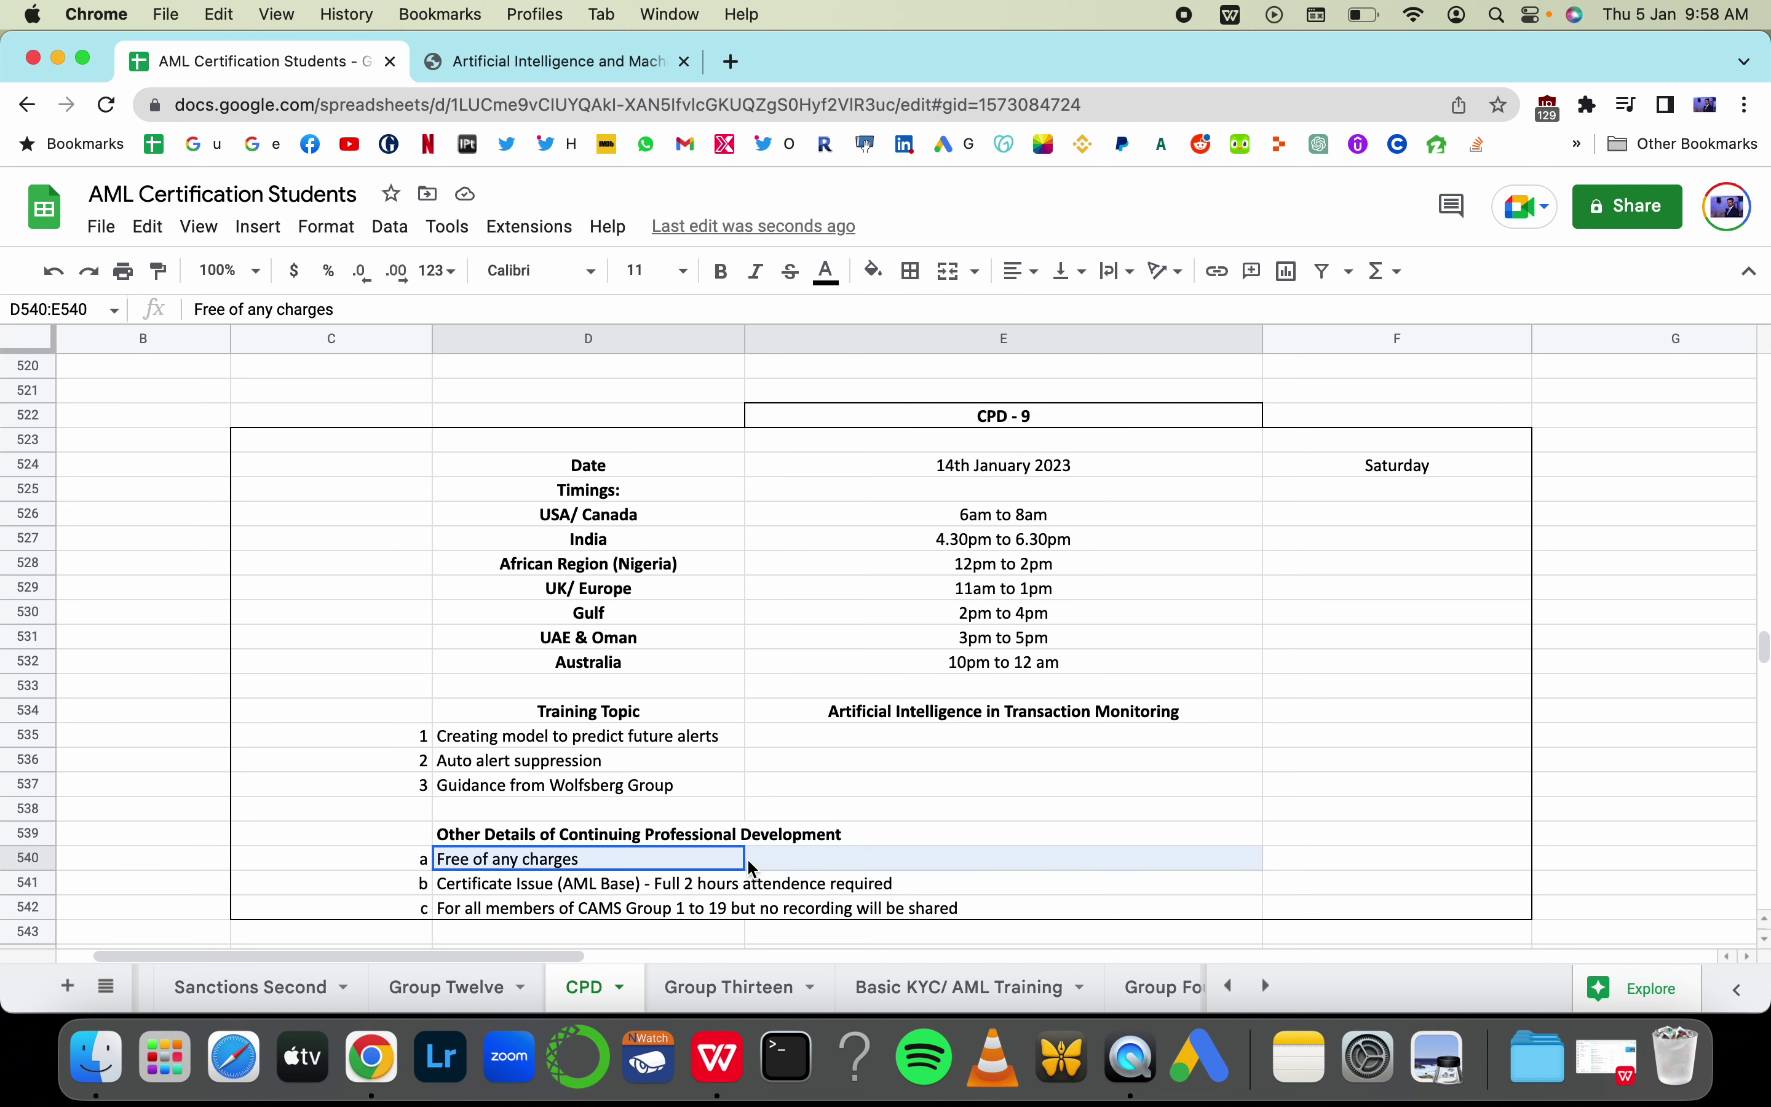
left_click(657, 910)
double_click(717, 919)
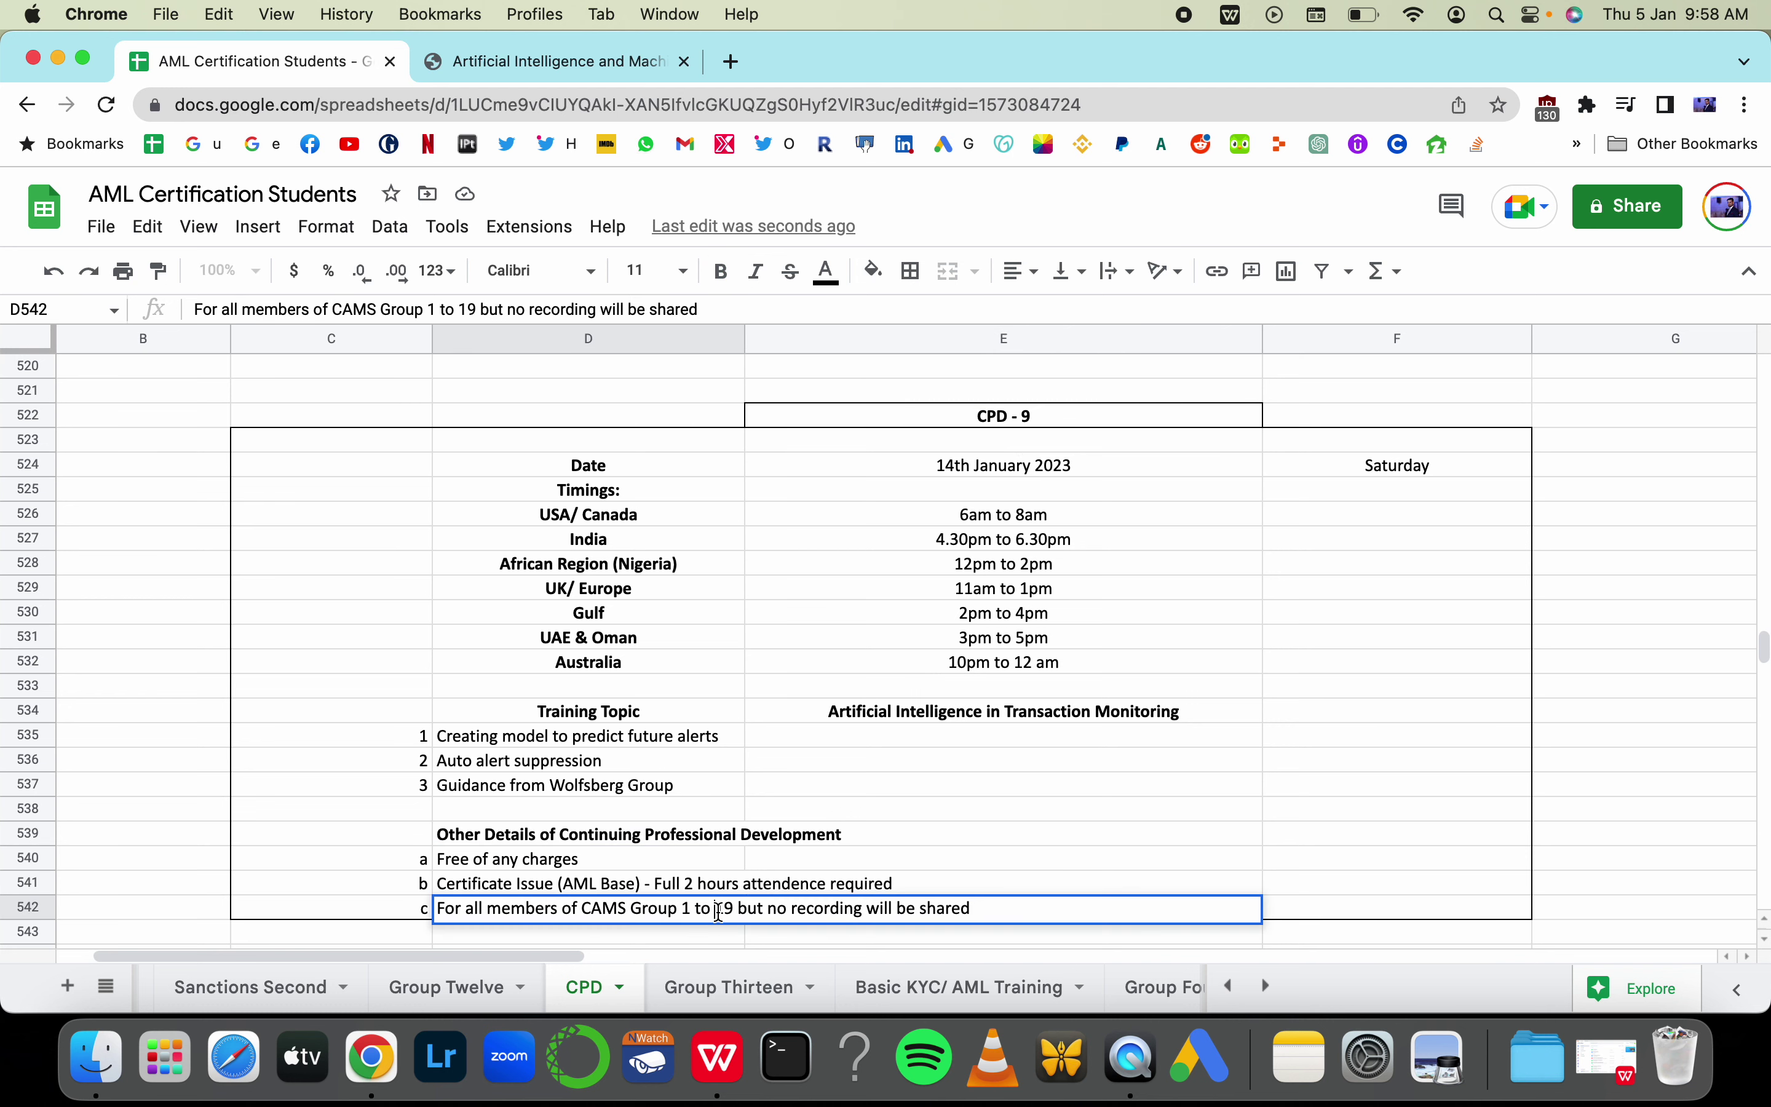
key("BackSpace")
key("BackSpace")
type("20")
key("Return")
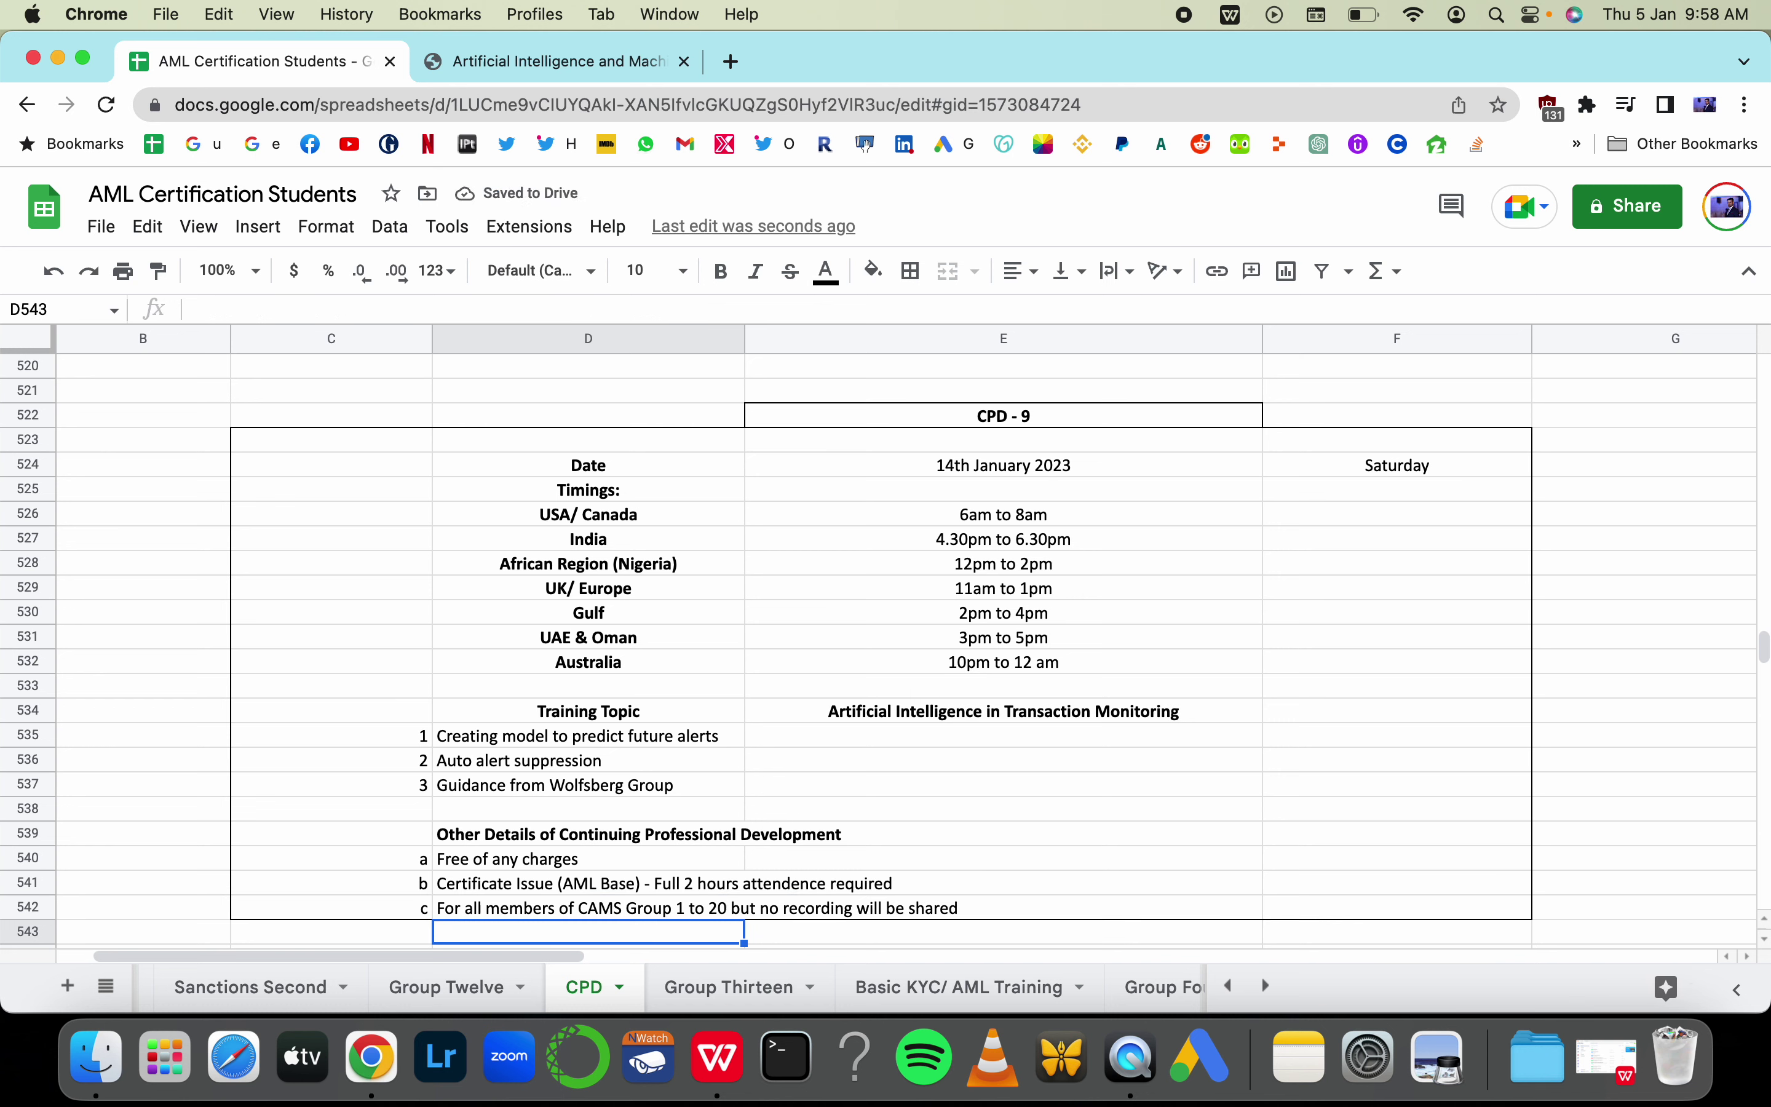
Review the certificate issue line and the training topic title of the CPD-9 block
left_click(589, 883)
key("shift+Right")
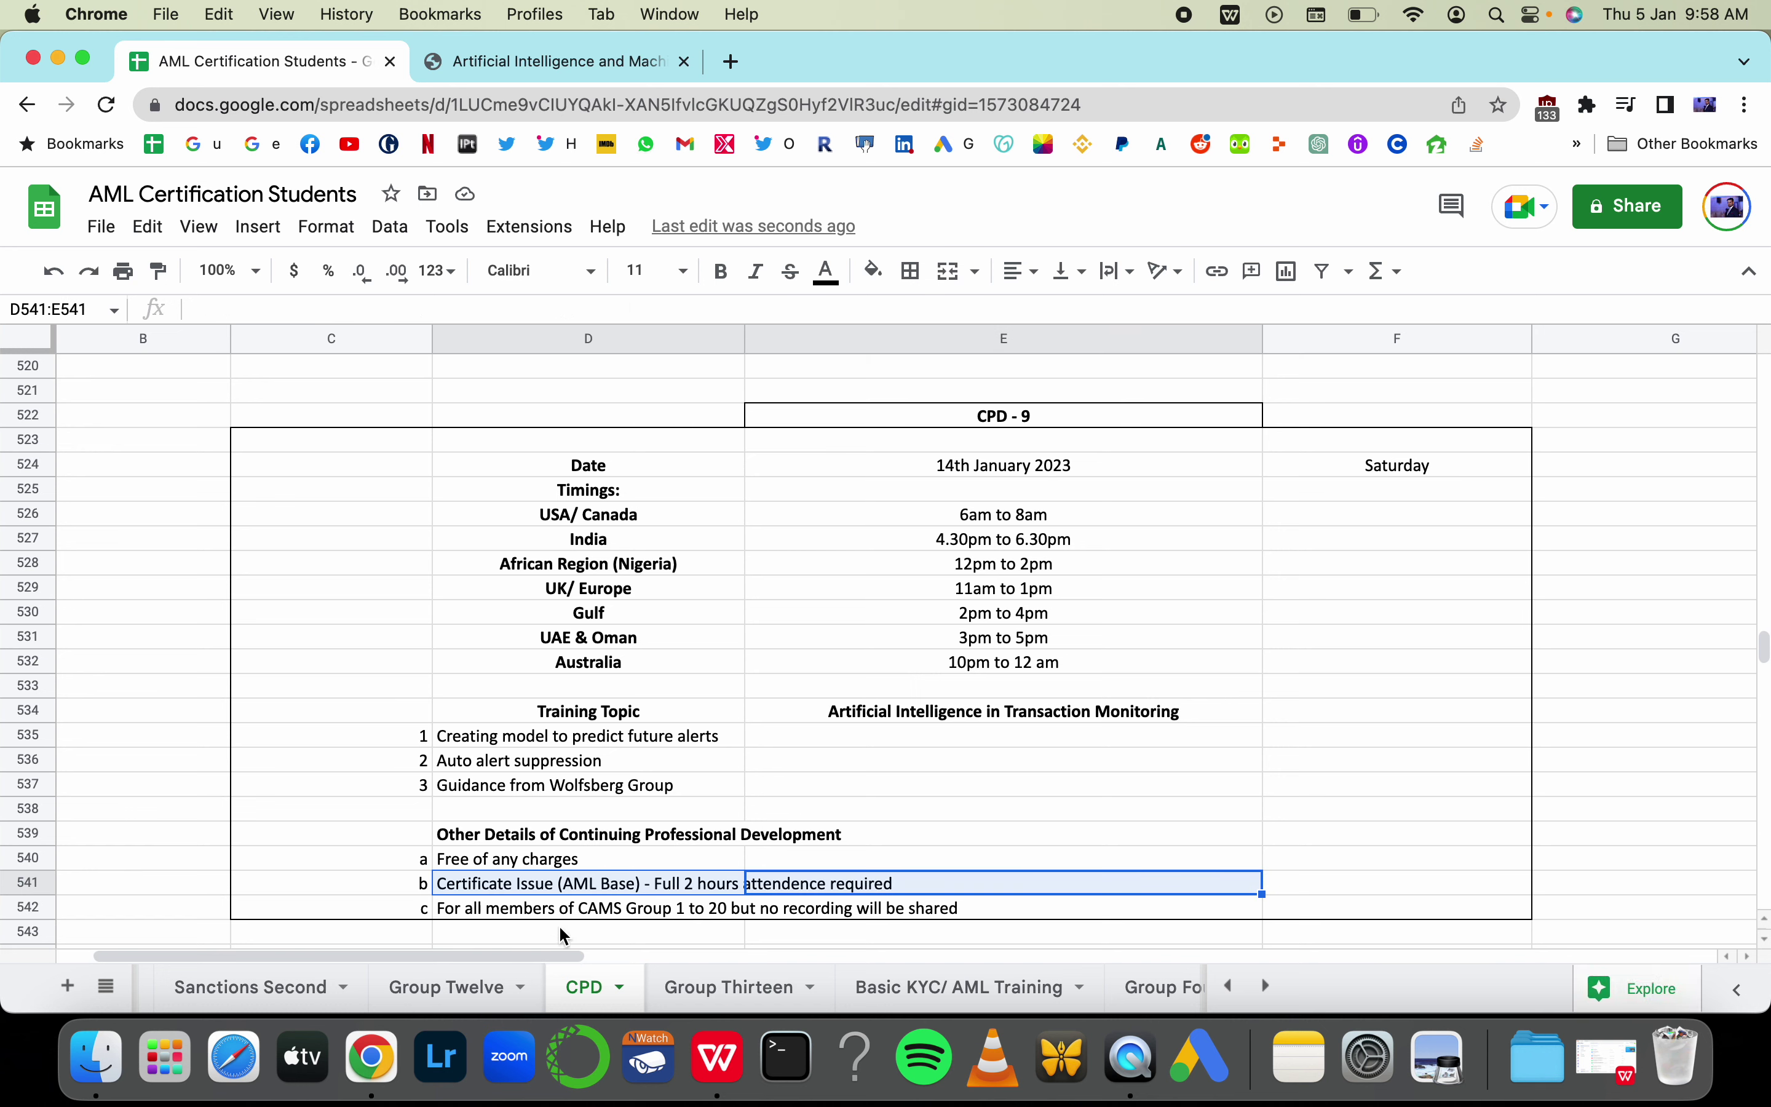
left_click(959, 717)
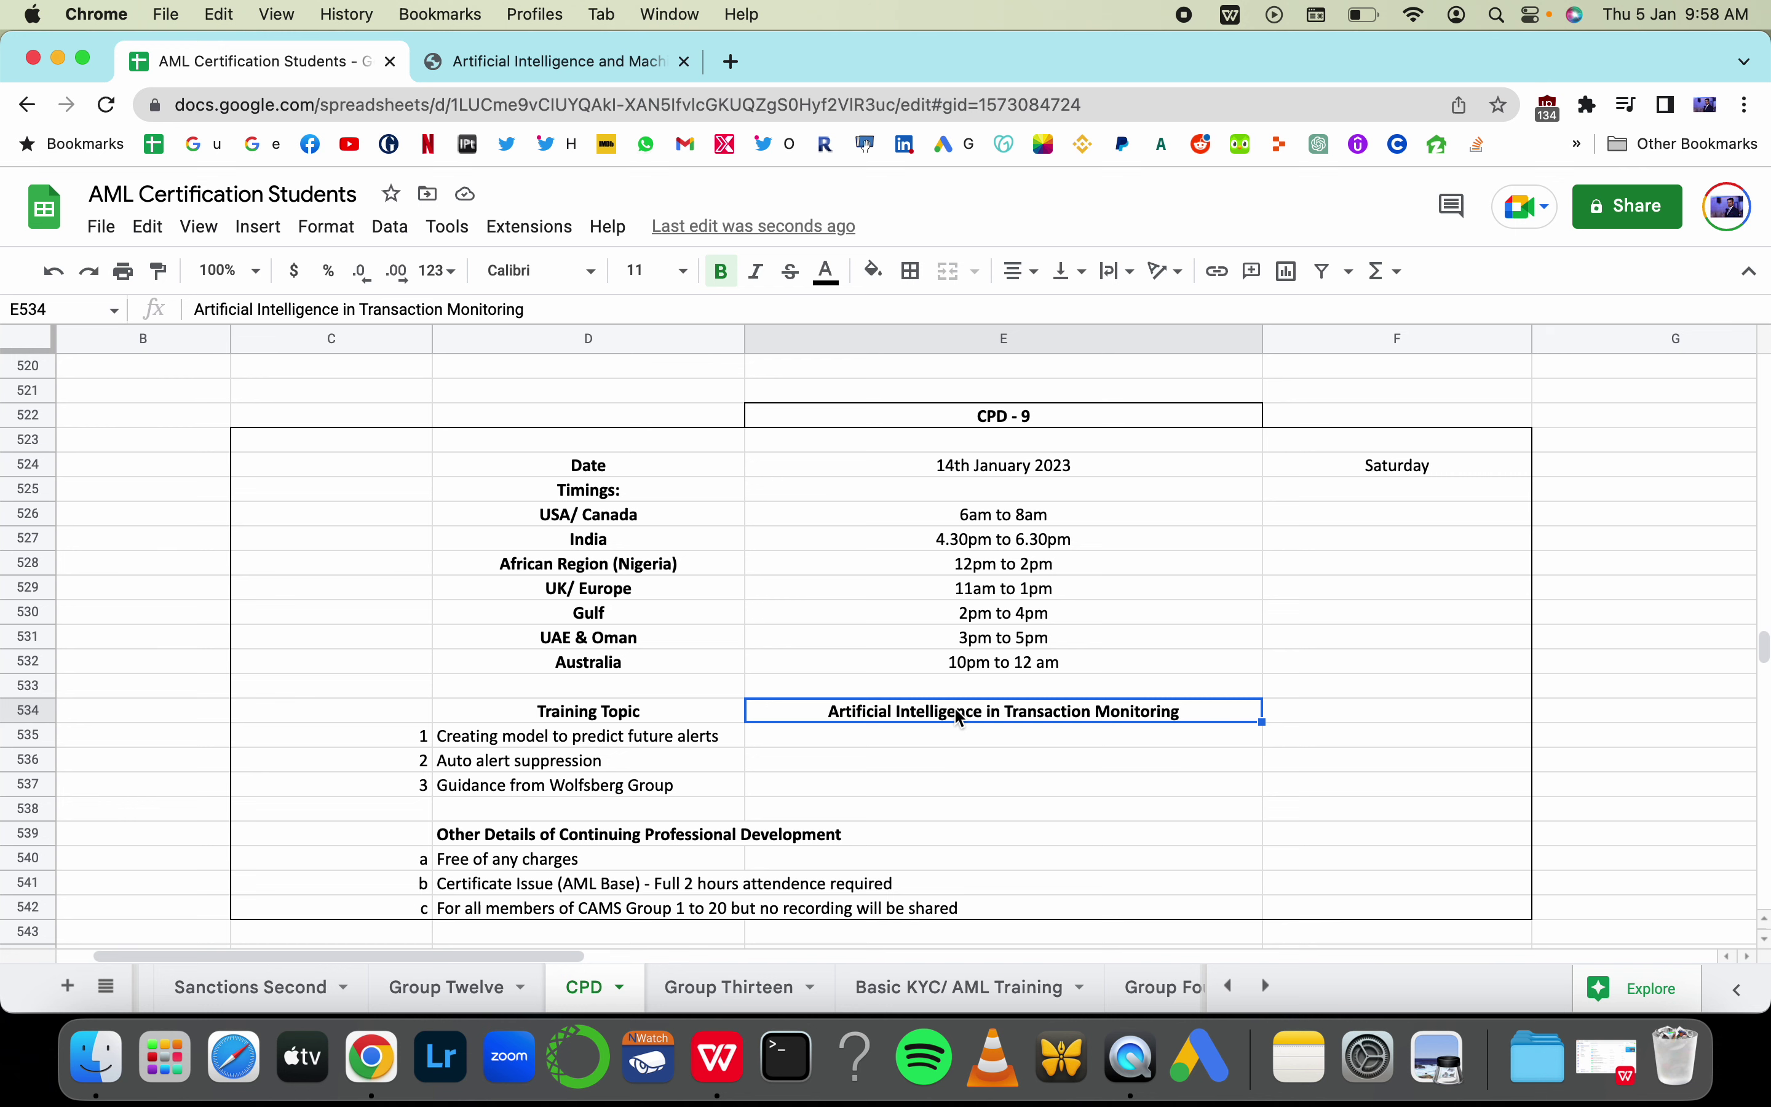
scroll(1383, 838, "right", 3)
scroll(1383, 838, "down", 1)
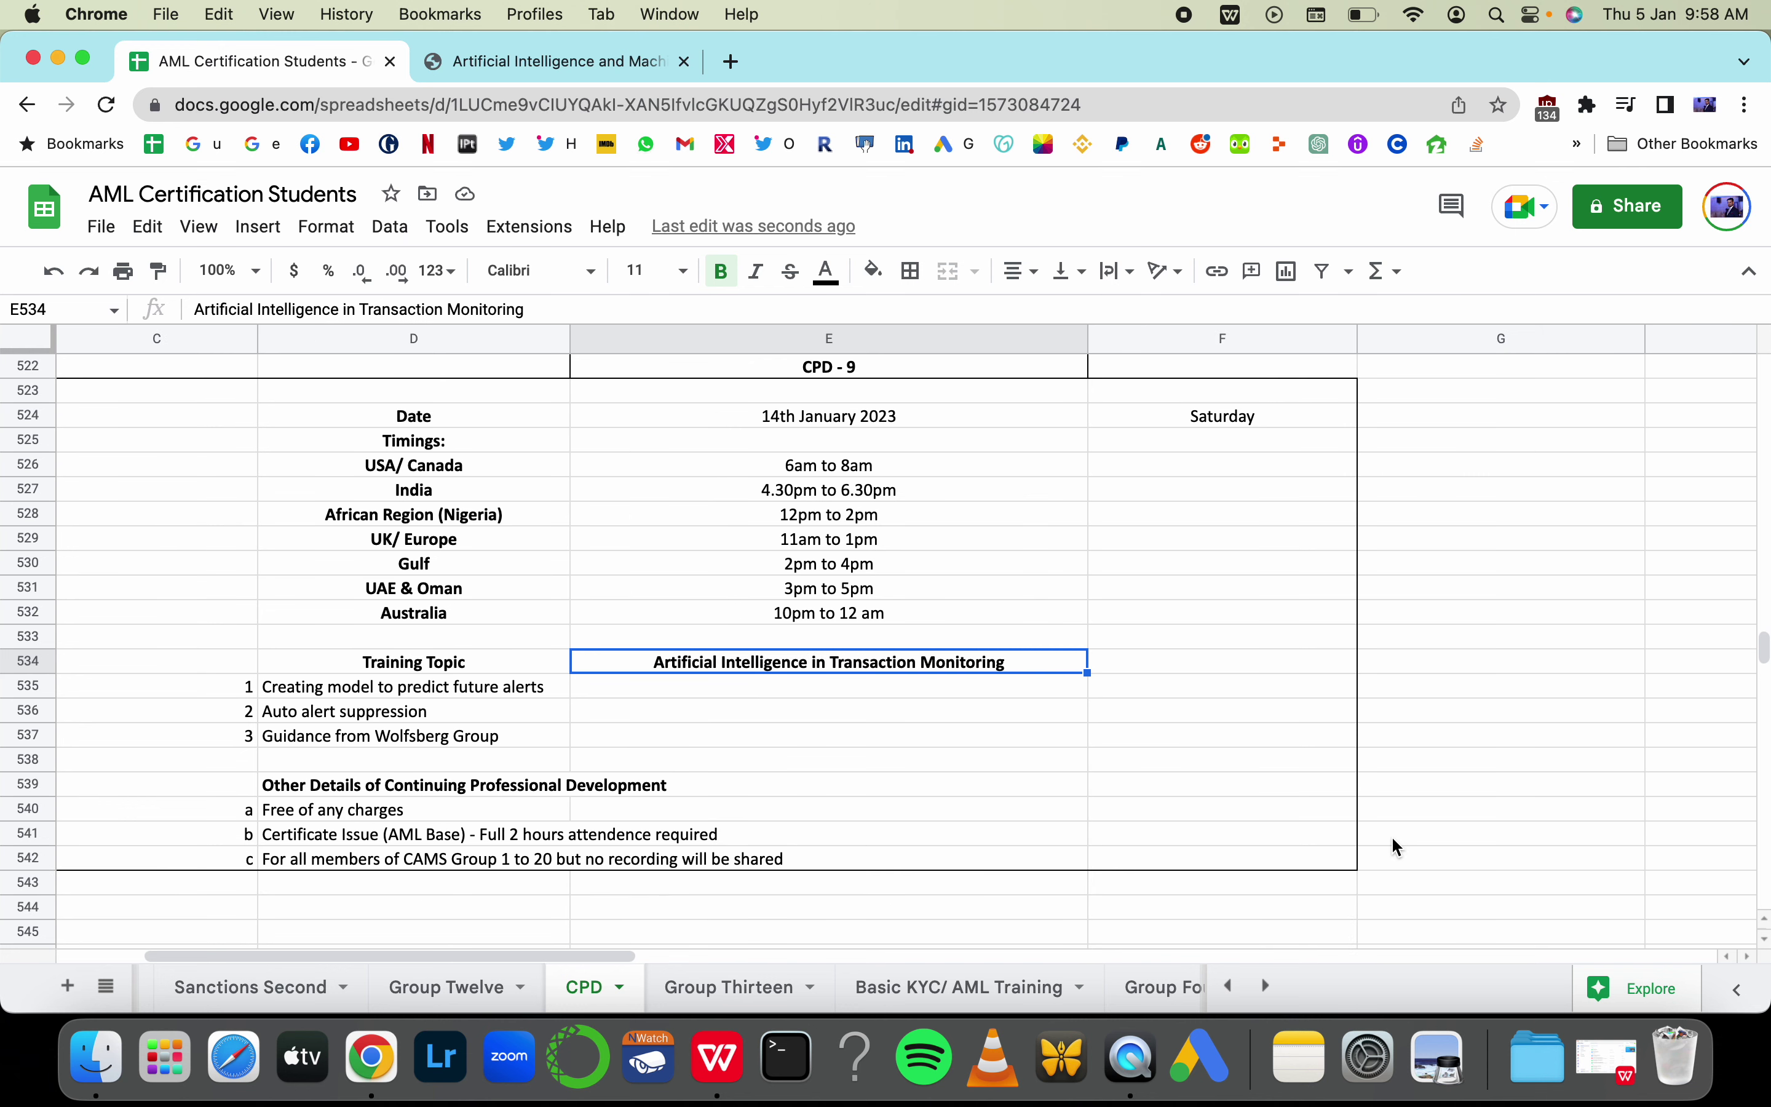
left_click(1453, 885)
scroll(1452, 884, "down", 2)
Enter 'Appraisal Period' in G546 and 'March to June' beneath it, then select both cells
left_click(1473, 852)
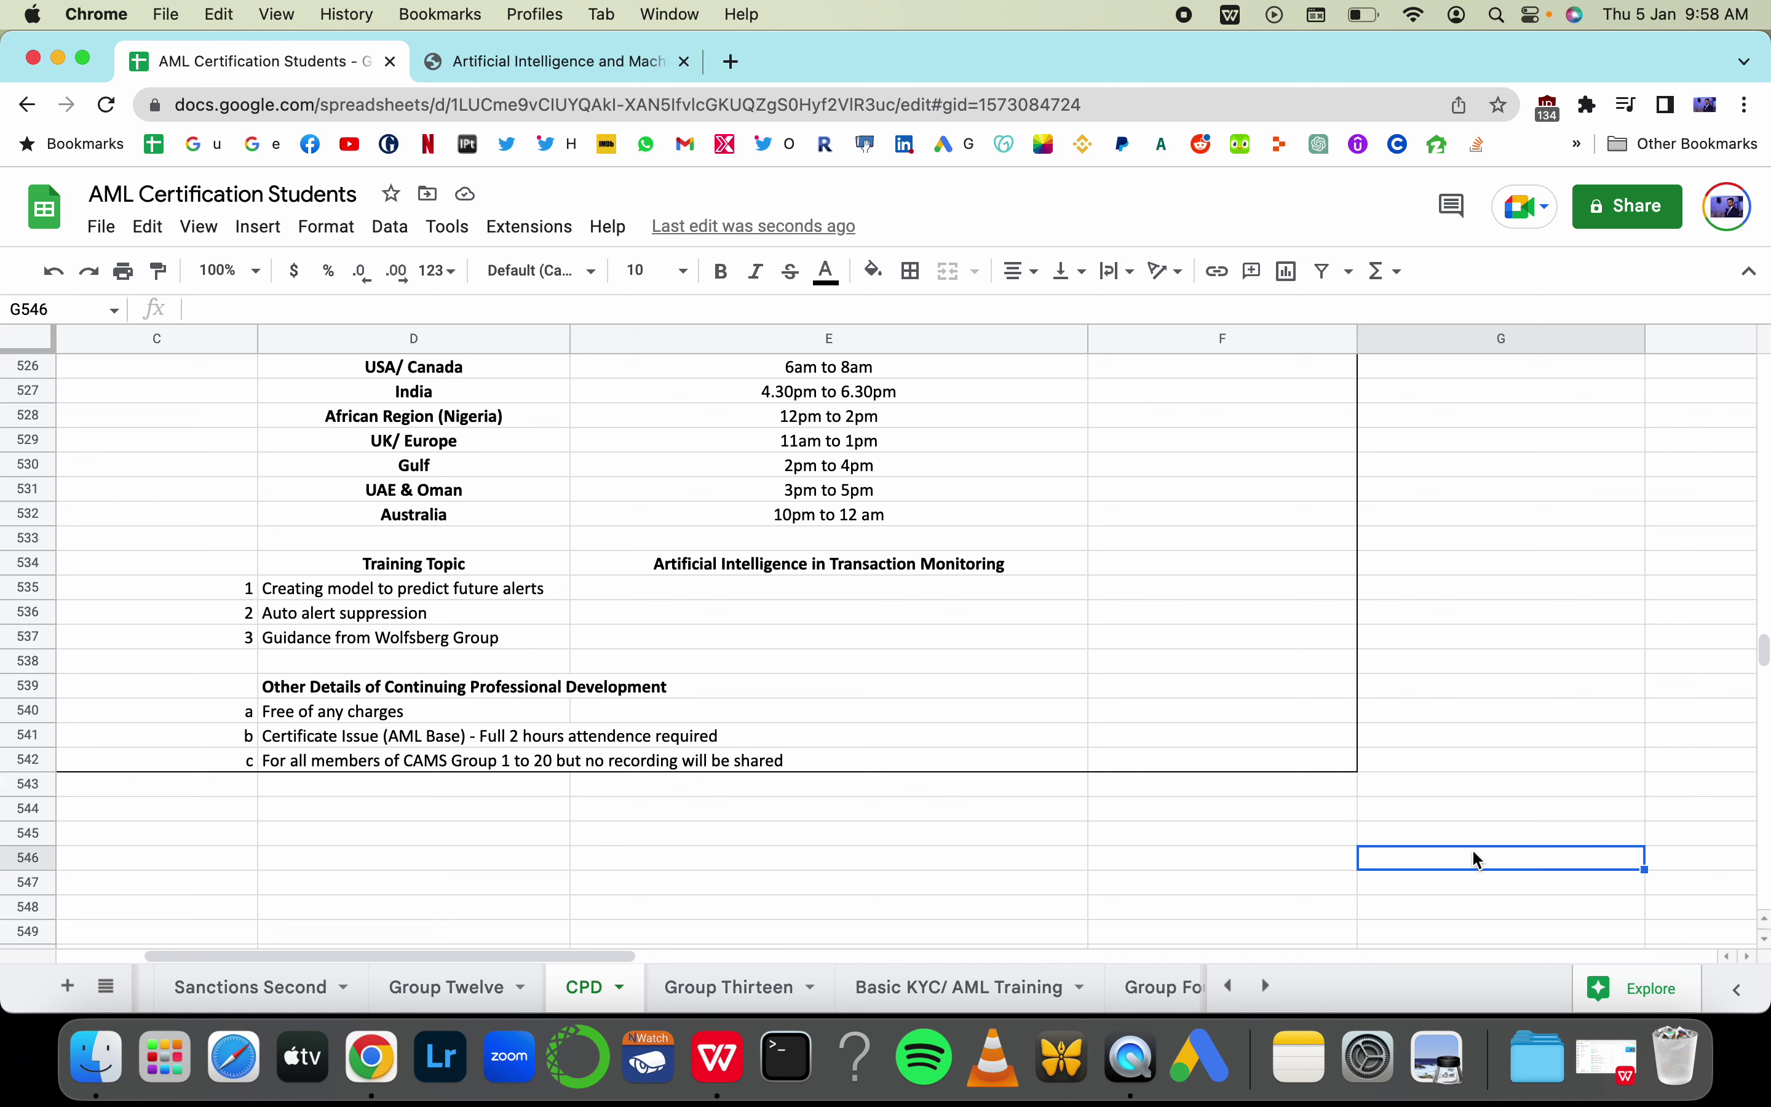
type("Appraisal")
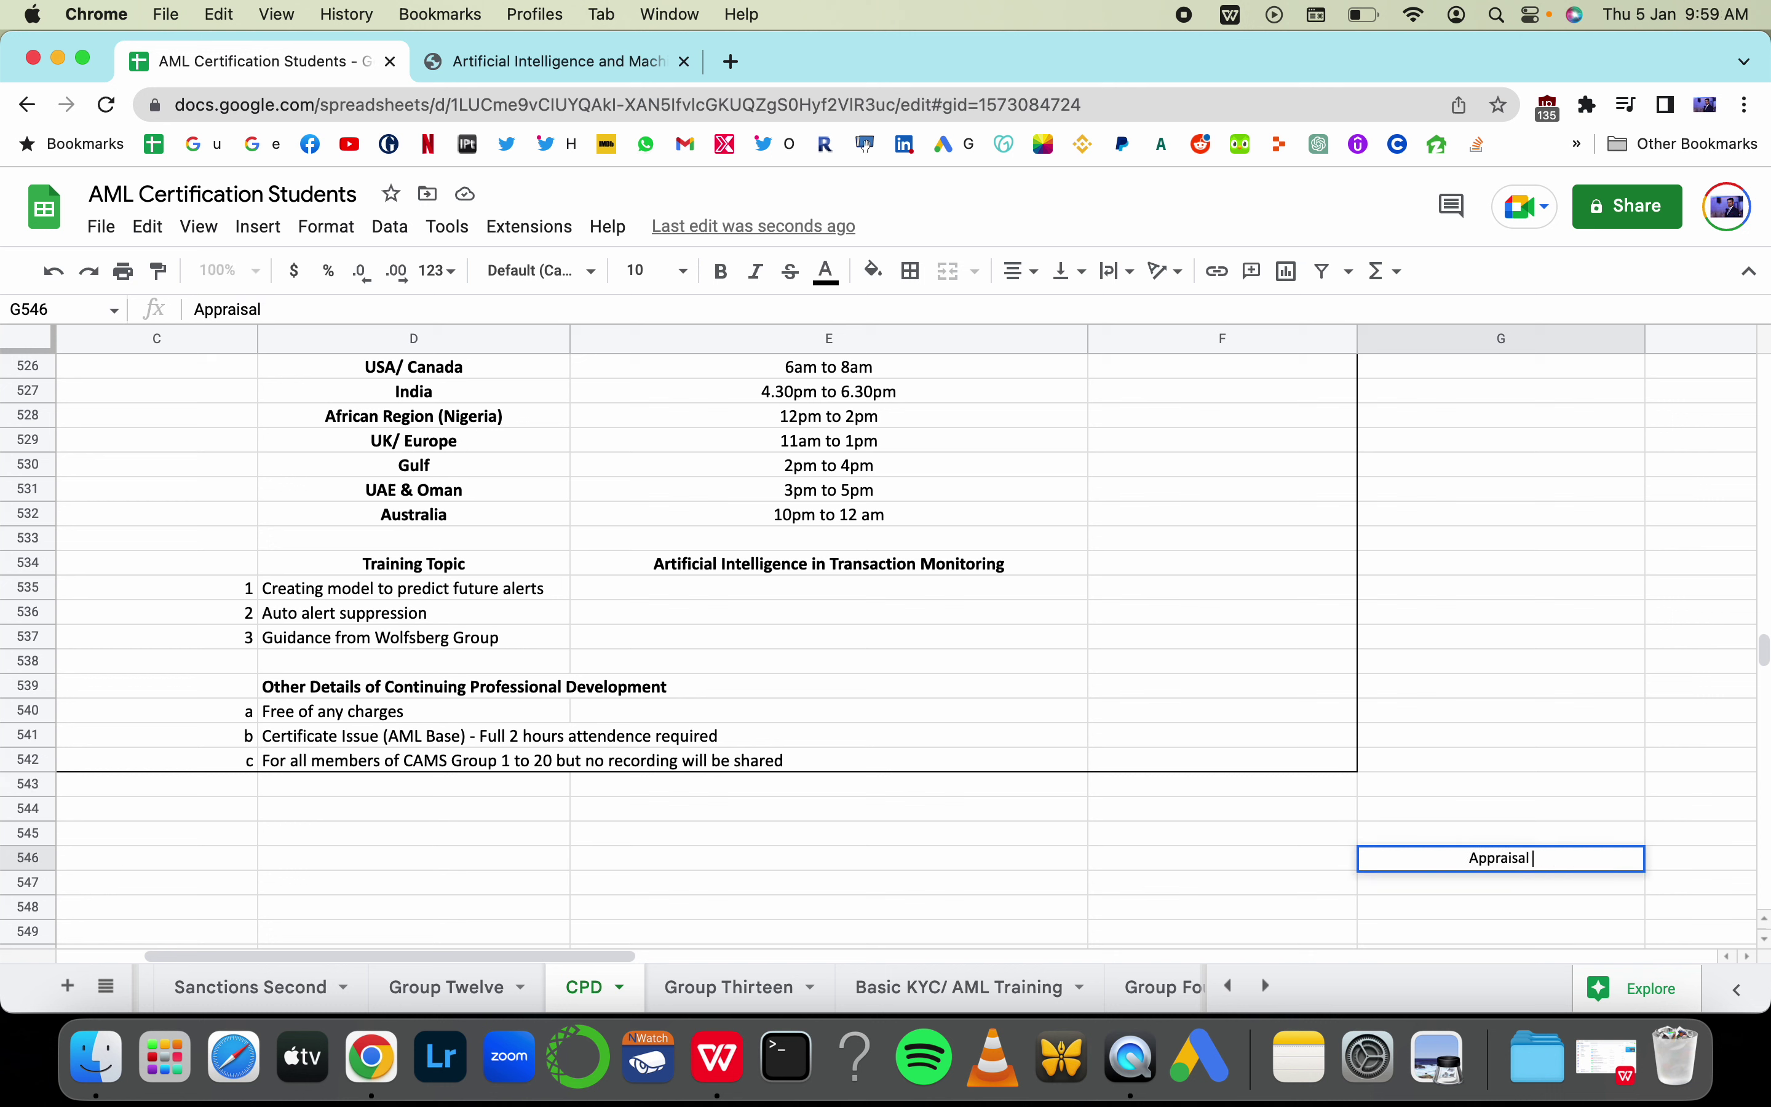
type(" Perioid")
key("BackSpace")
key("BackSpace")
type("d")
key("Return")
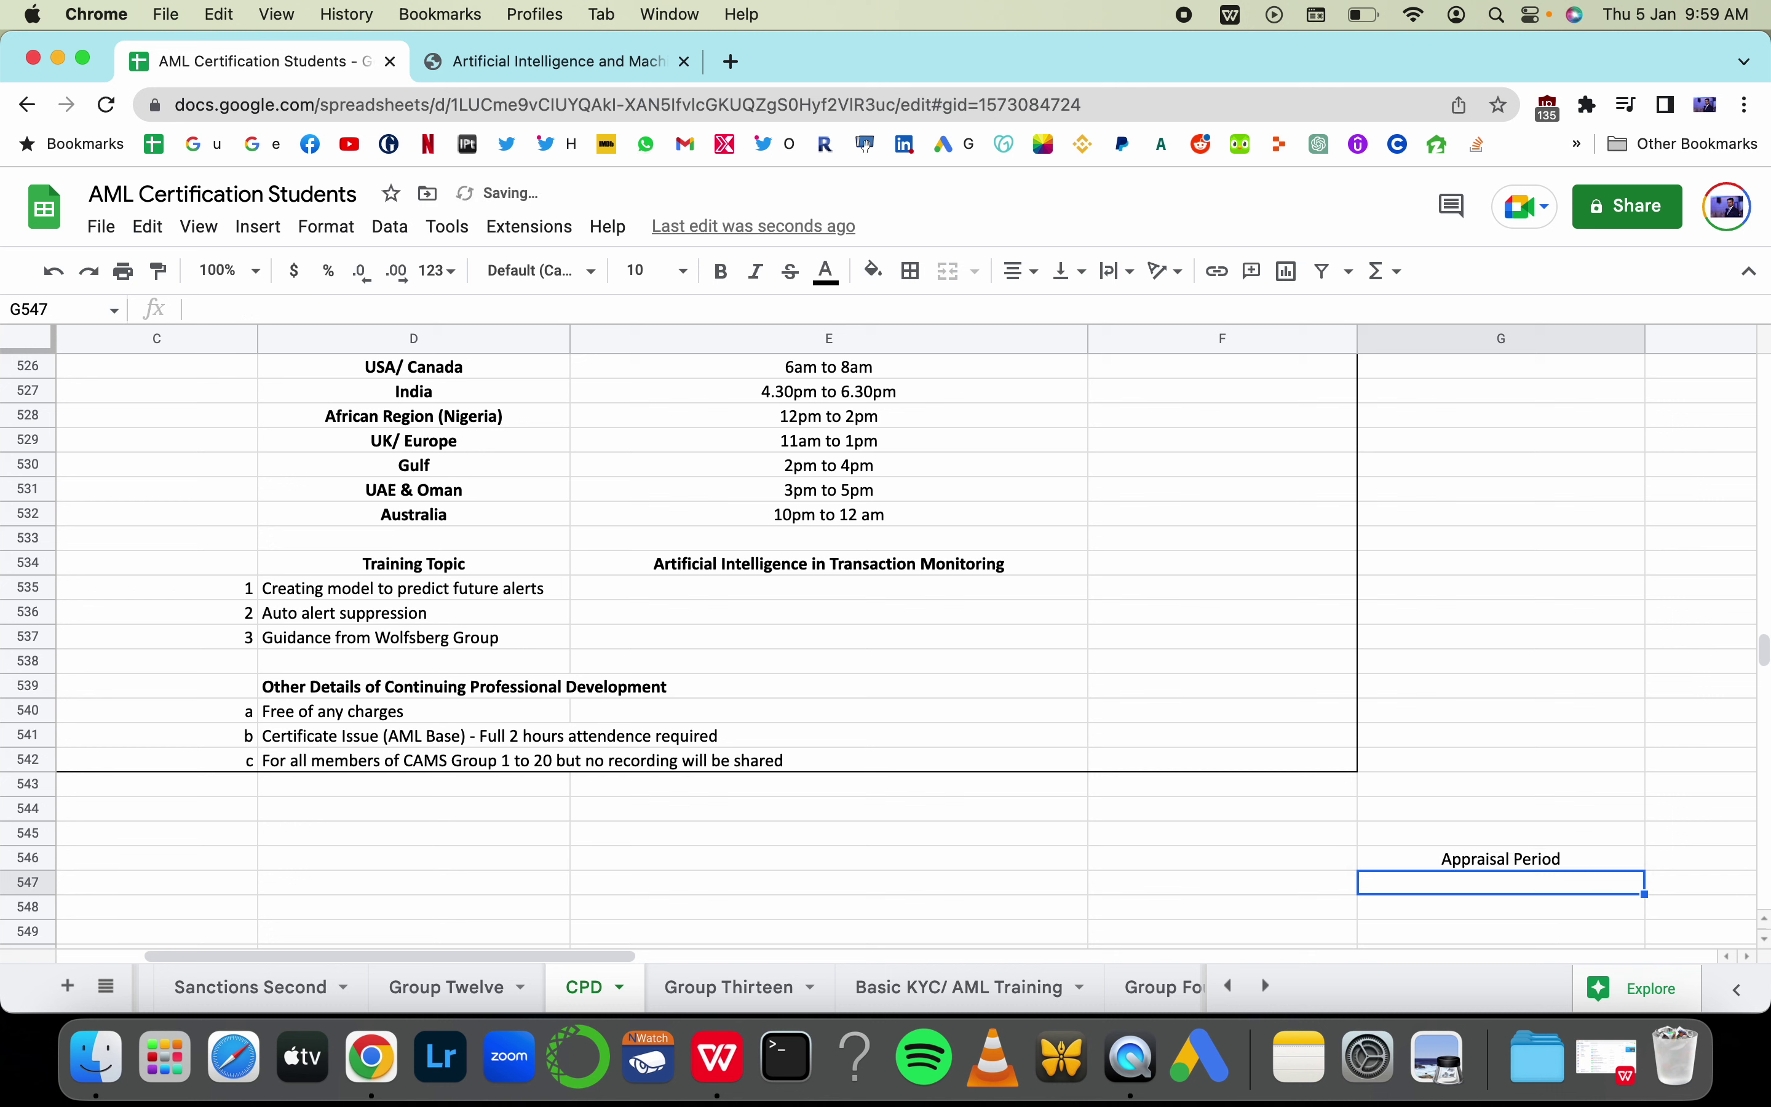
type("Mar")
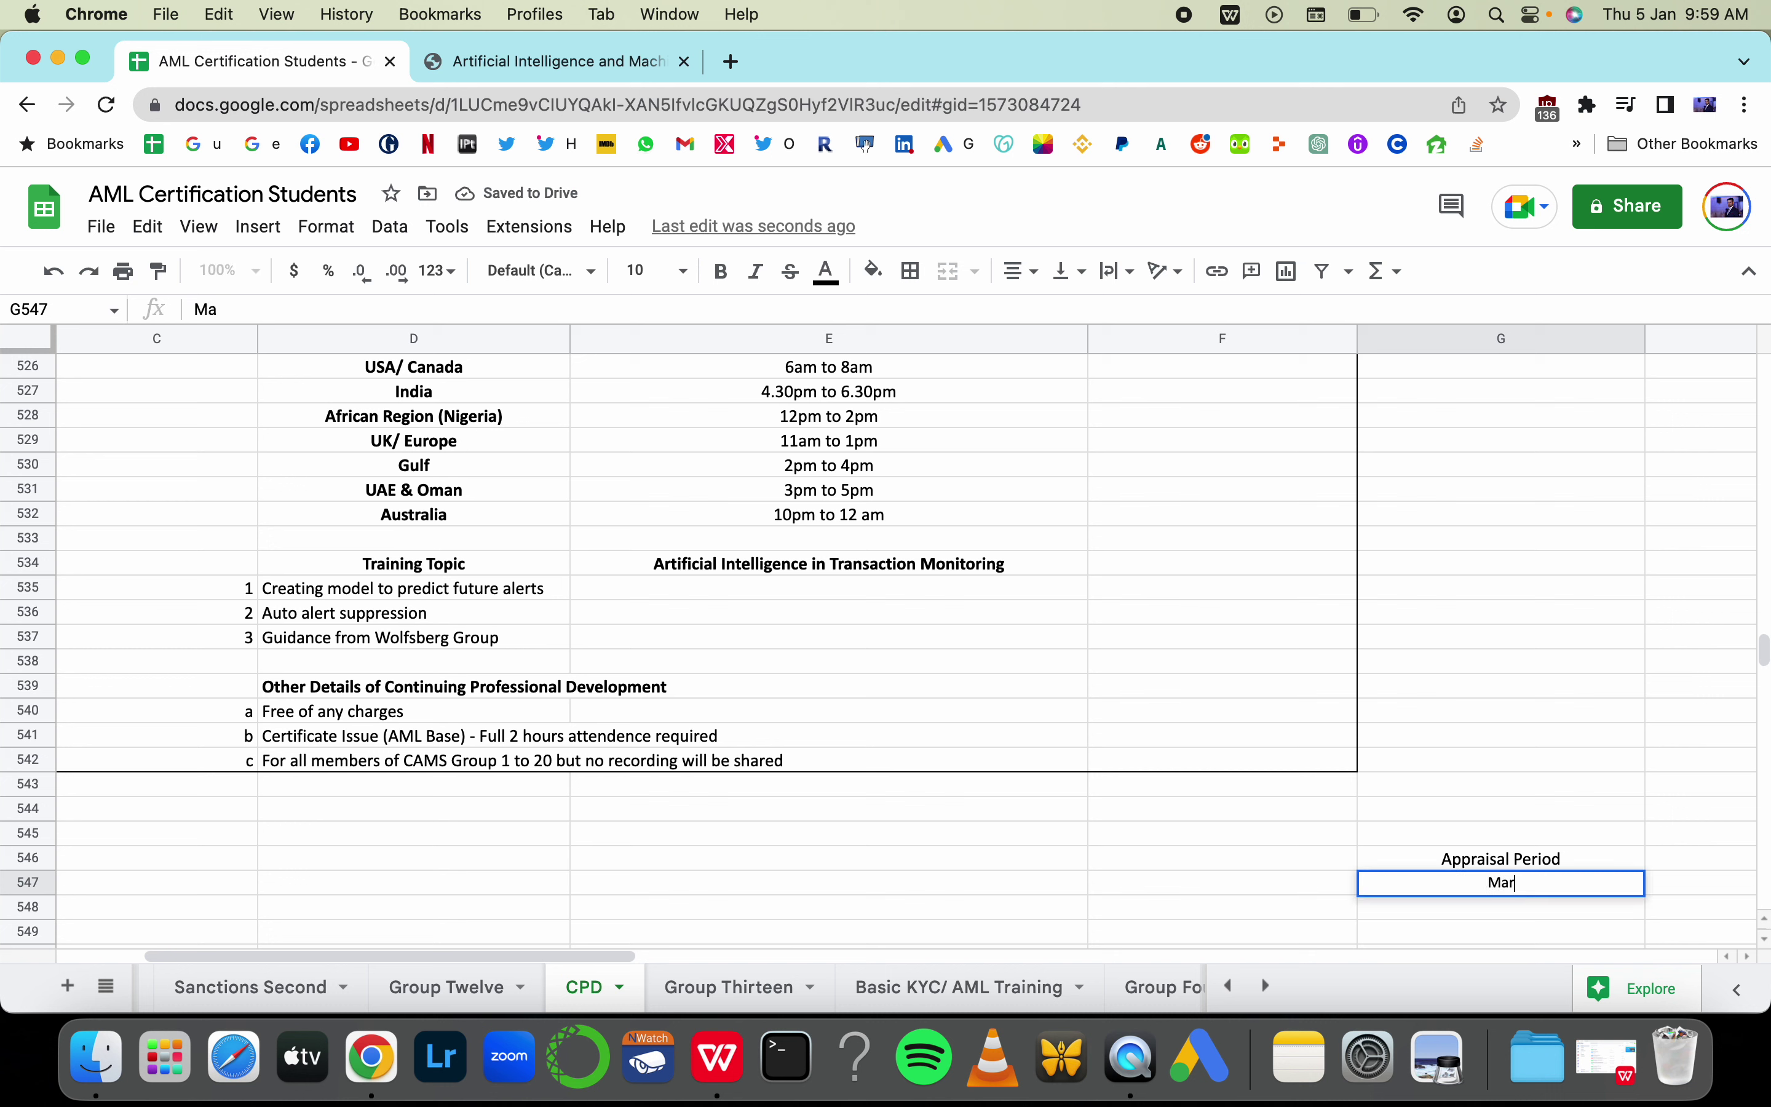
type("ch to June")
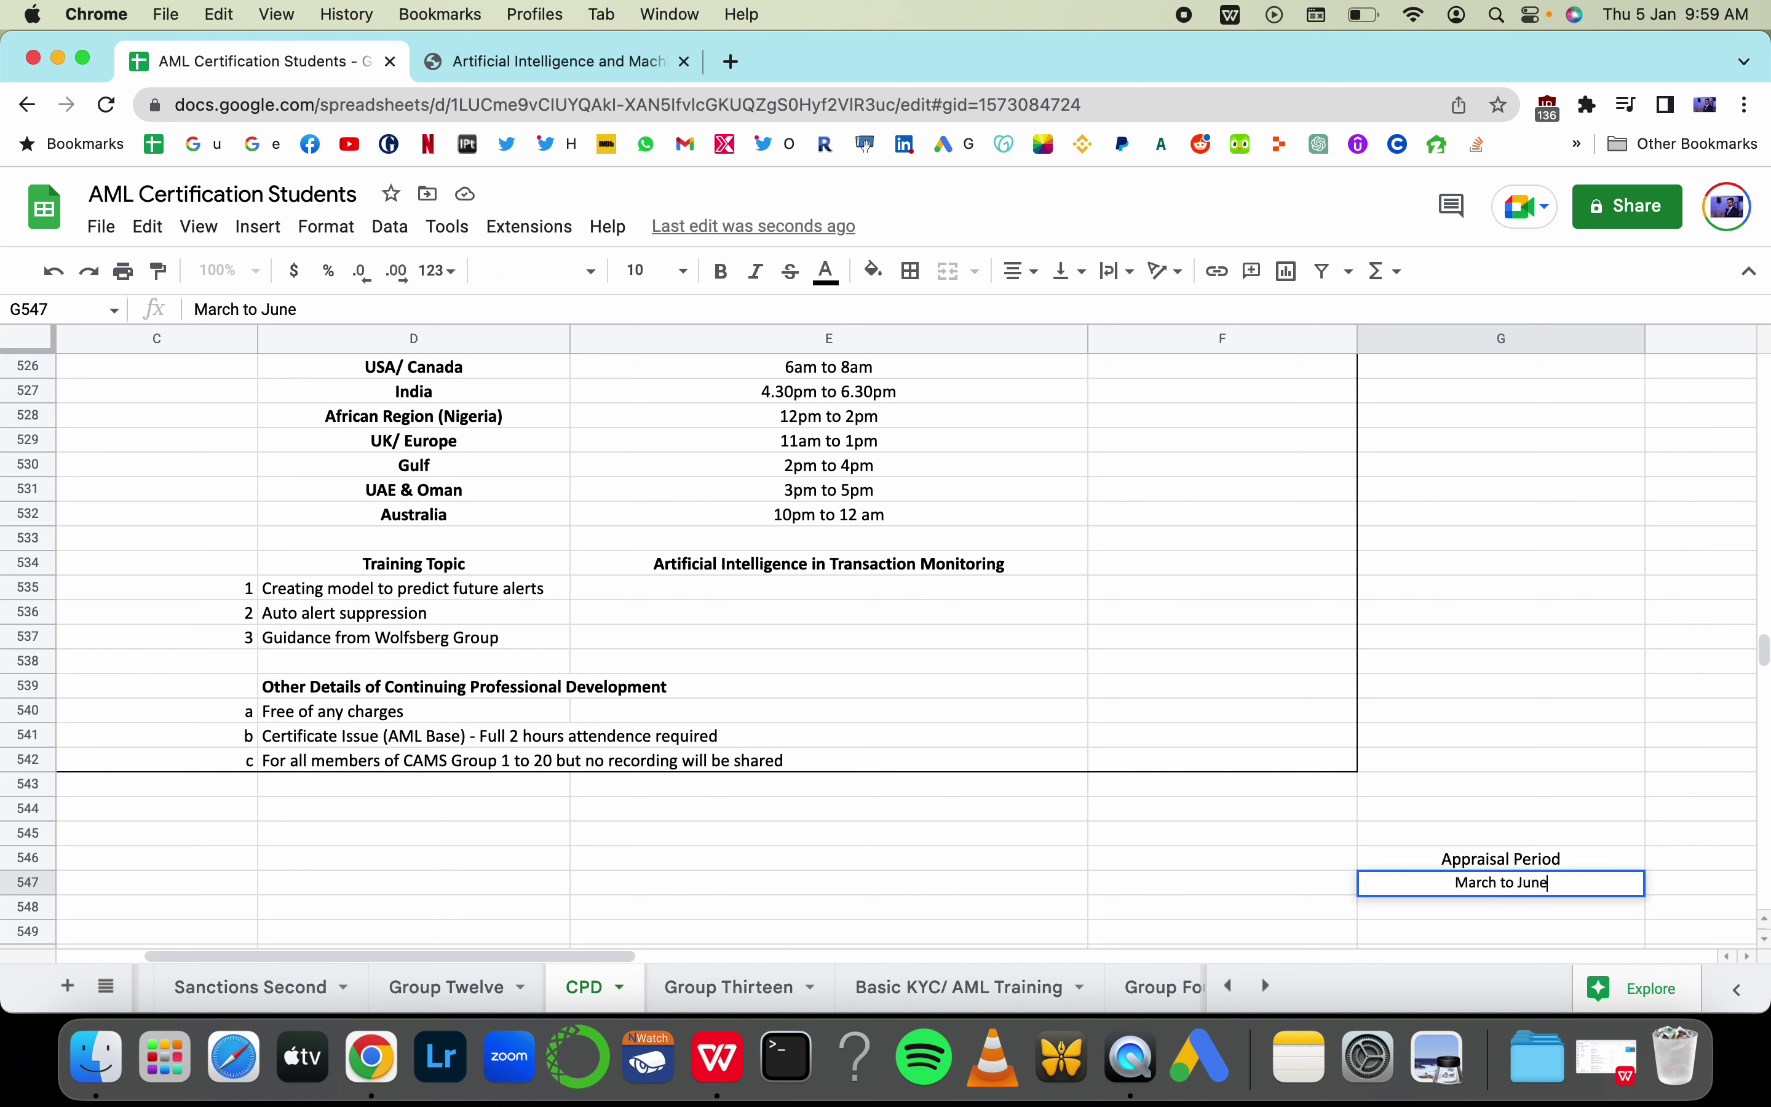
key("Return")
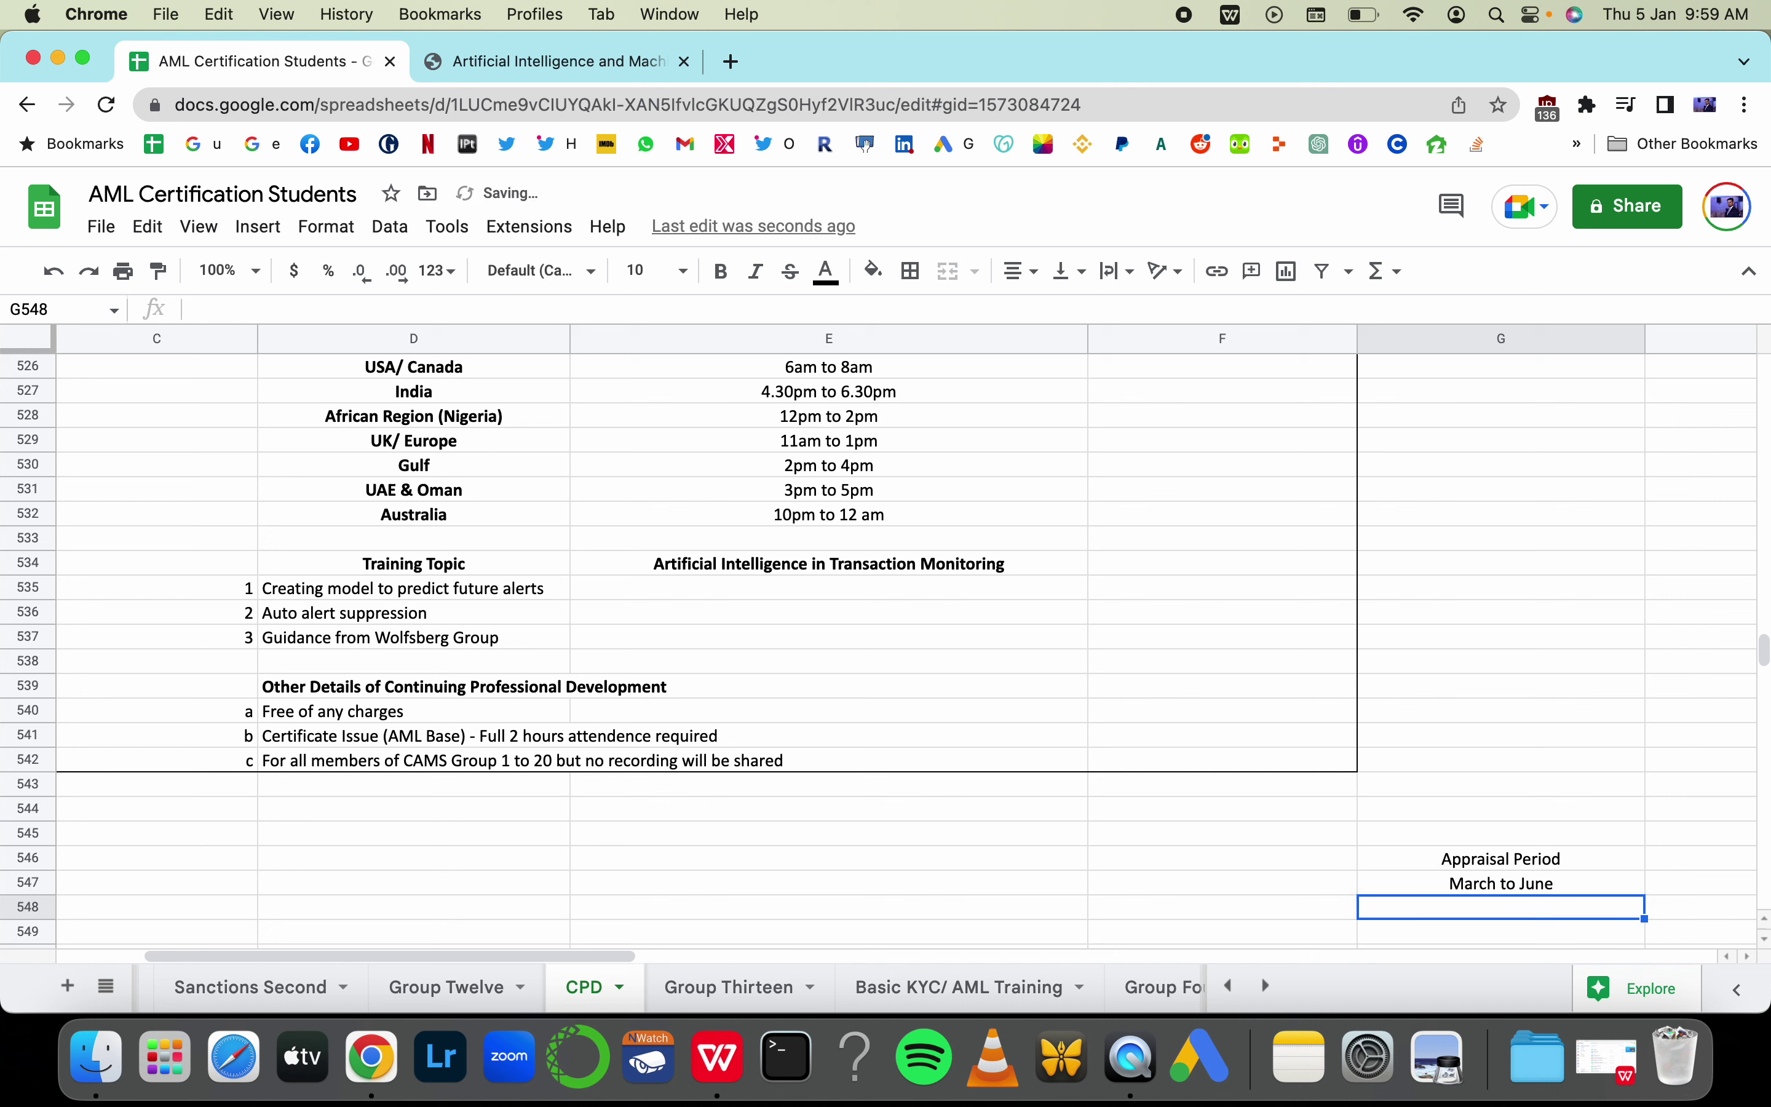
left_click(1501, 883)
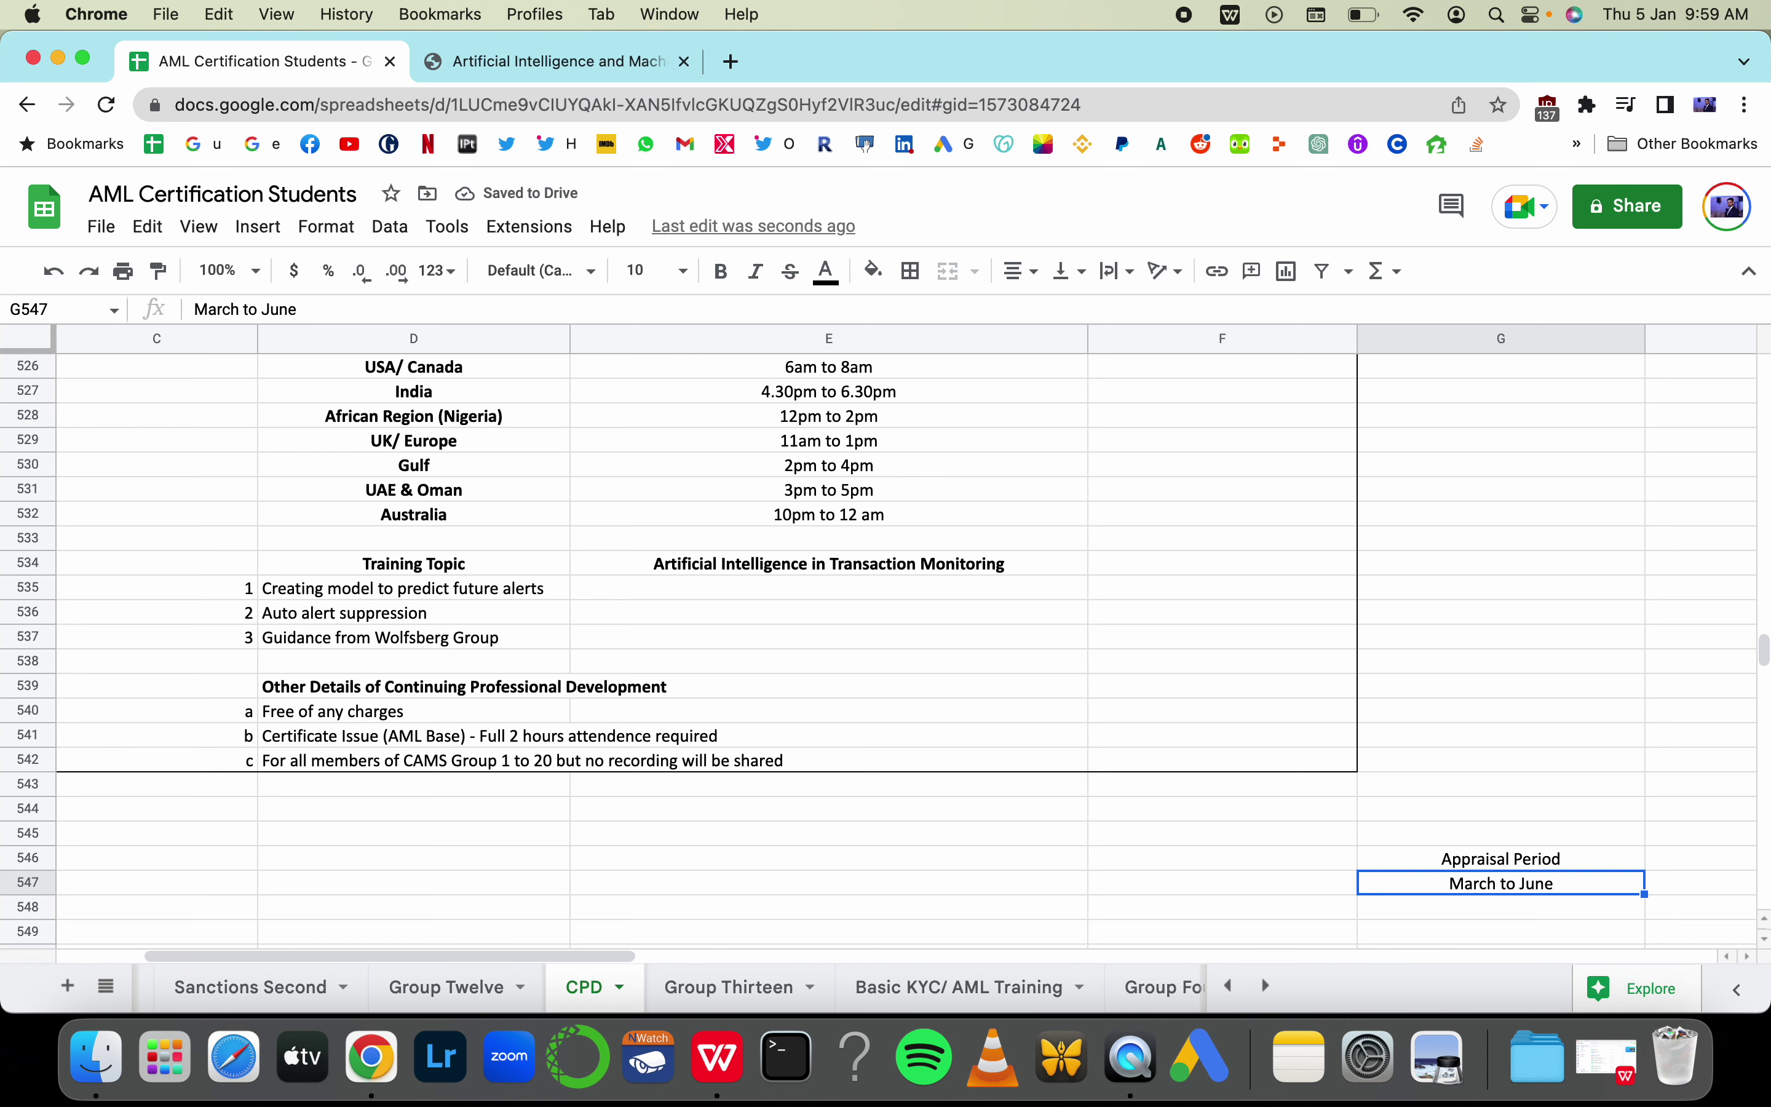
key("shift+Up")
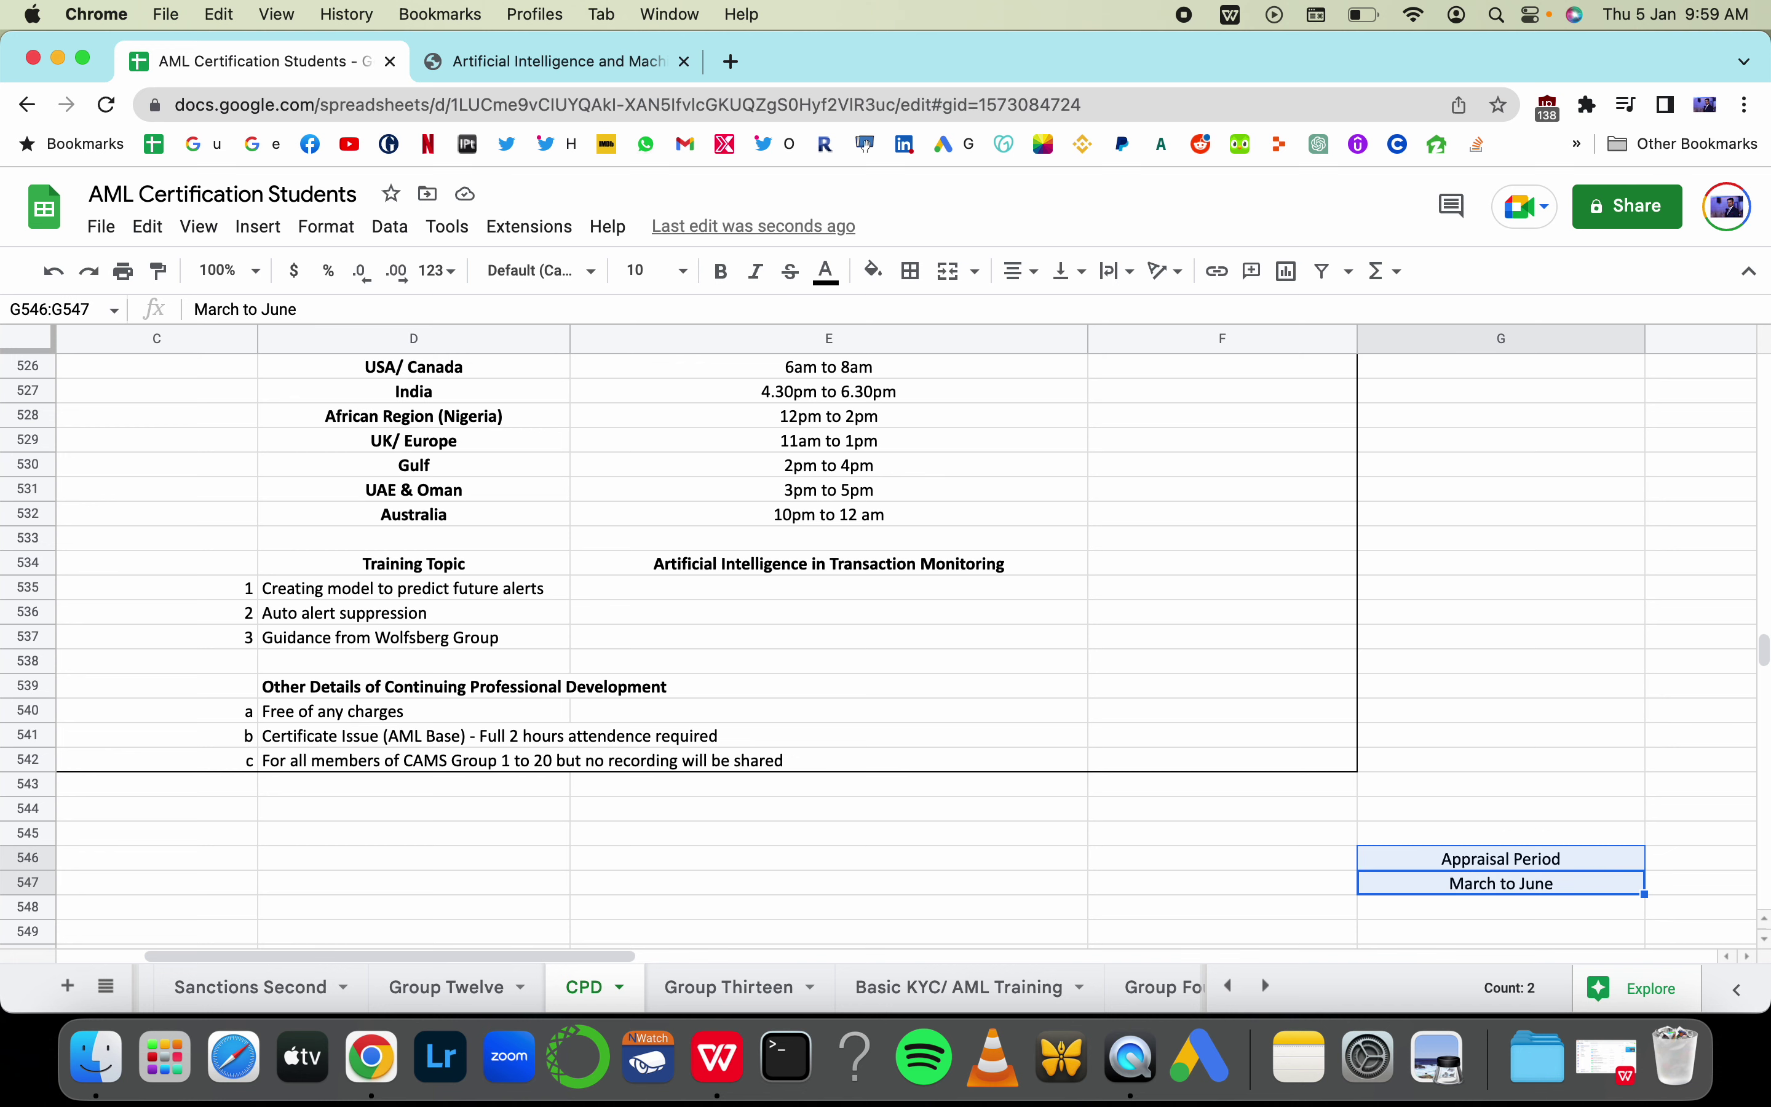
Clear the Appraisal Period note and move to F537 beside the third topic
key("BackSpace")
scroll(905, 637, "up", 3)
scroll(906, 637, "left", 3)
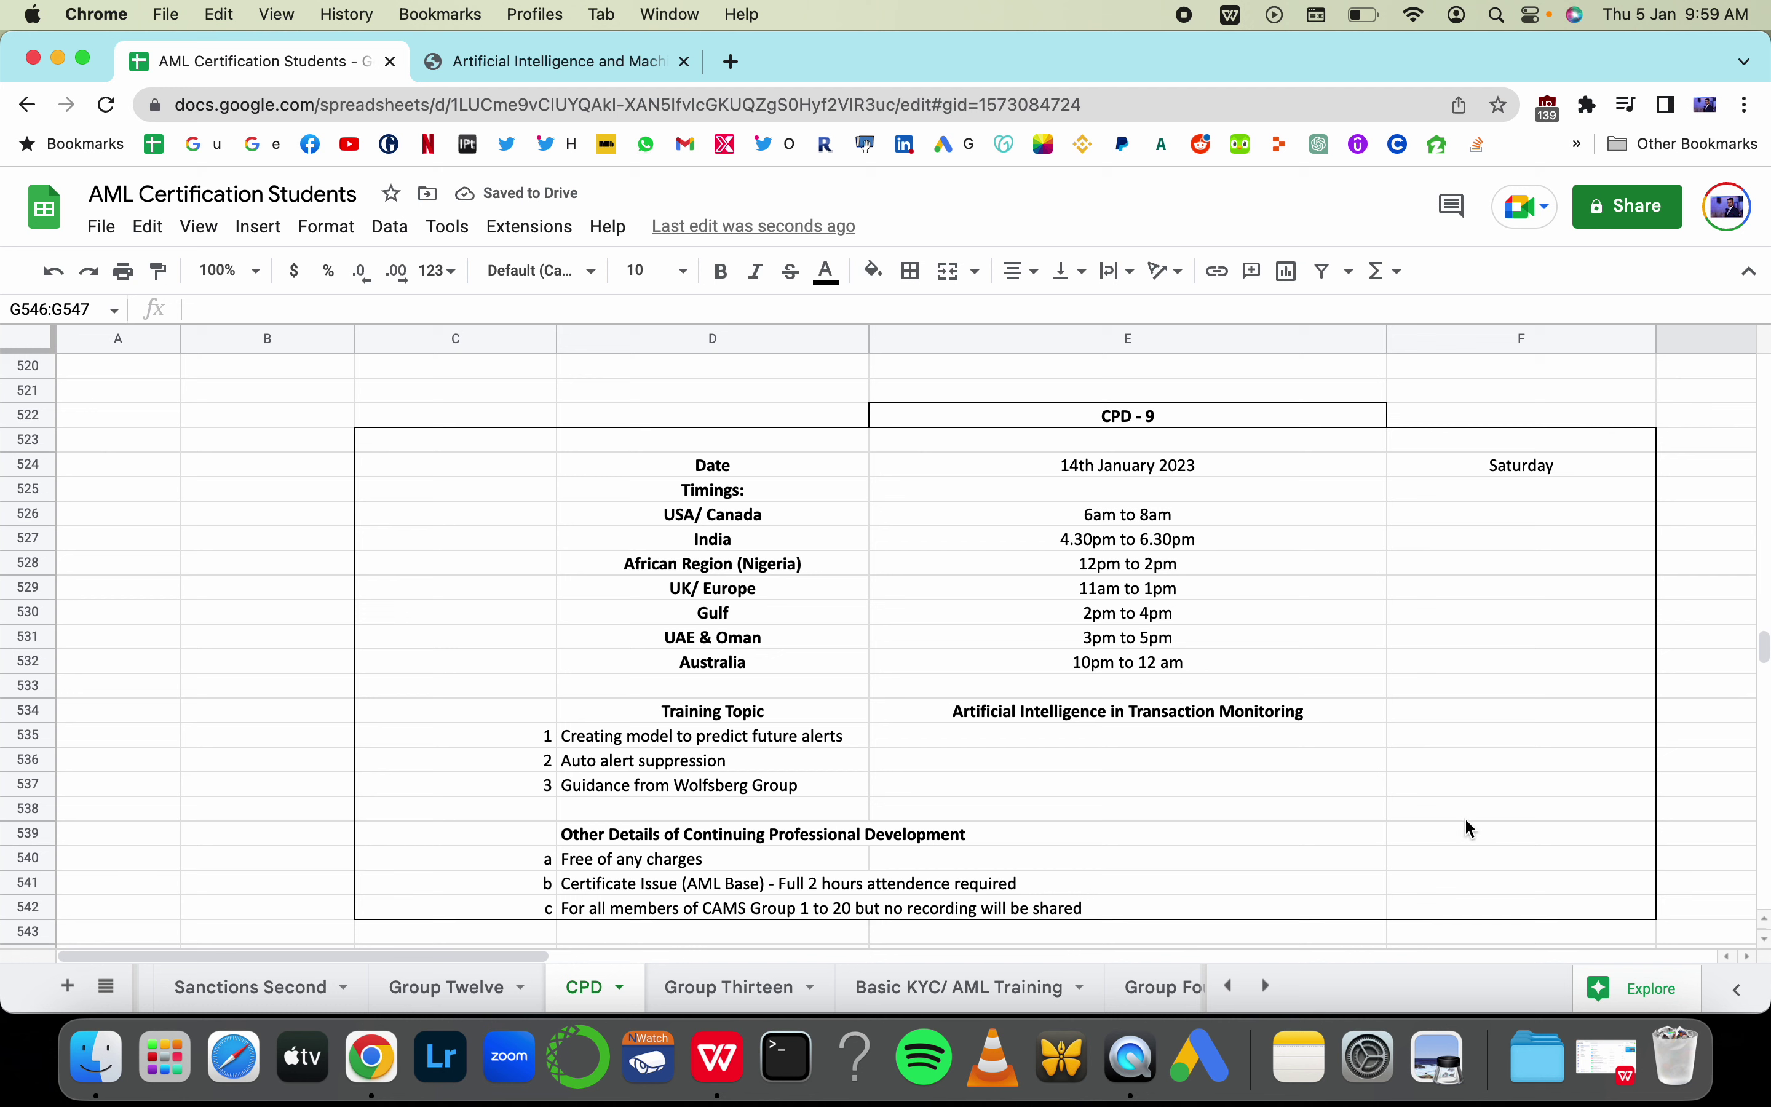
left_click(1297, 805)
key("Up")
key("Right")
Try the entry 'Impress your employer' in F537, then discard it with Escape
type("Om")
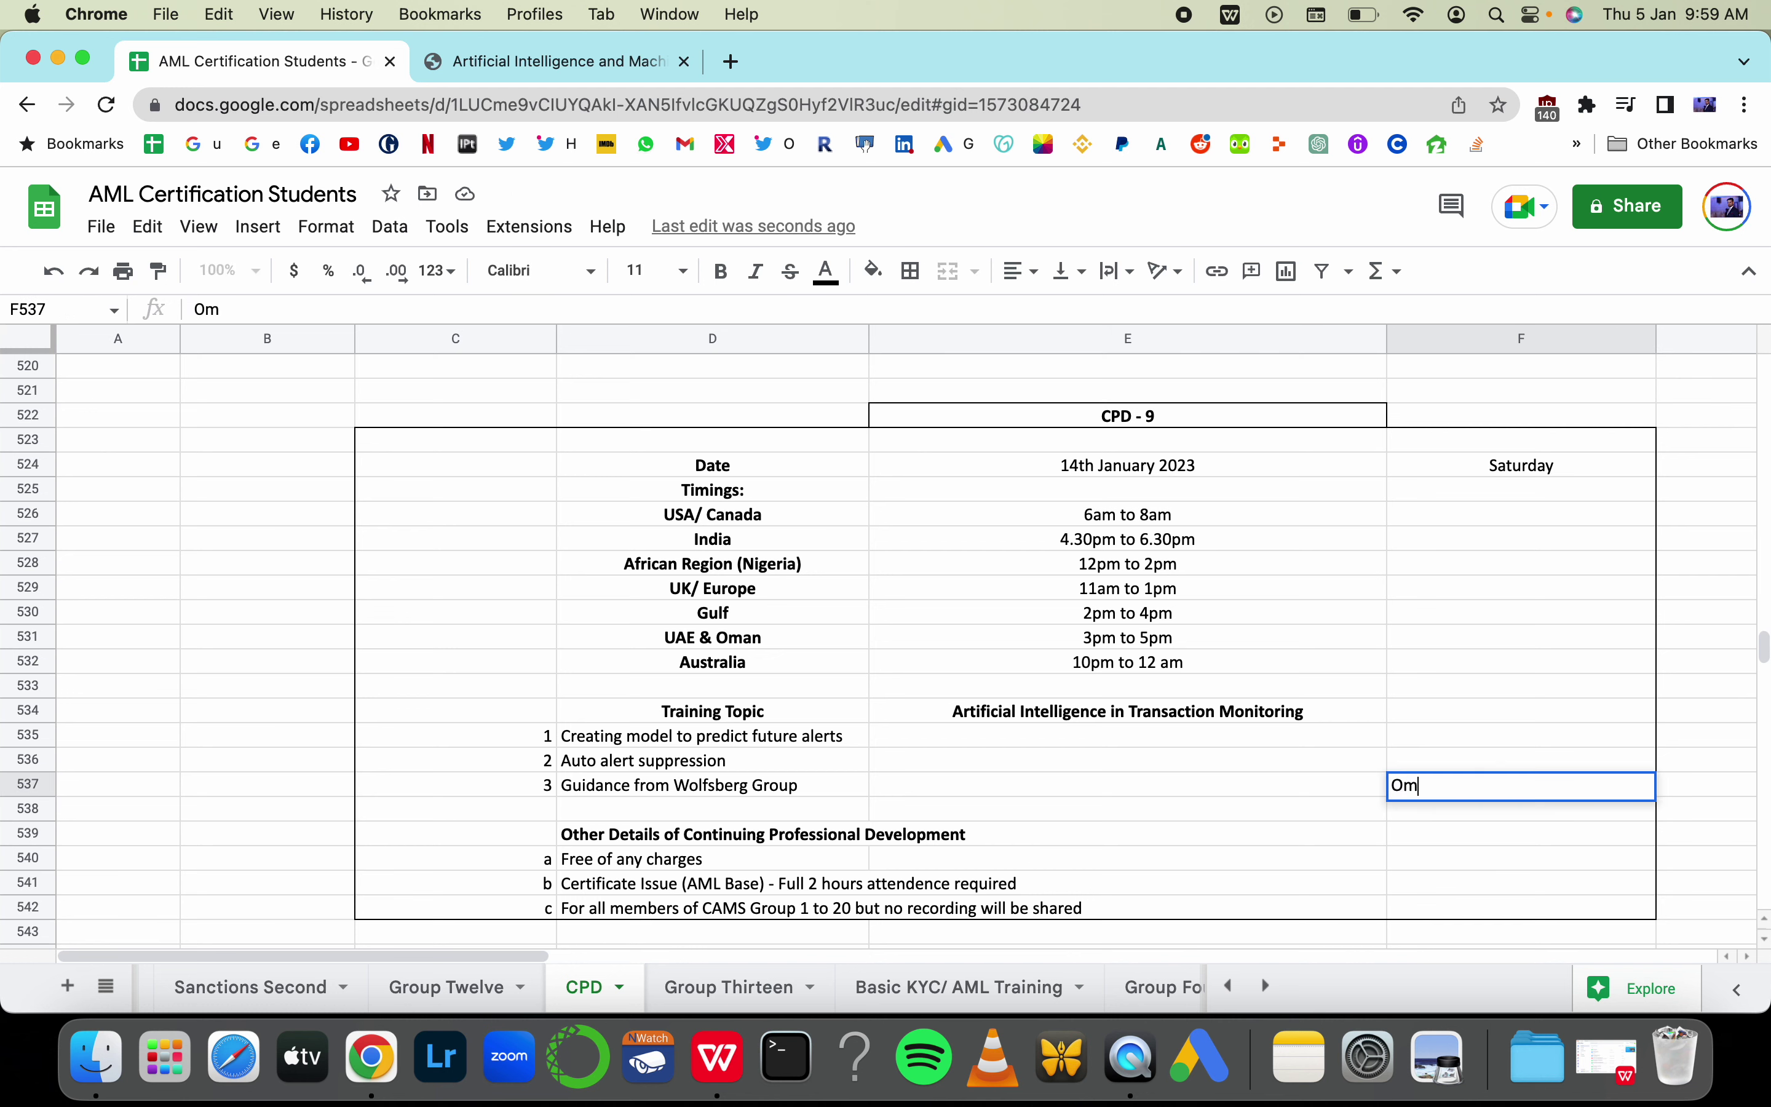
key("BackSpace")
key("BackSpace")
type("Impres")
type("s your em")
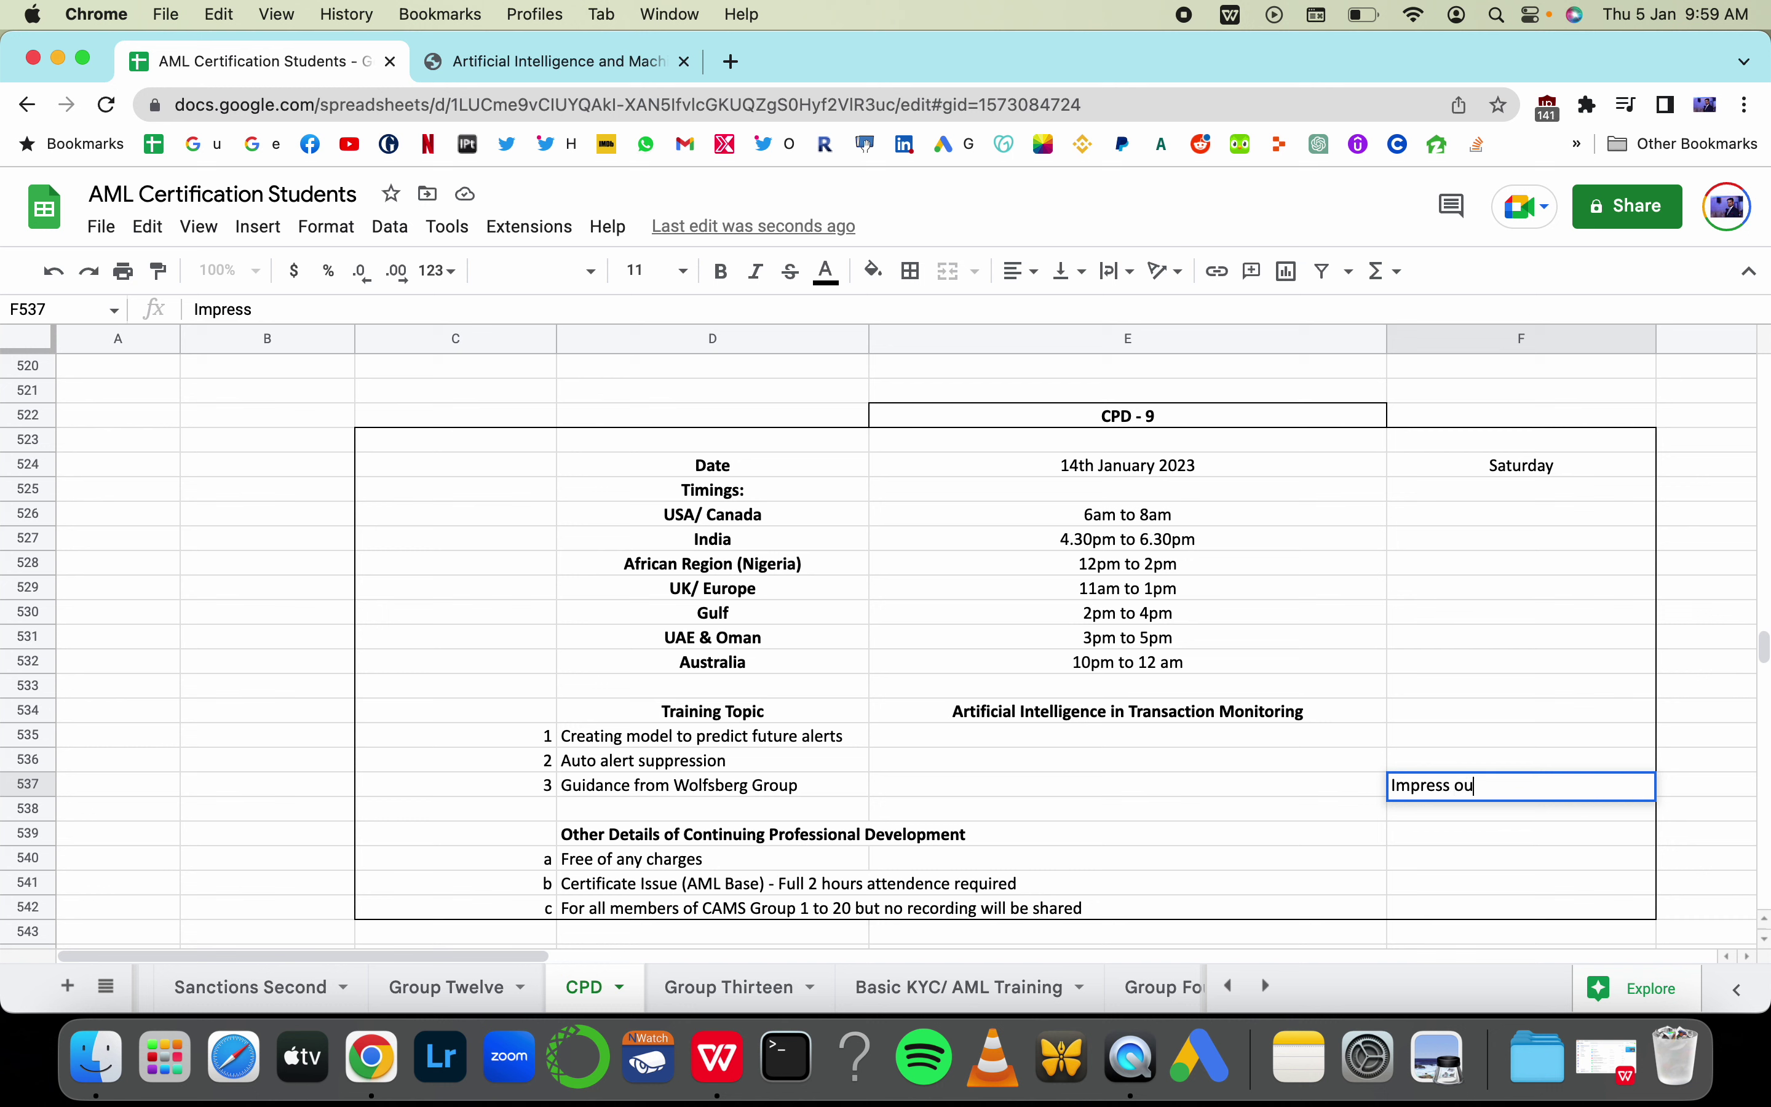
type("plyo")
key("BackSpace")
key("BackSpace")
type("oyer")
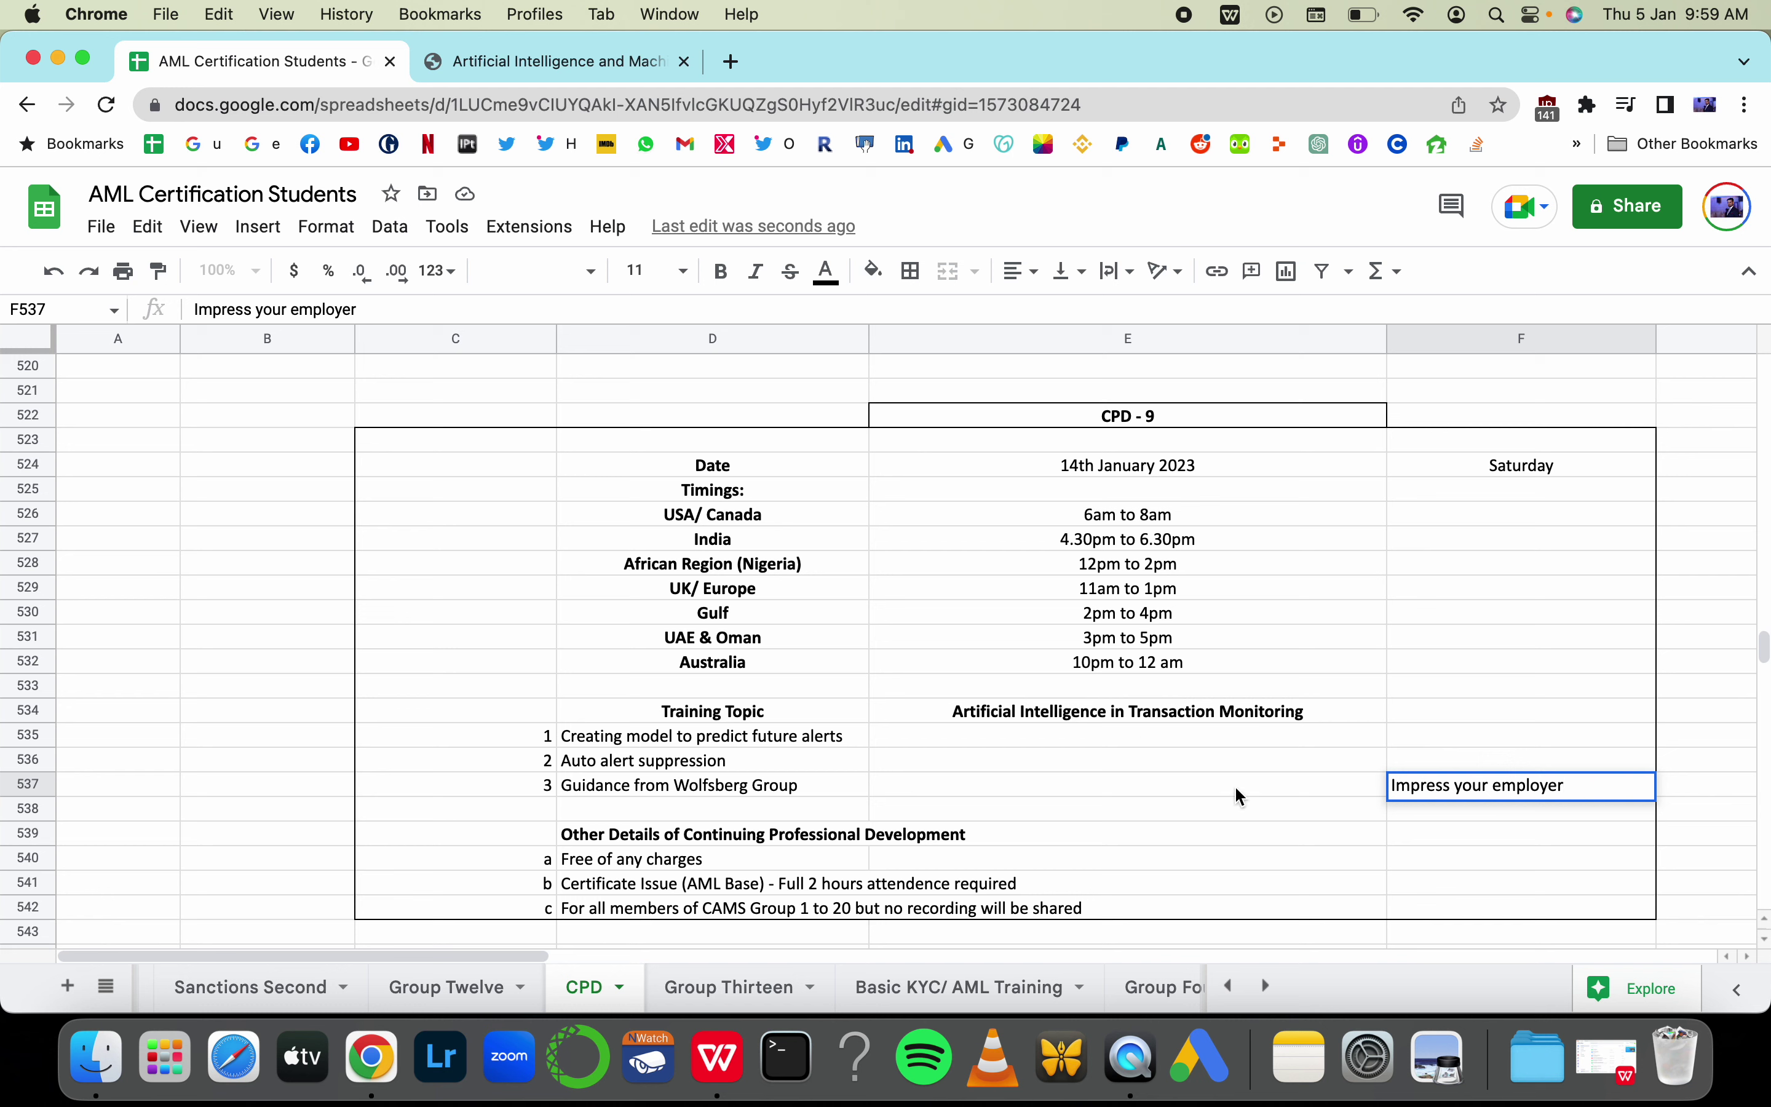
key("Escape")
Review the training topic title and first topic, checking the empty cells beside them
left_click(1058, 712)
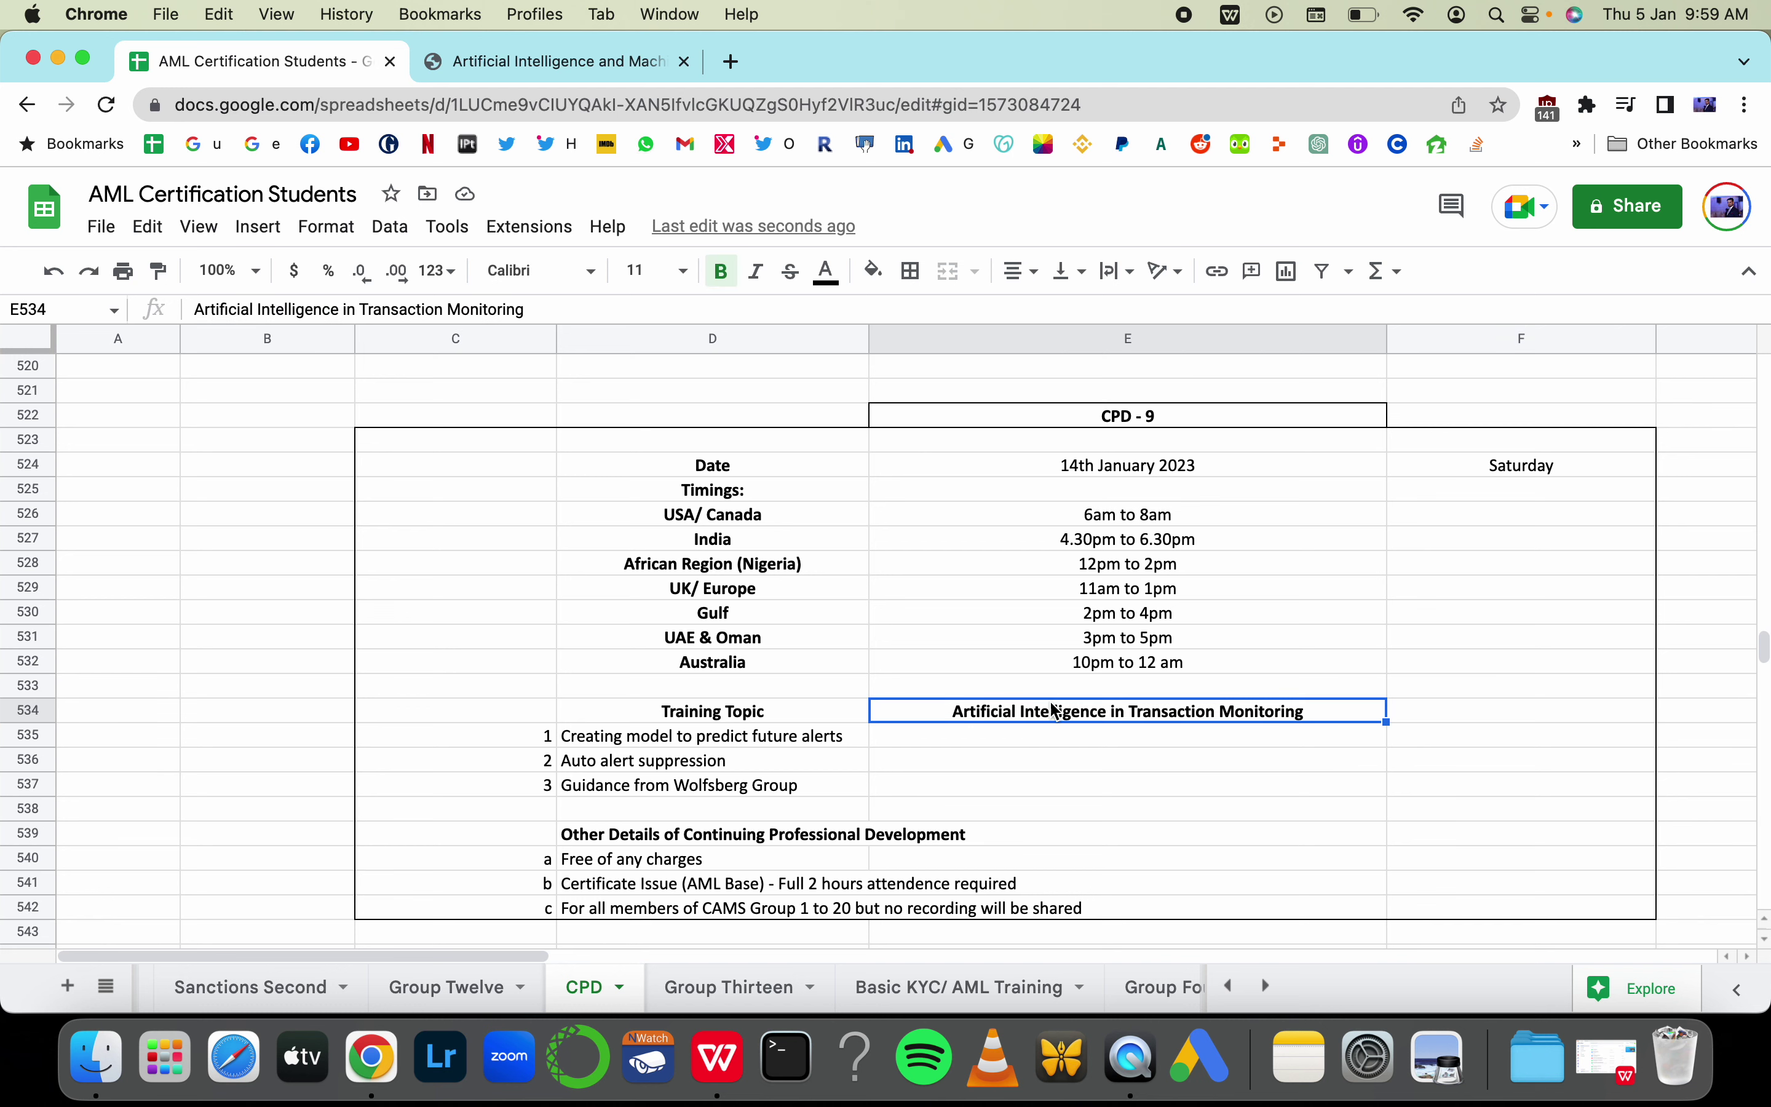
left_click(681, 736)
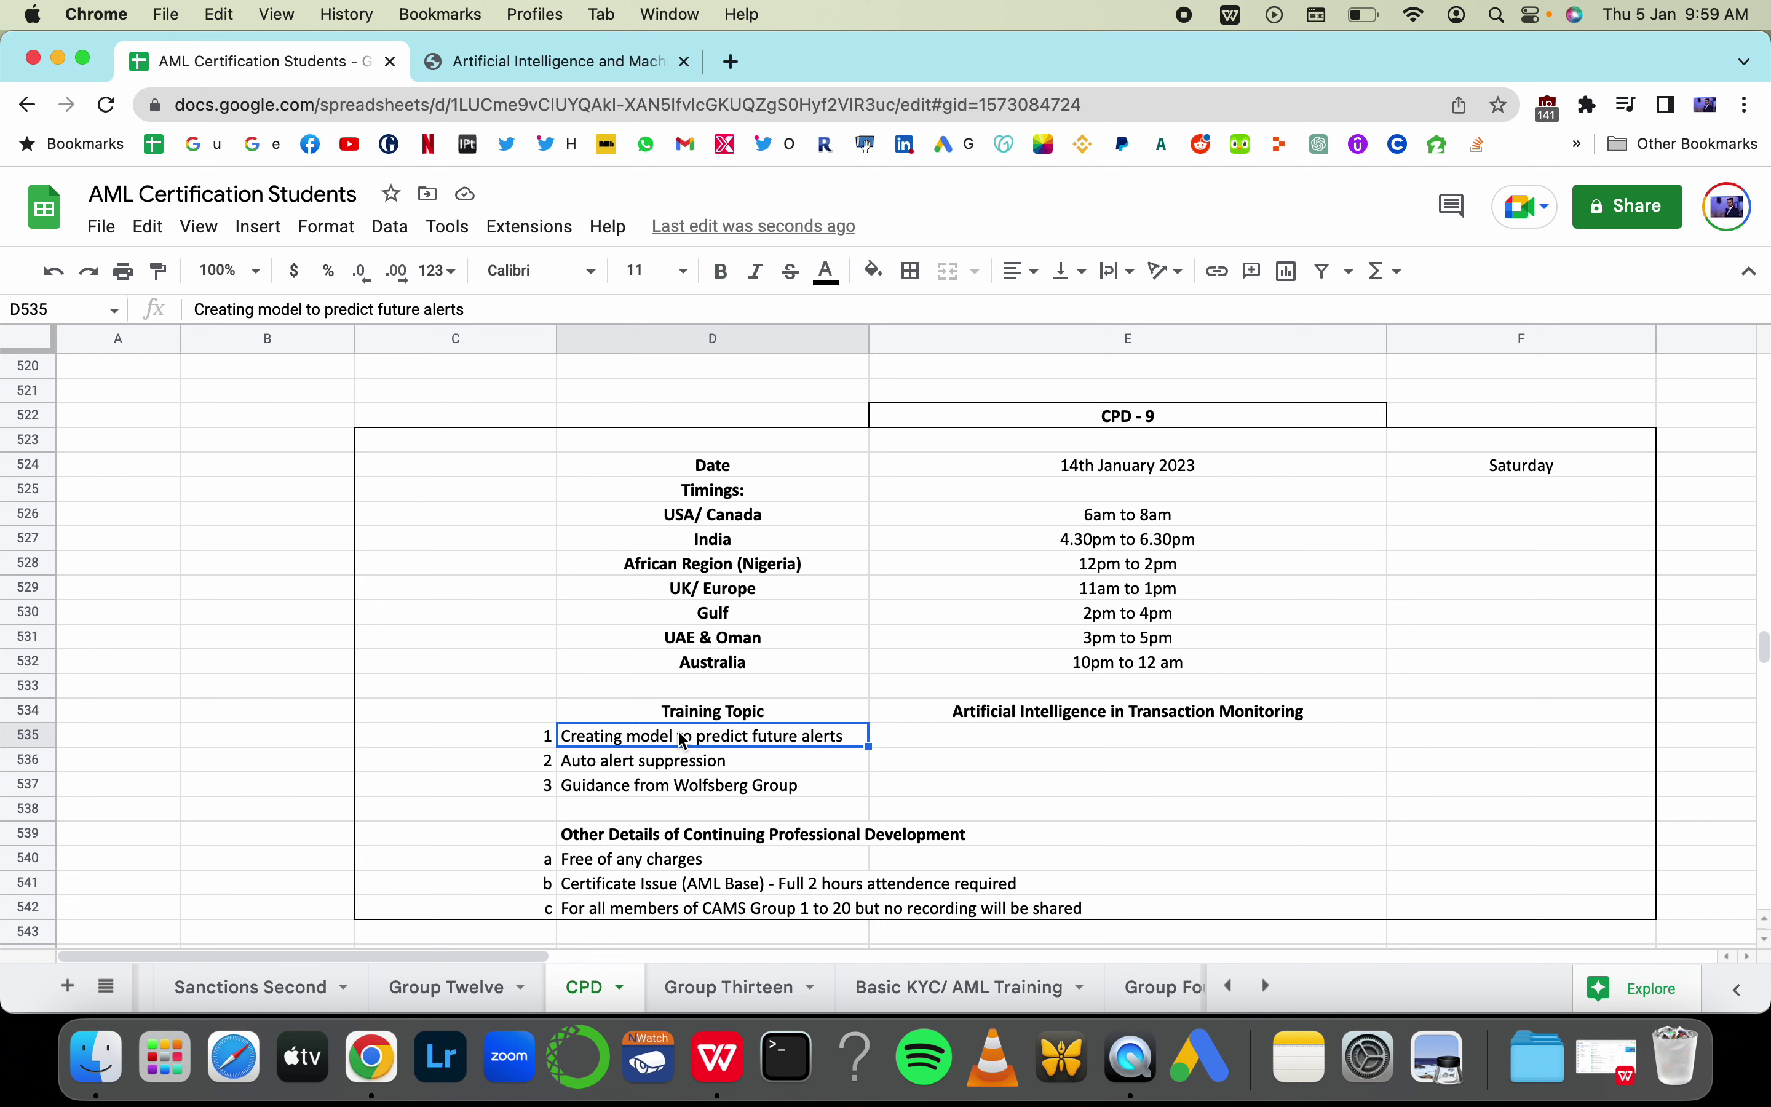
left_click(1354, 735)
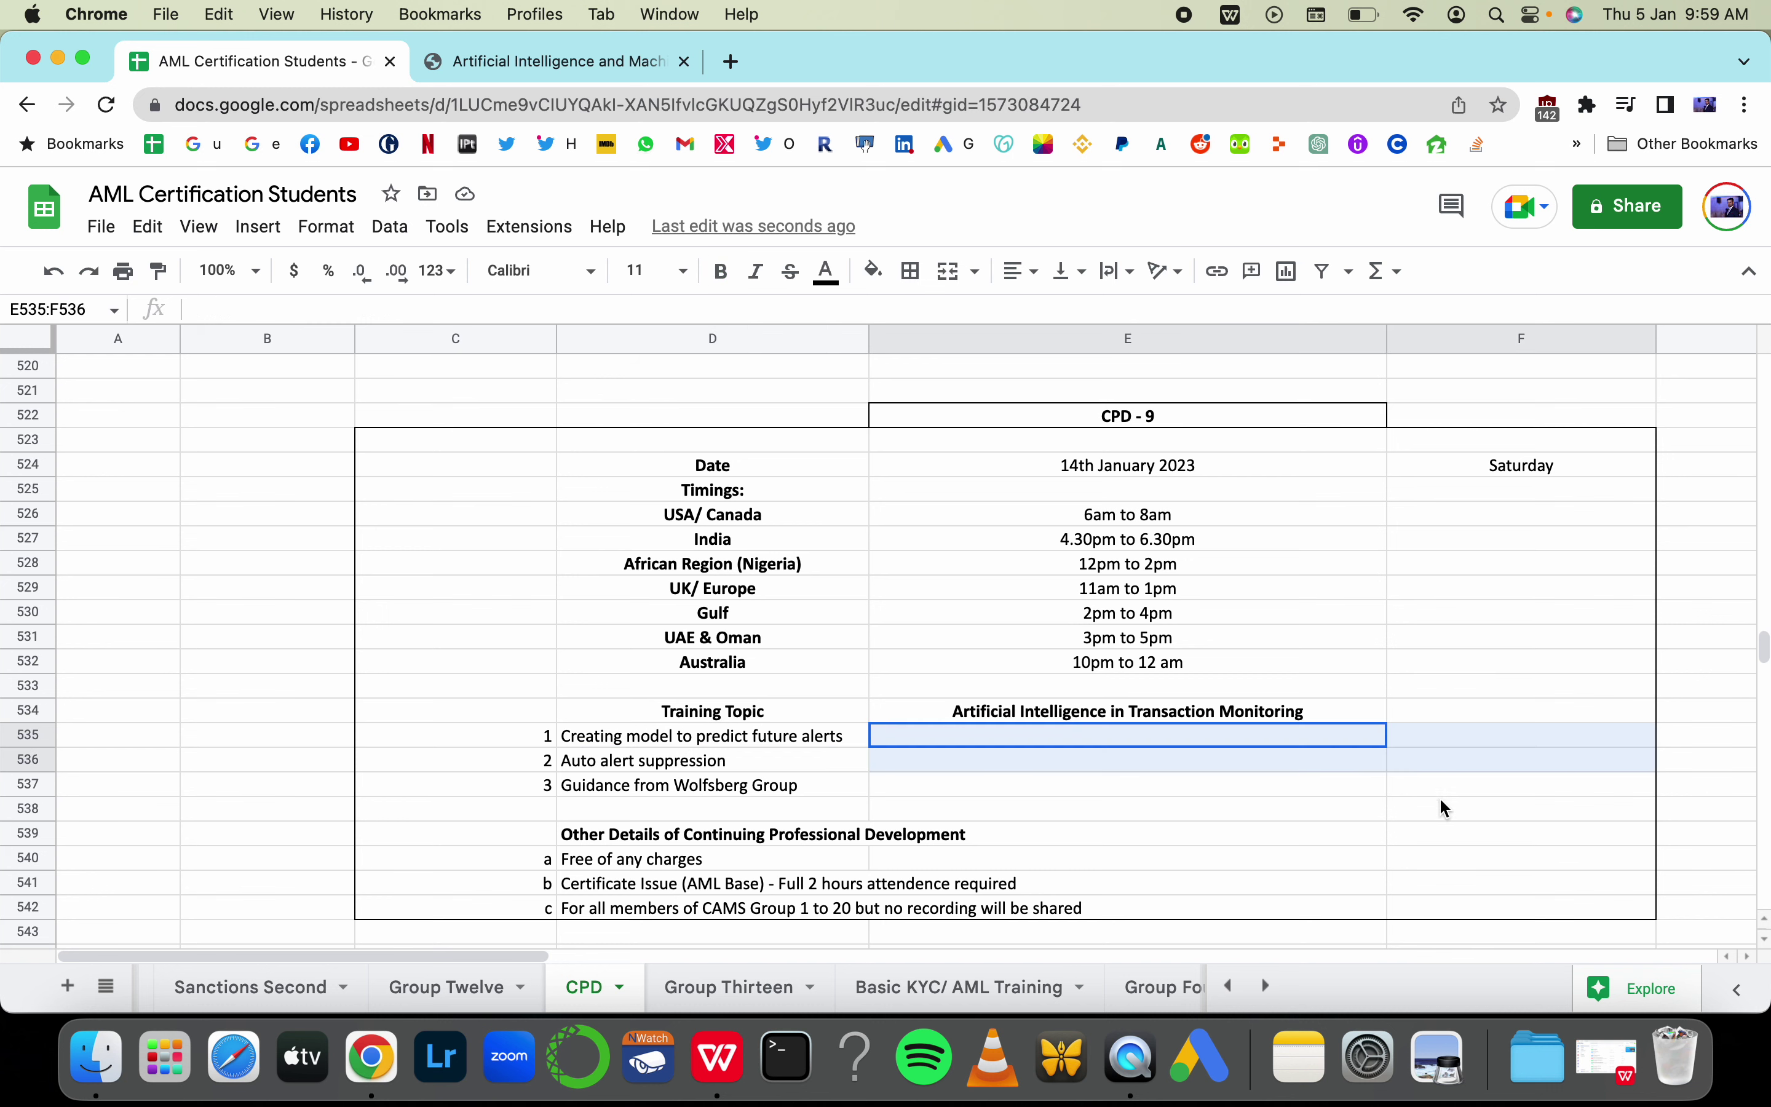
left_click(1439, 797, "shift")
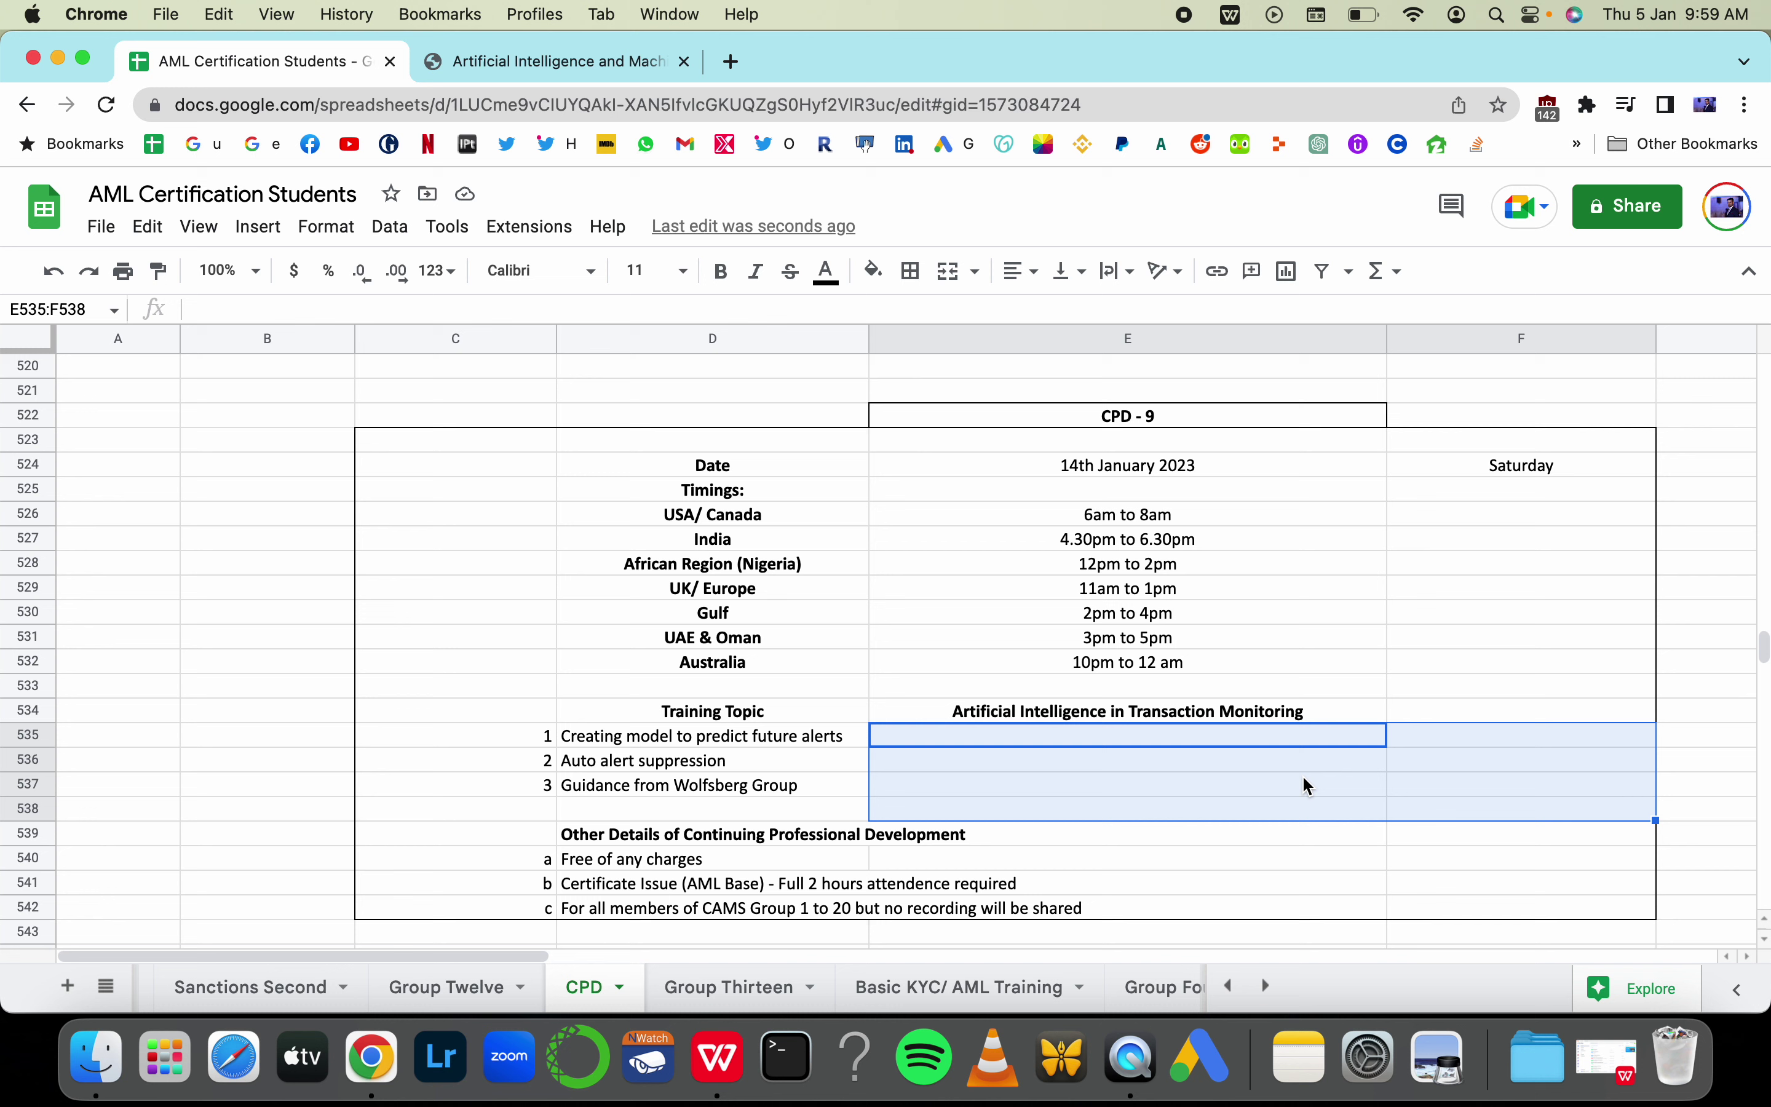
Select the topic title and its three subtopics, then bring up the Wolfsberg Group AI PDF
left_click(993, 713)
left_click(785, 740, "super")
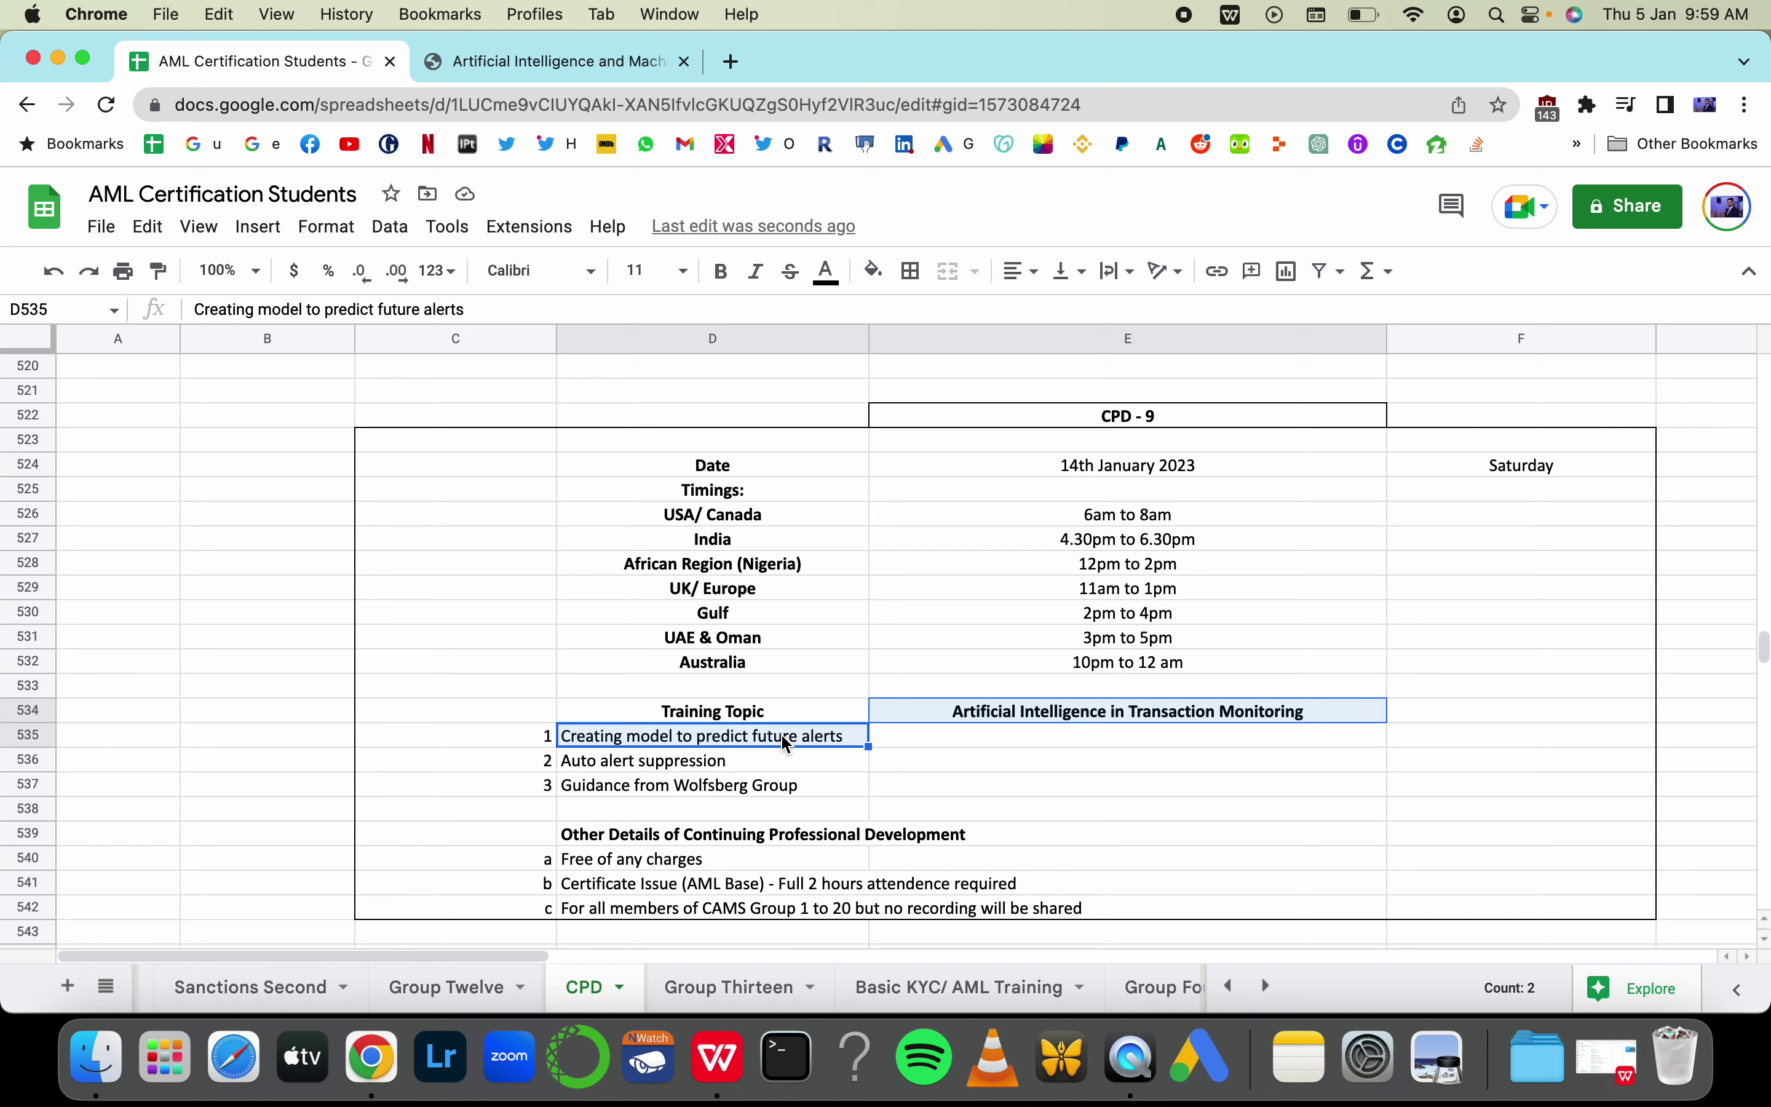
left_click(721, 771, "shift")
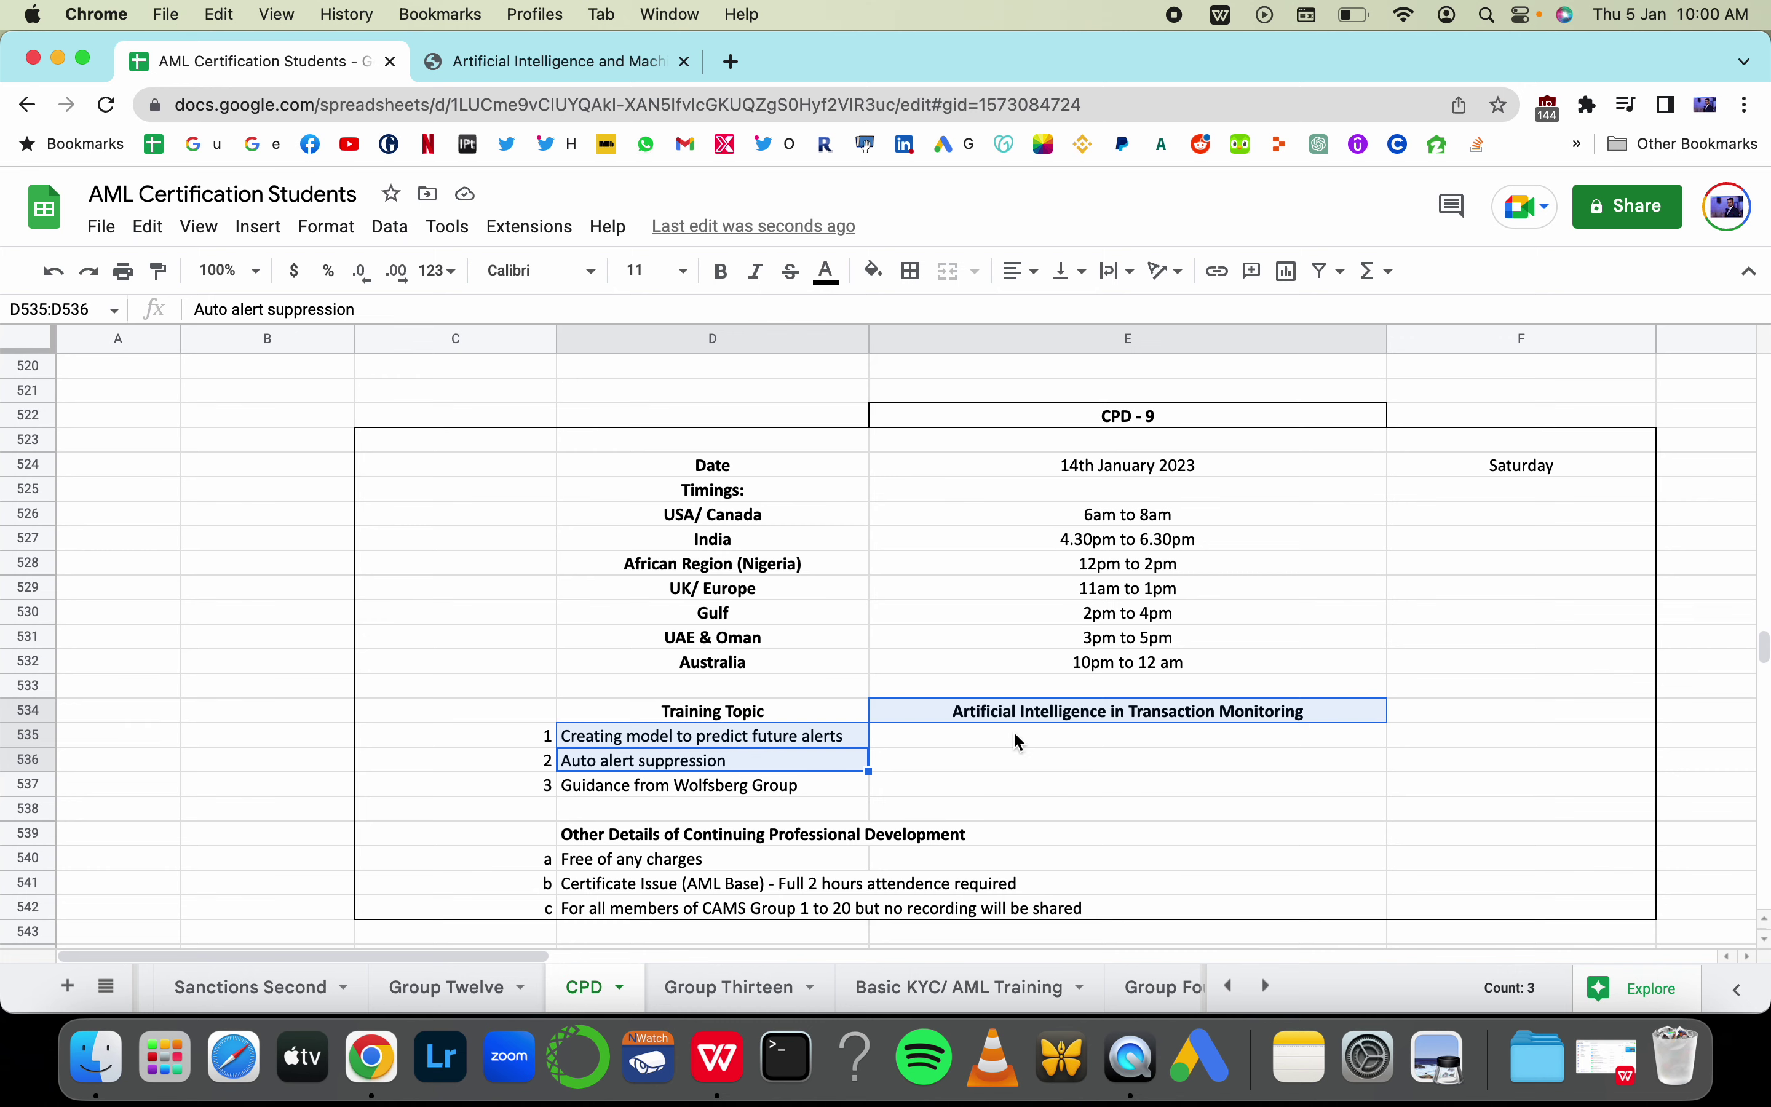
left_click(655, 780, "shift")
left_click(556, 60)
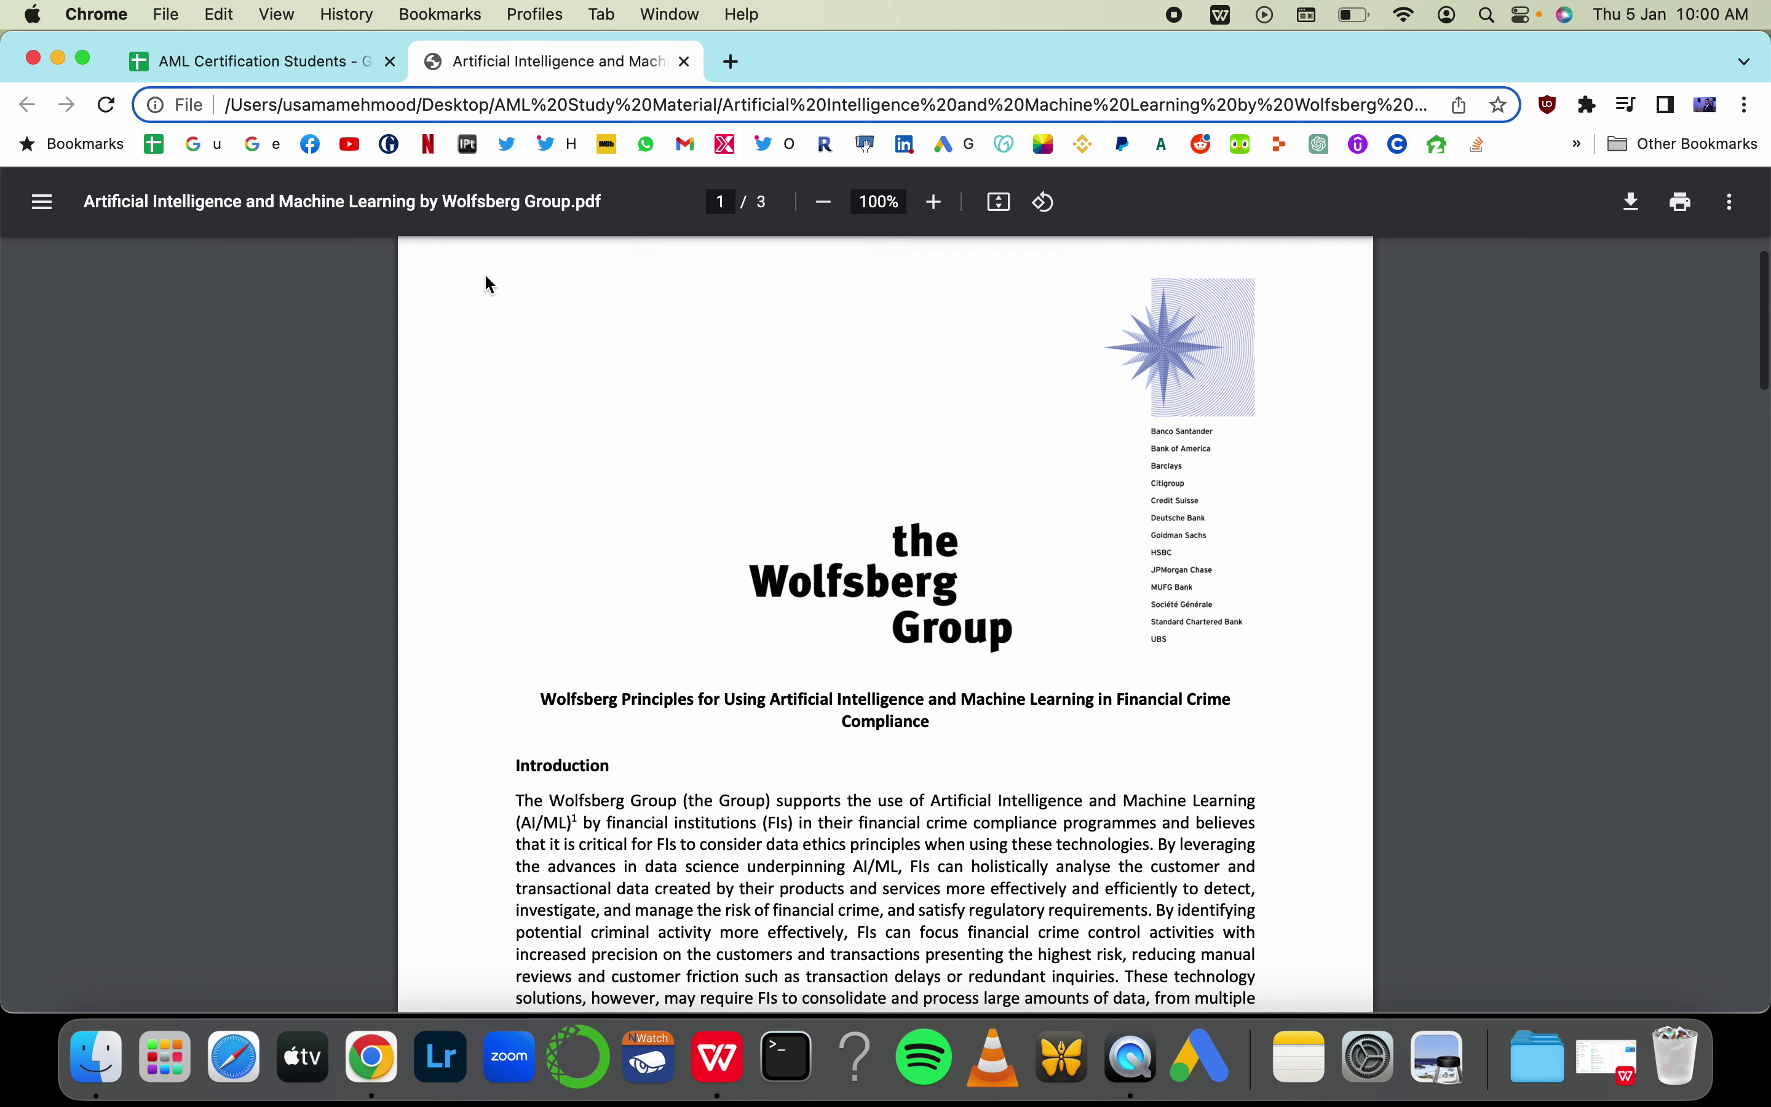
Return from the PDF to the AML Certification Students spreadsheet tab
left_click(272, 61)
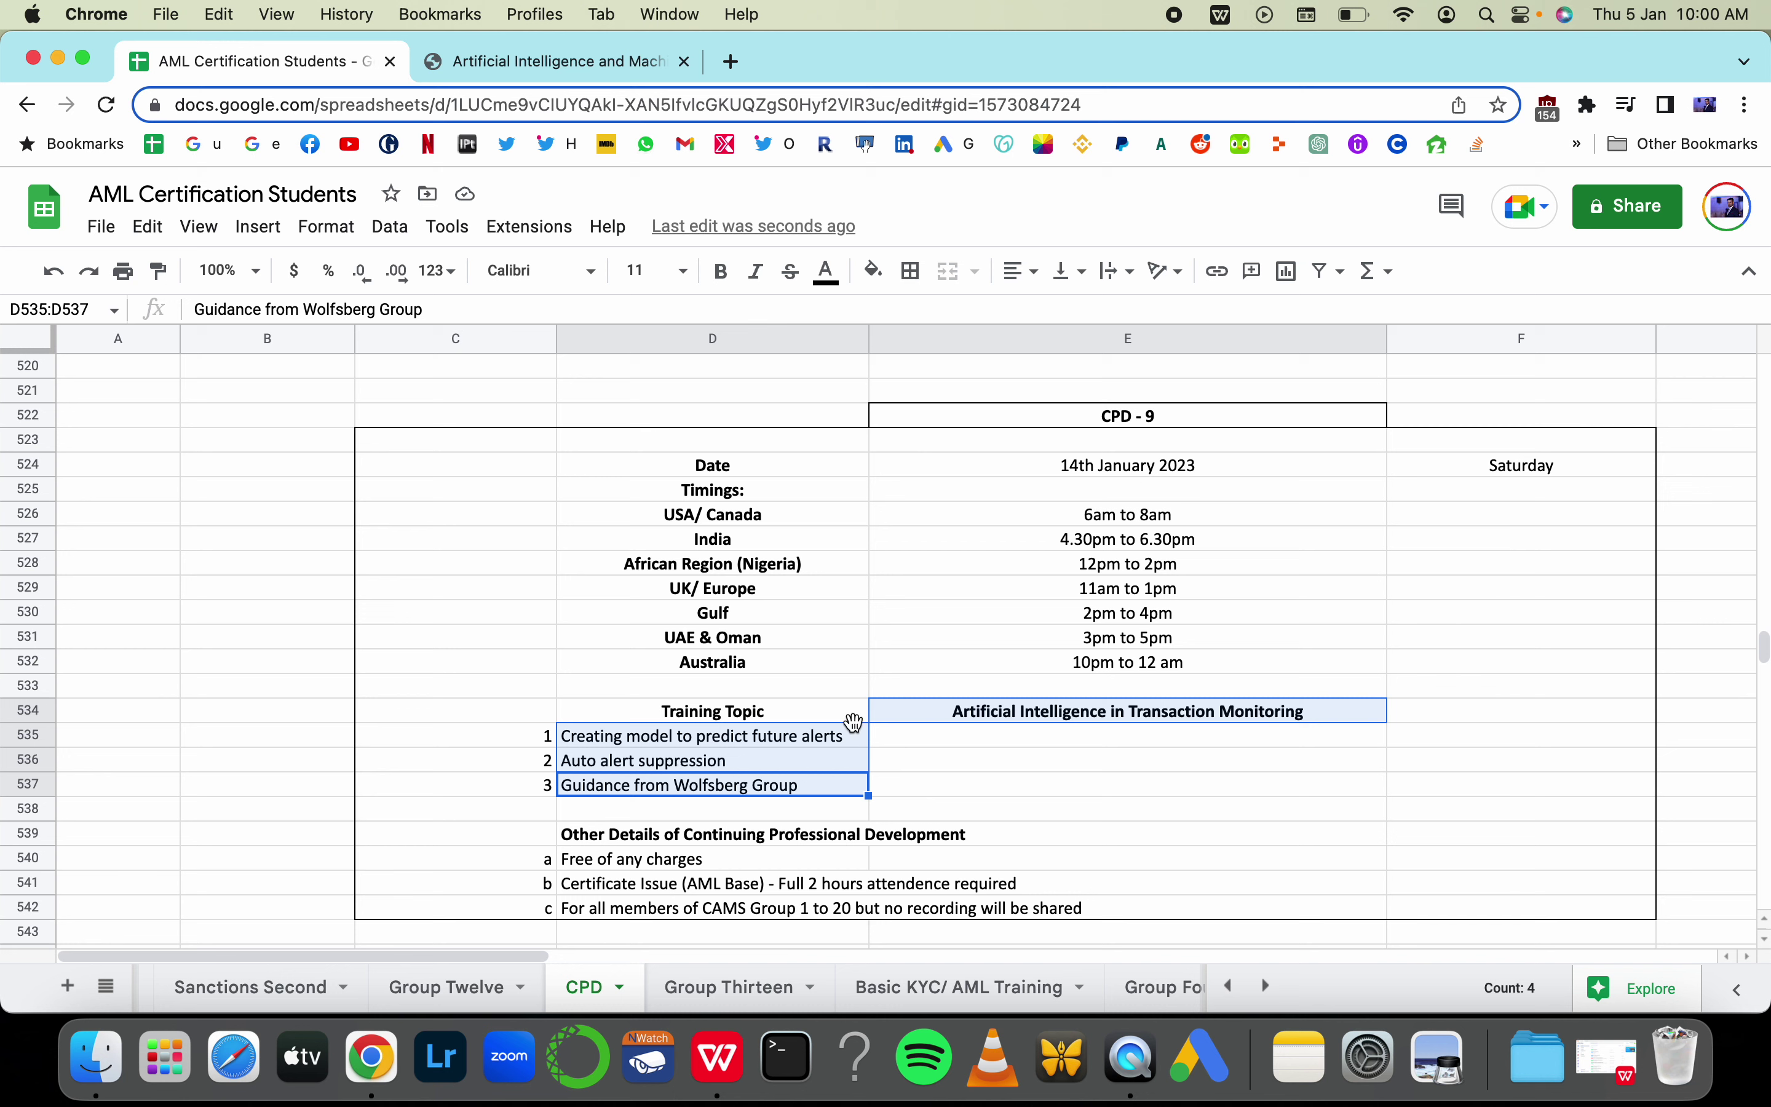
left_click_drag(1101, 515, 1102, 662)
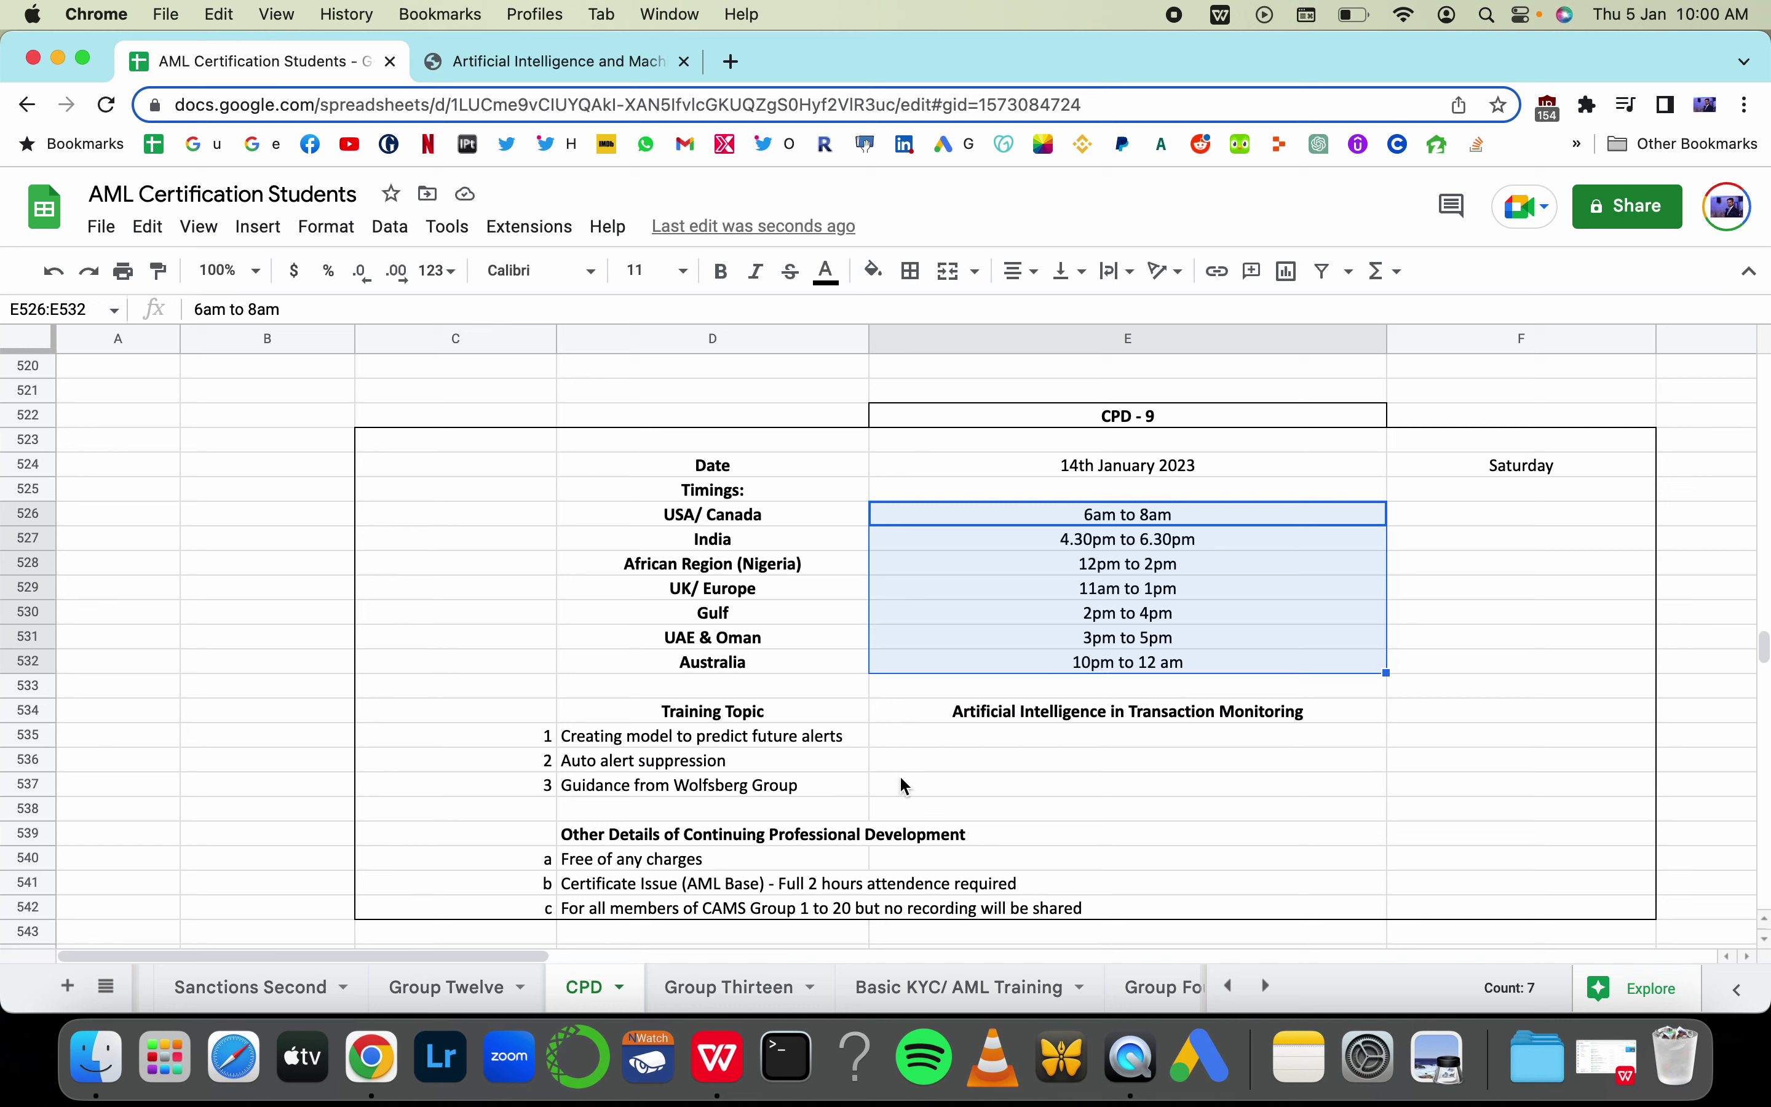
left_click(1075, 476)
scroll(1122, 408, "up", 15)
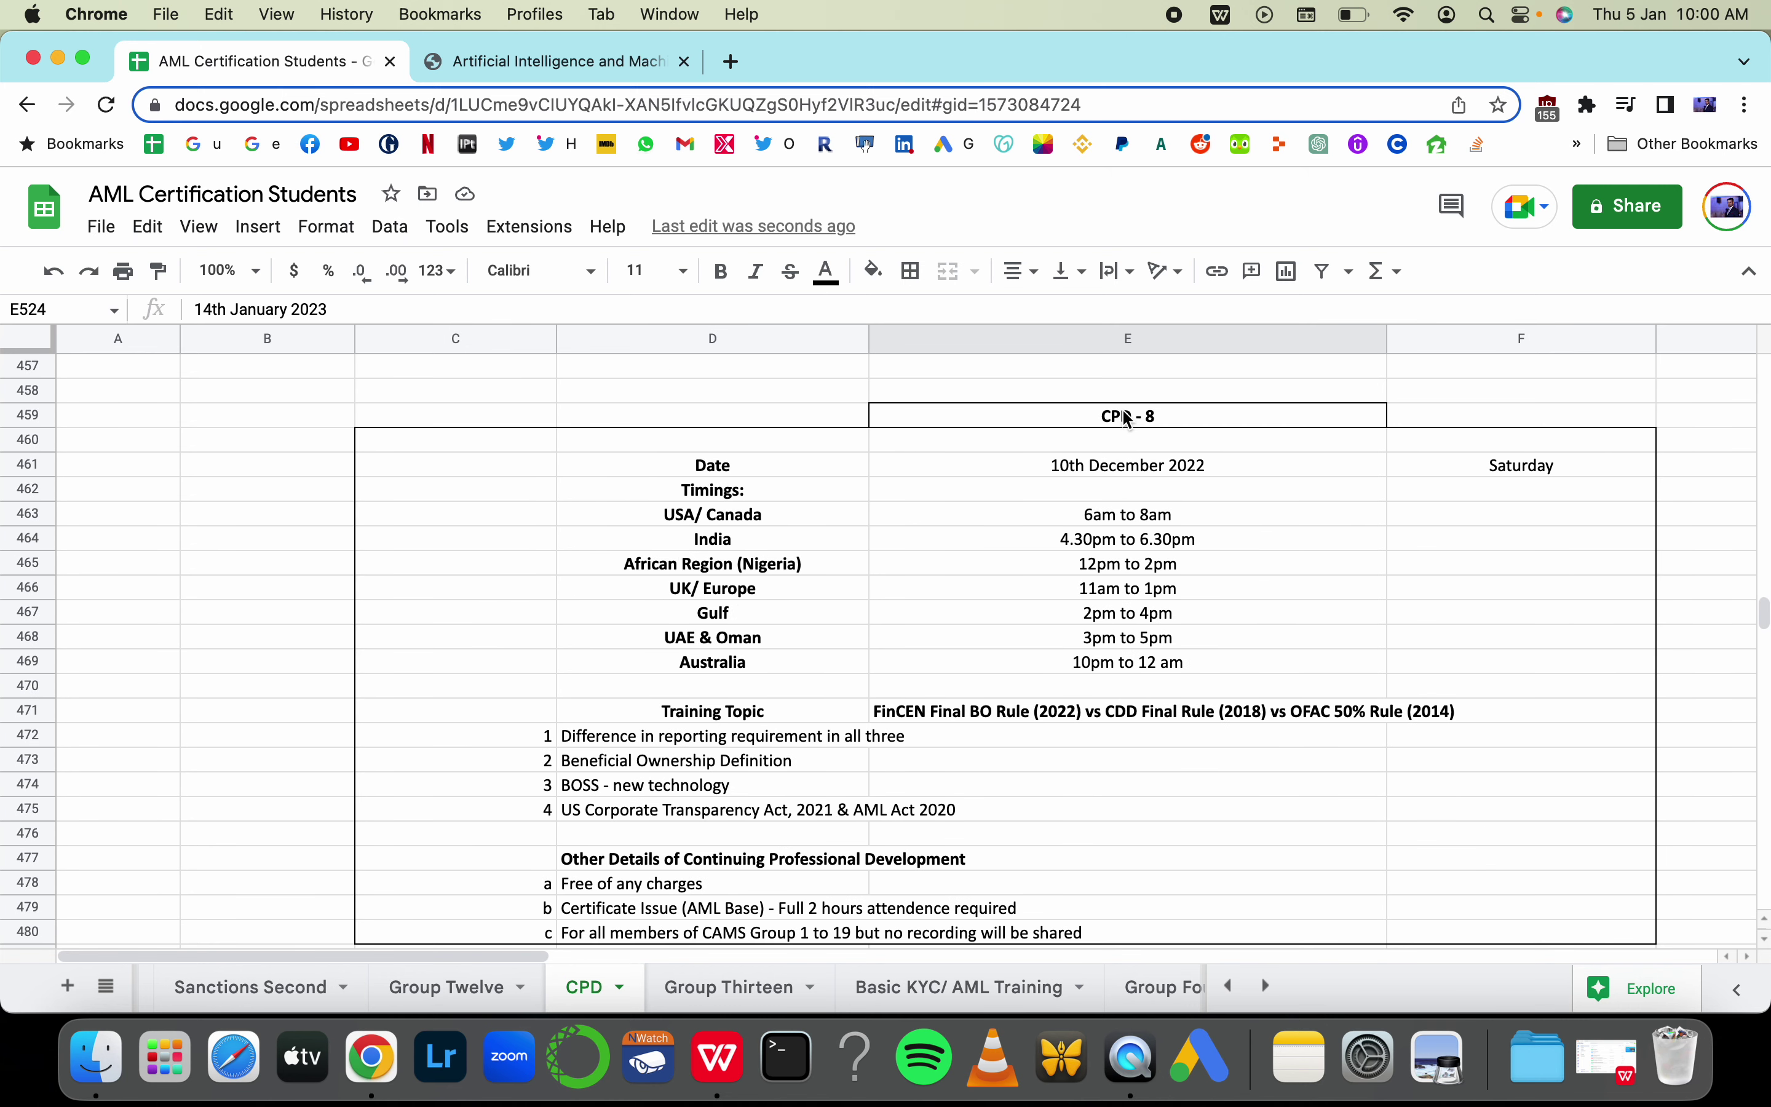
scroll(1127, 415, "up", 3)
scroll(959, 801, "down", 3)
scroll(983, 719, "up", 15)
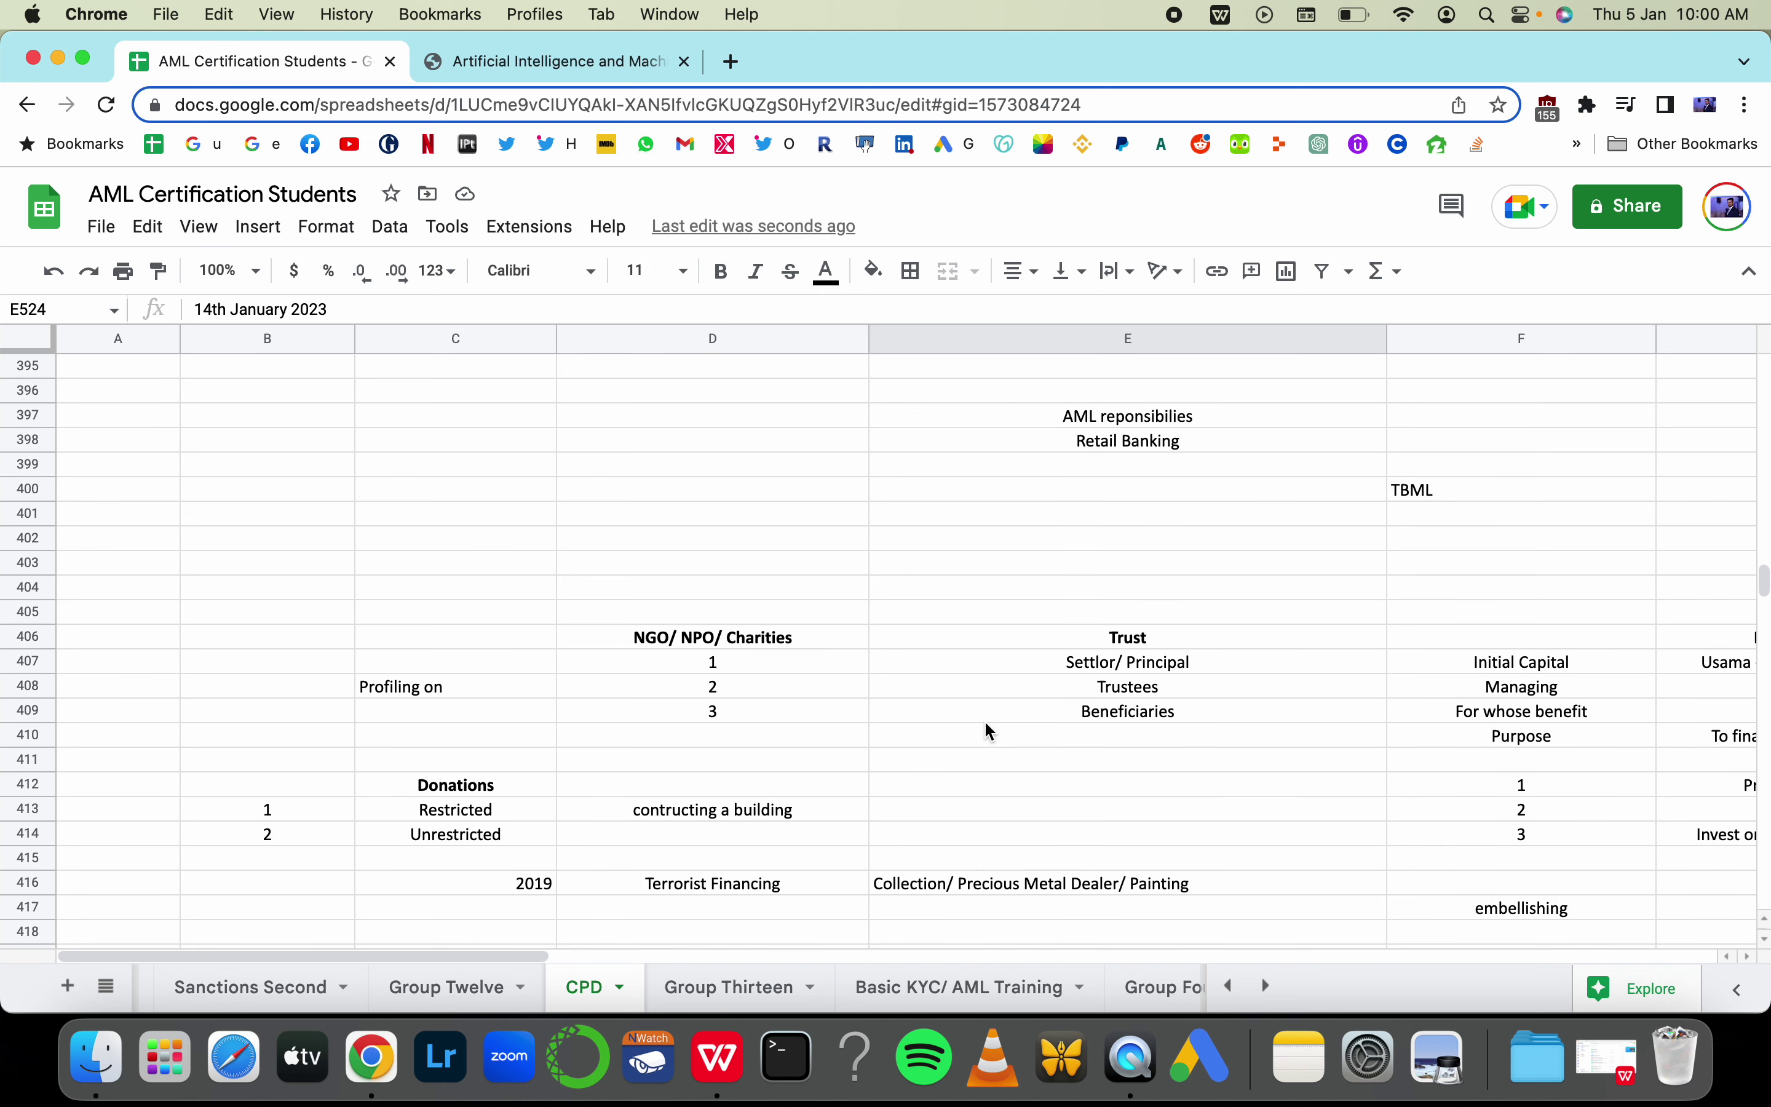
scroll(983, 720, "up", 10)
scroll(1043, 623, "up", 2)
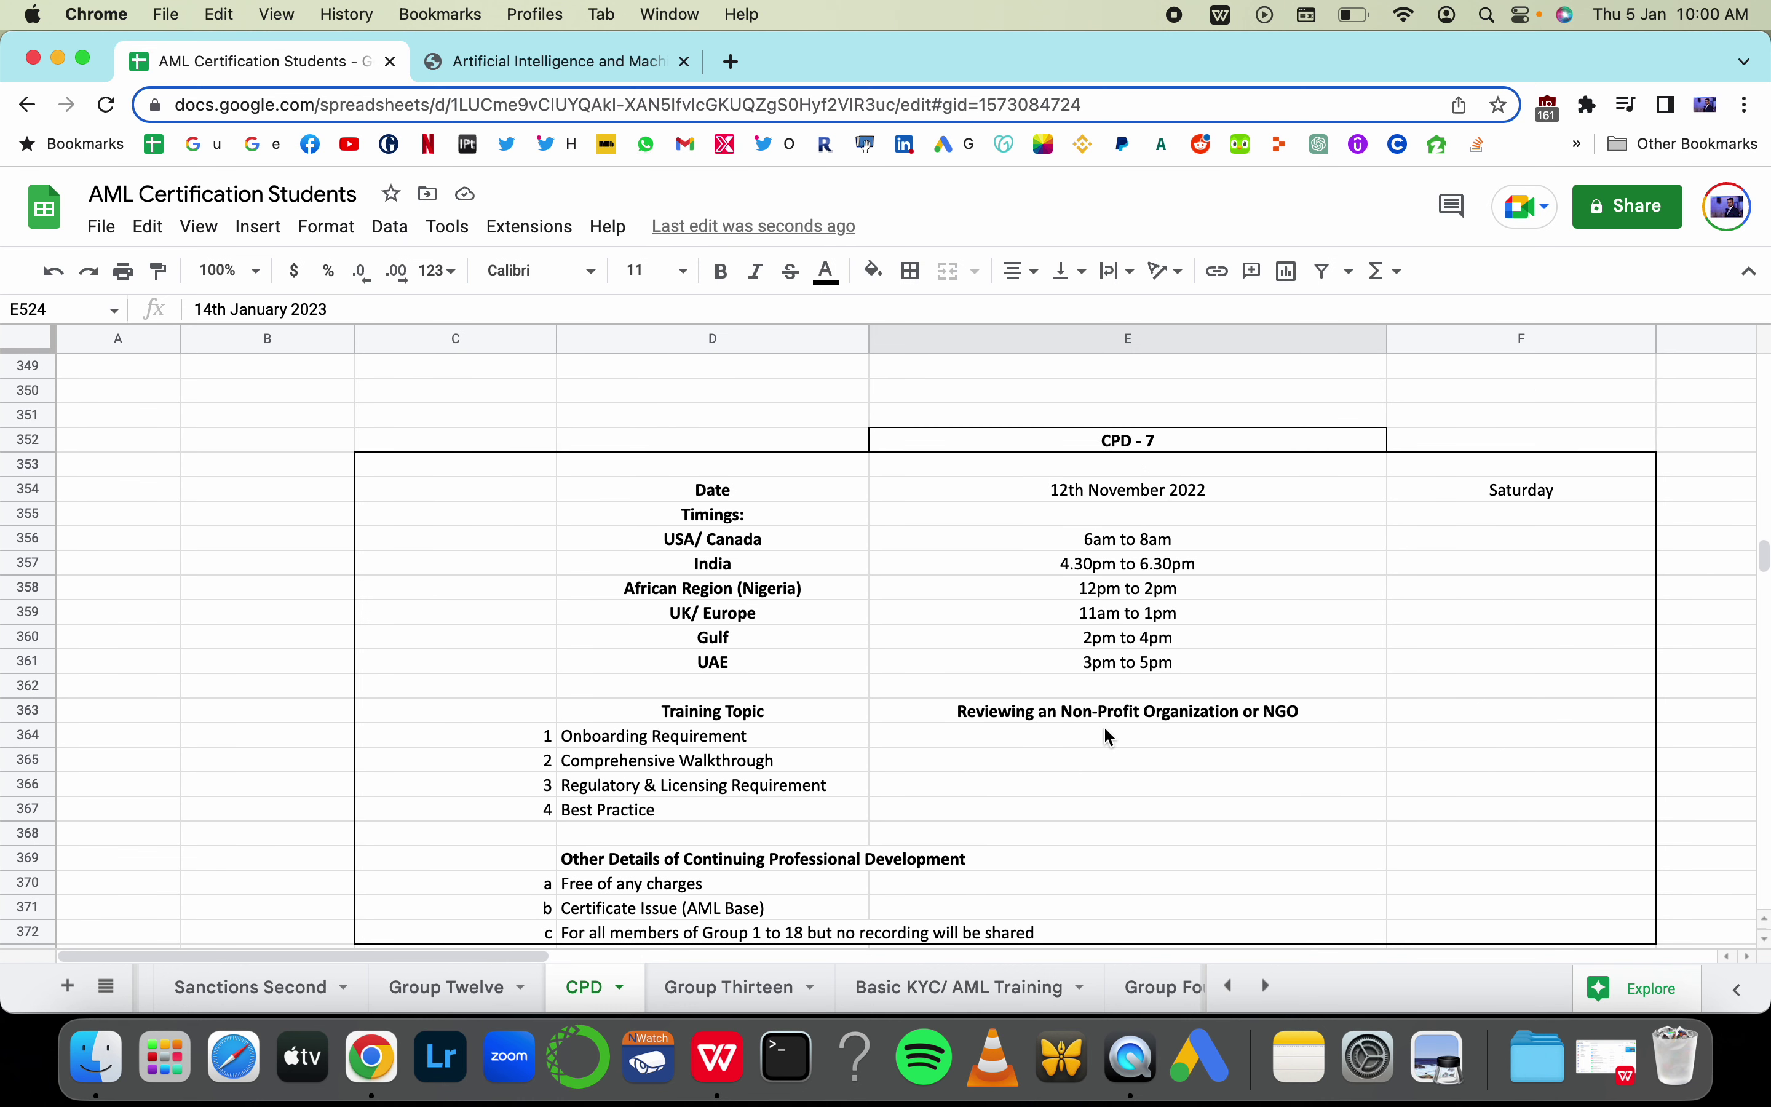
scroll(840, 788, "down", 12)
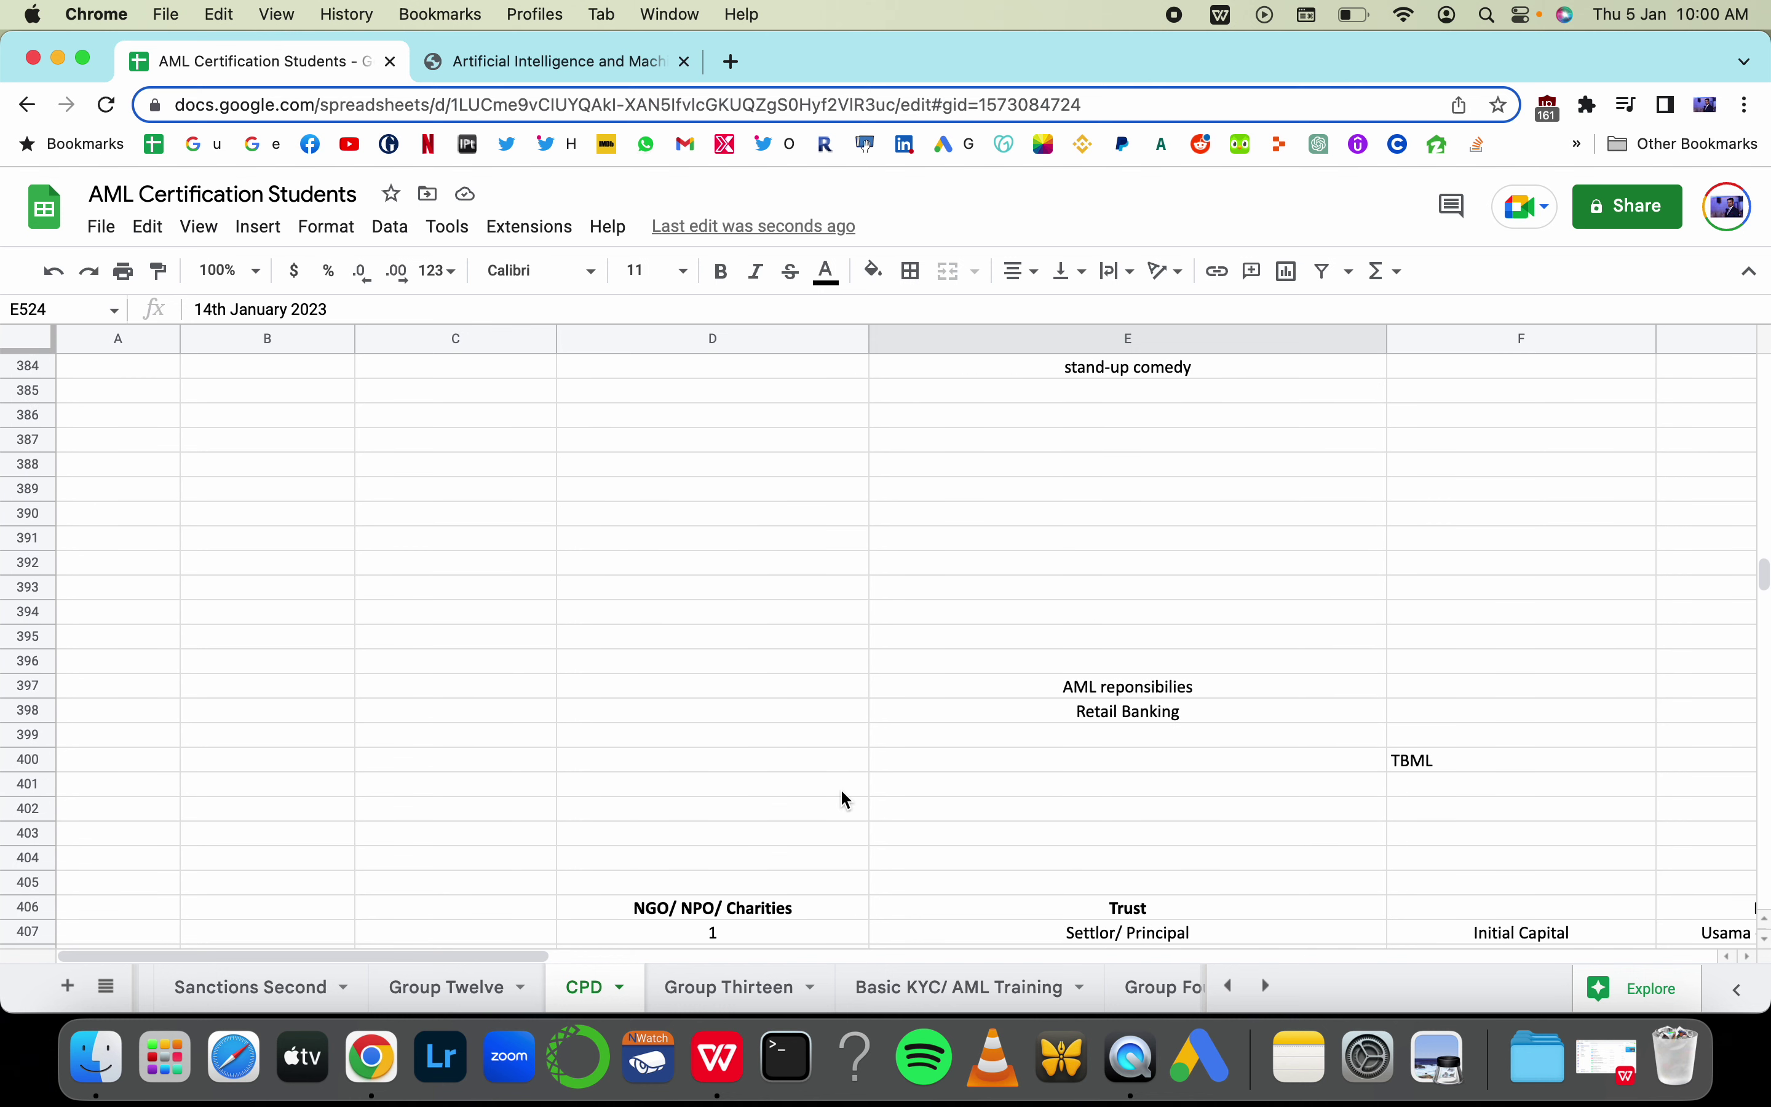
scroll(840, 787, "up", 20)
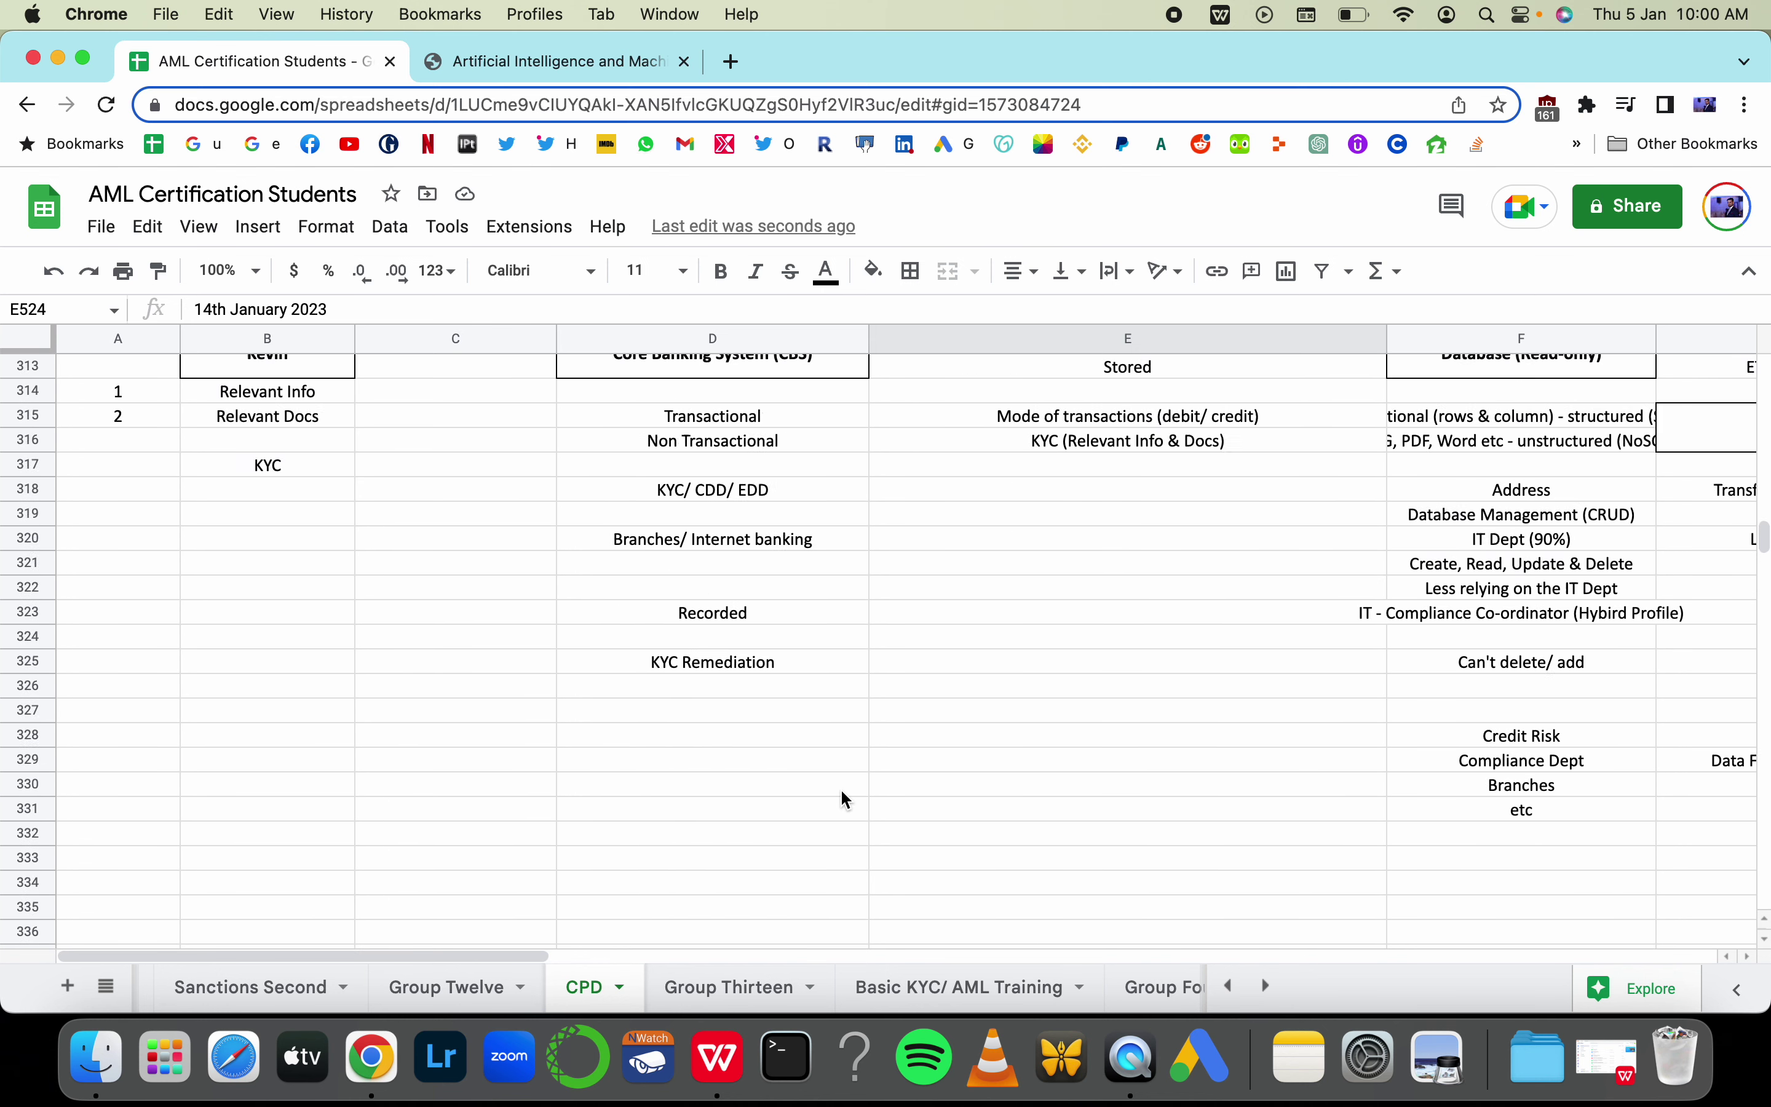
scroll(845, 799, "down", 1)
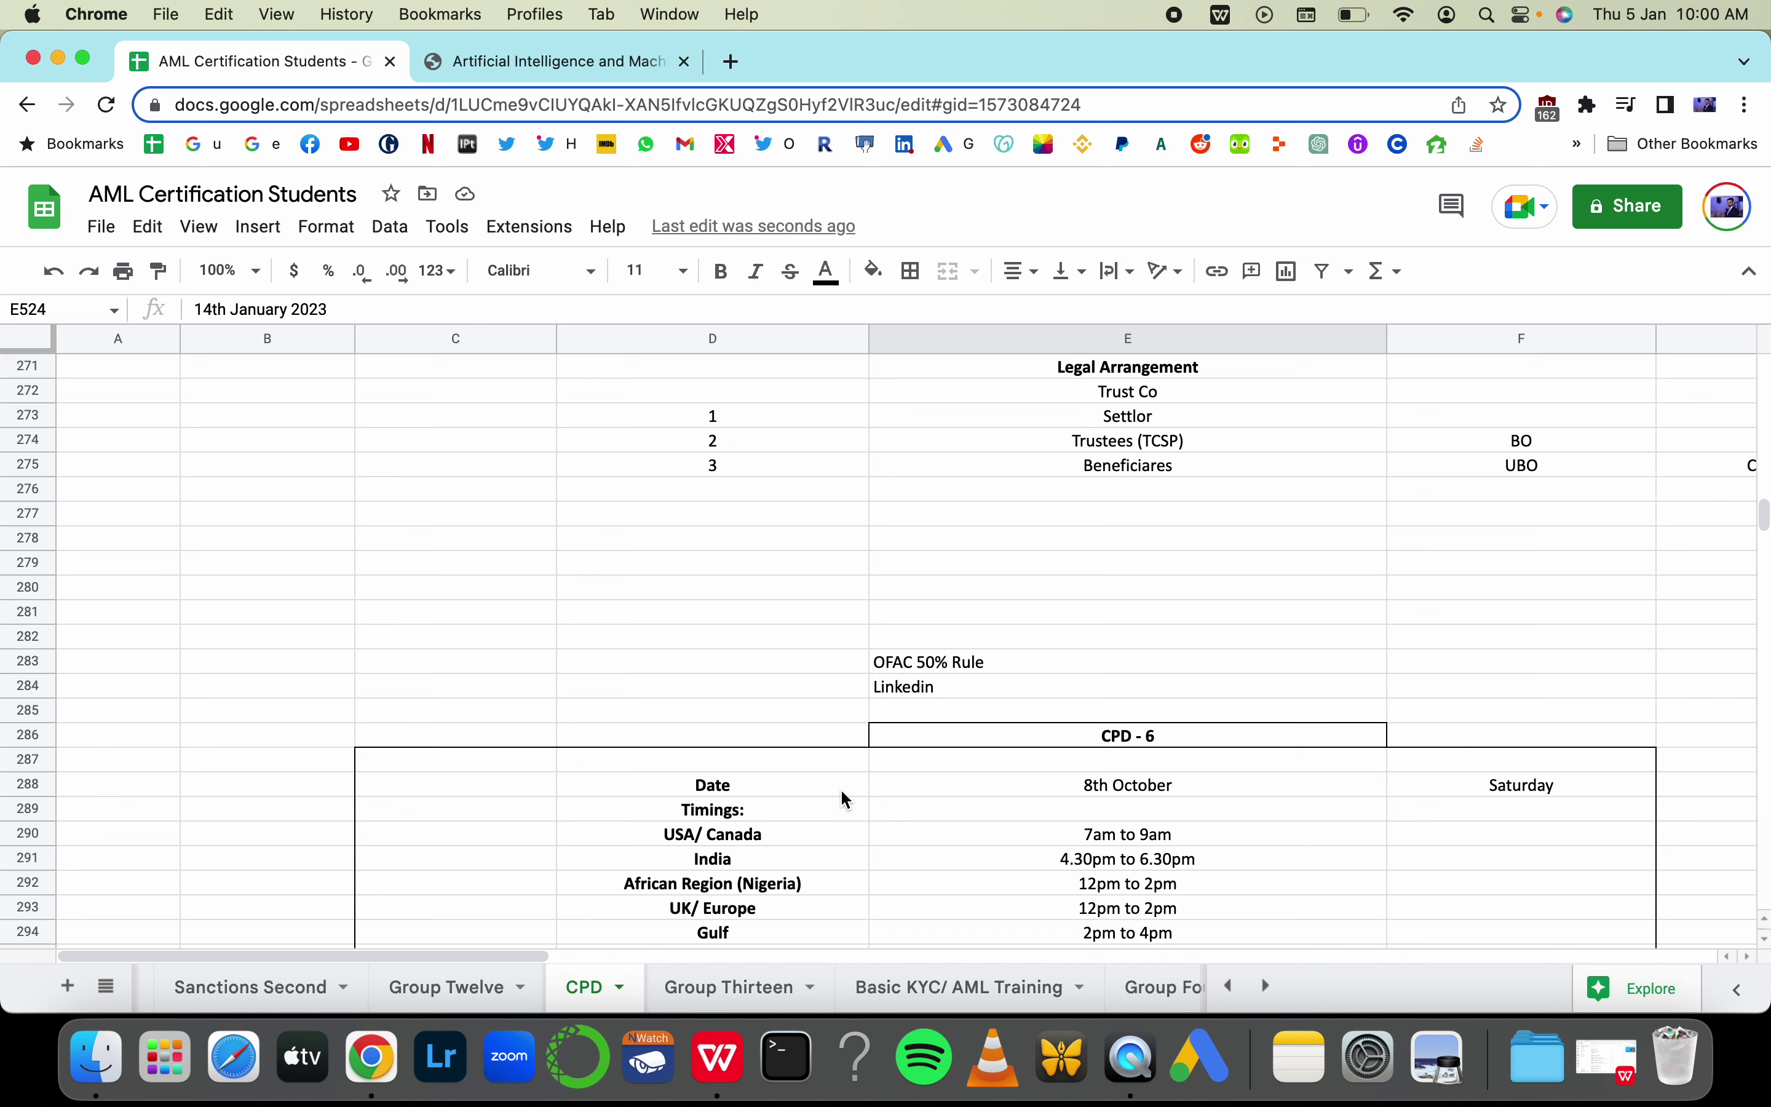
scroll(846, 799, "down", 3)
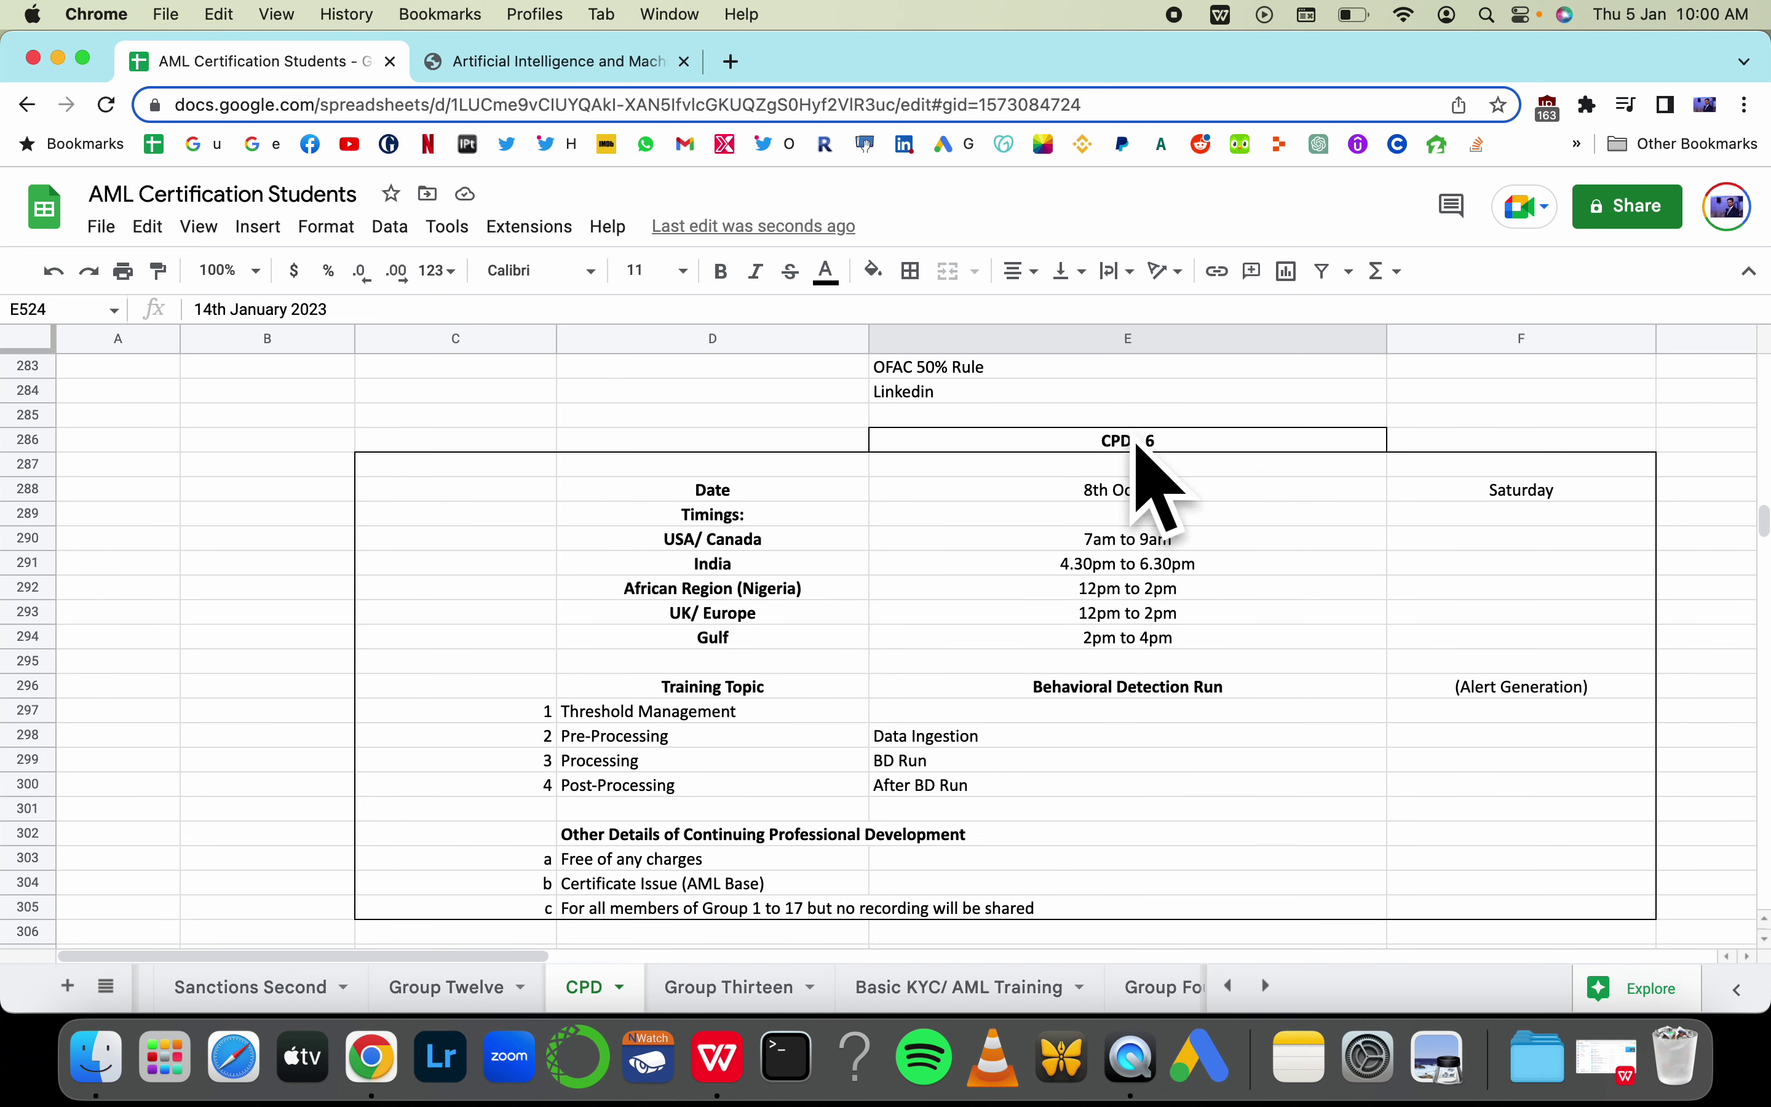
scroll(1101, 712, "up", 20)
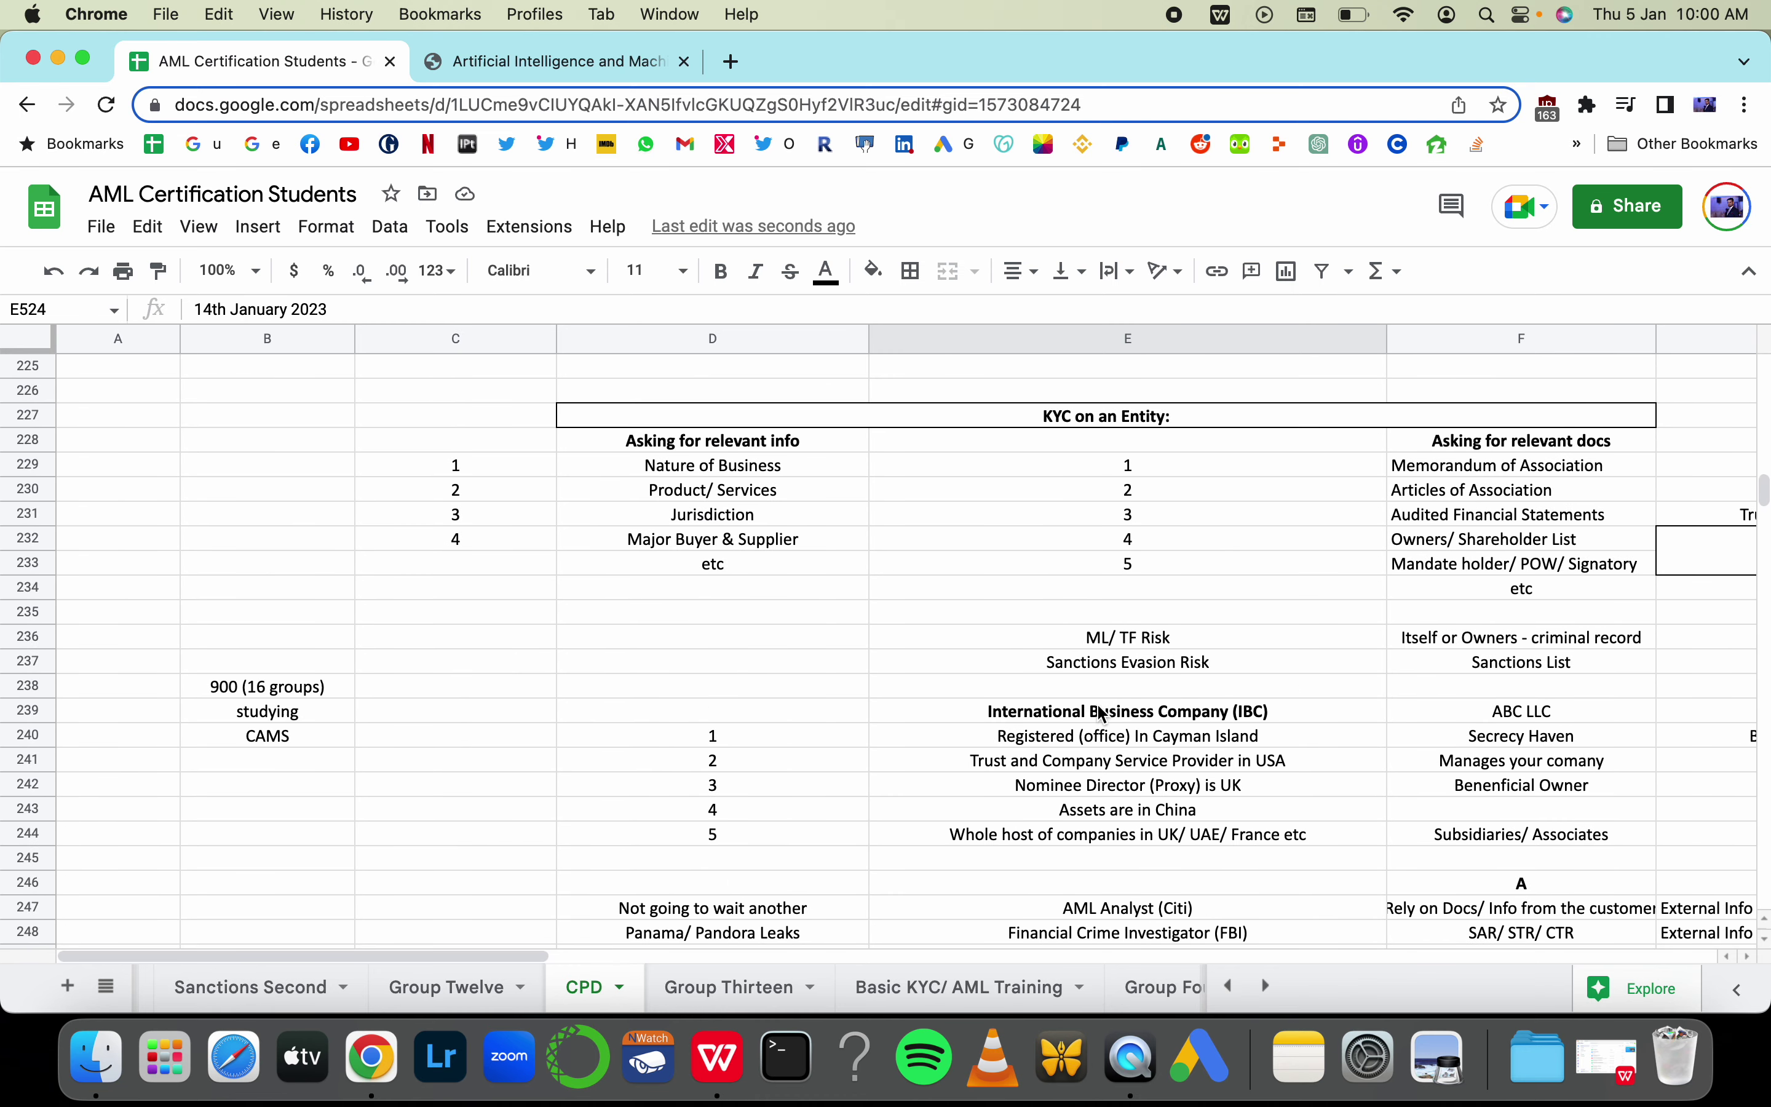
scroll(1101, 711, "up", 1)
scroll(1095, 703, "down", 6)
scroll(1031, 650, "up", 2)
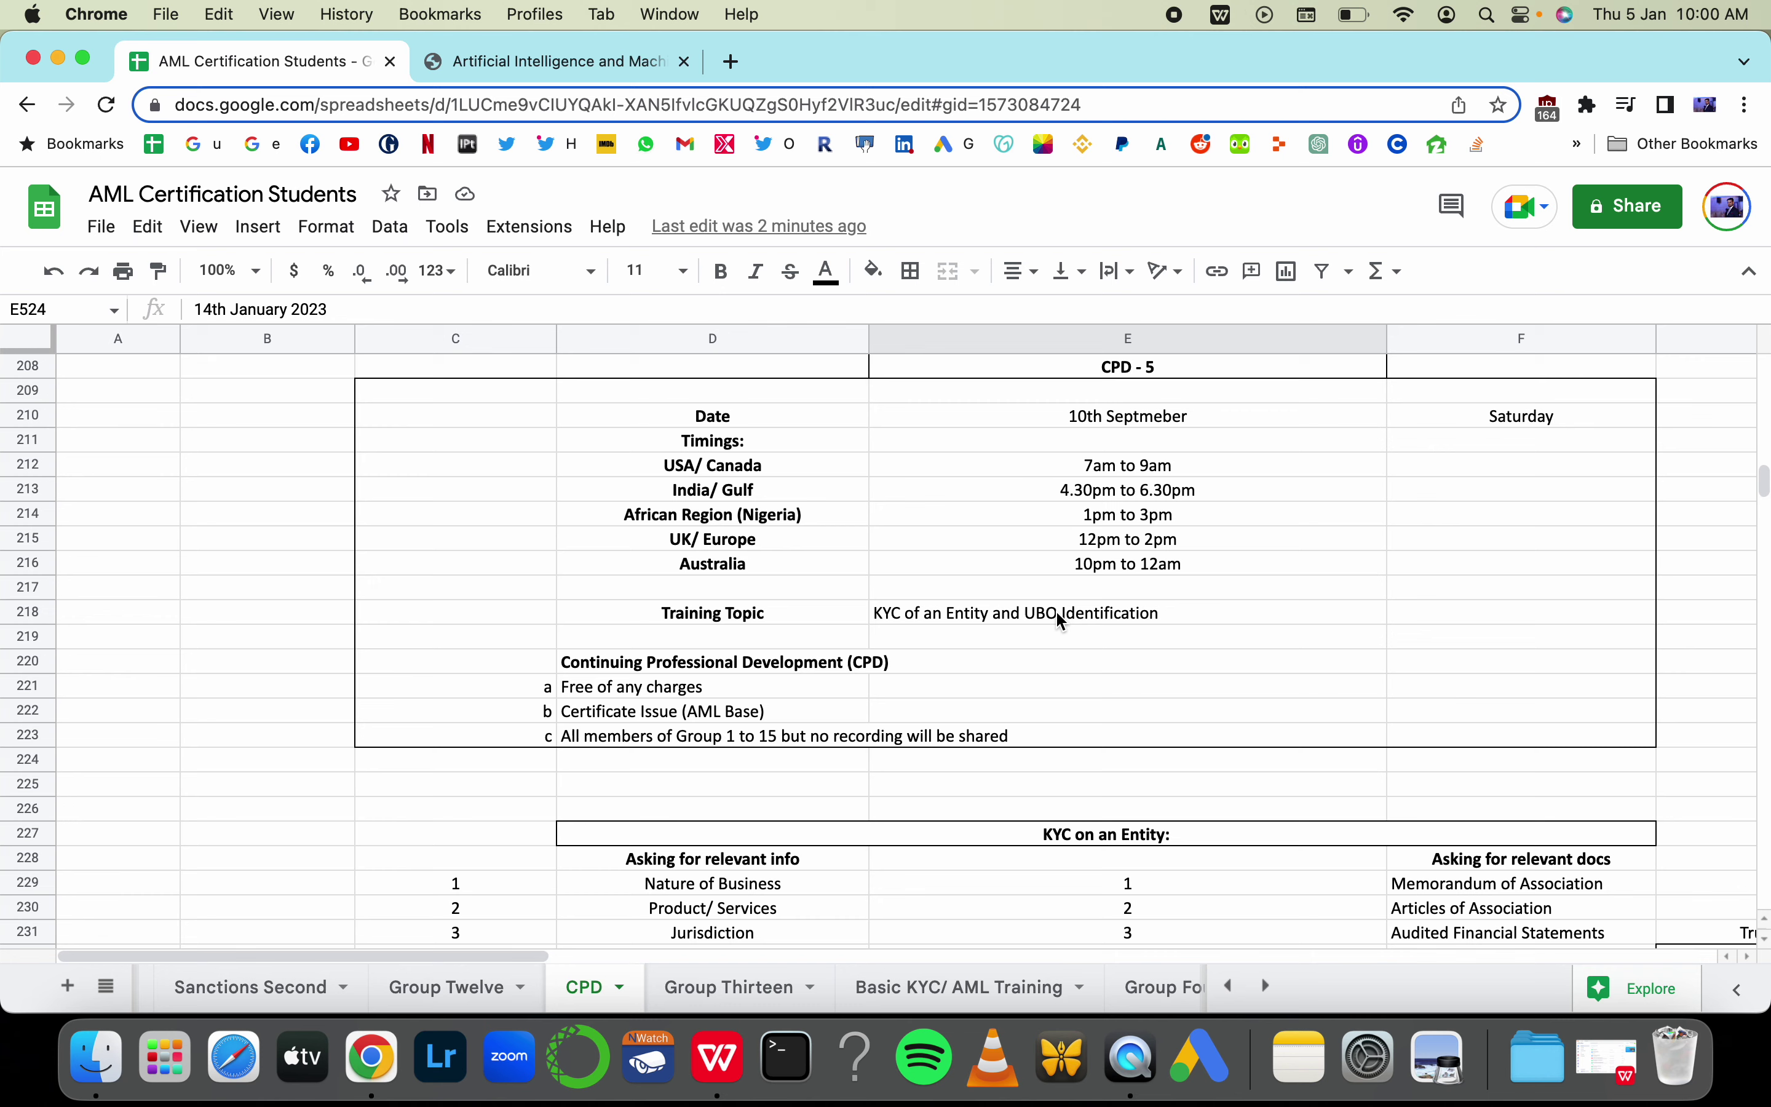
scroll(1056, 611, "down", 3)
scroll(1058, 618, "down", 9)
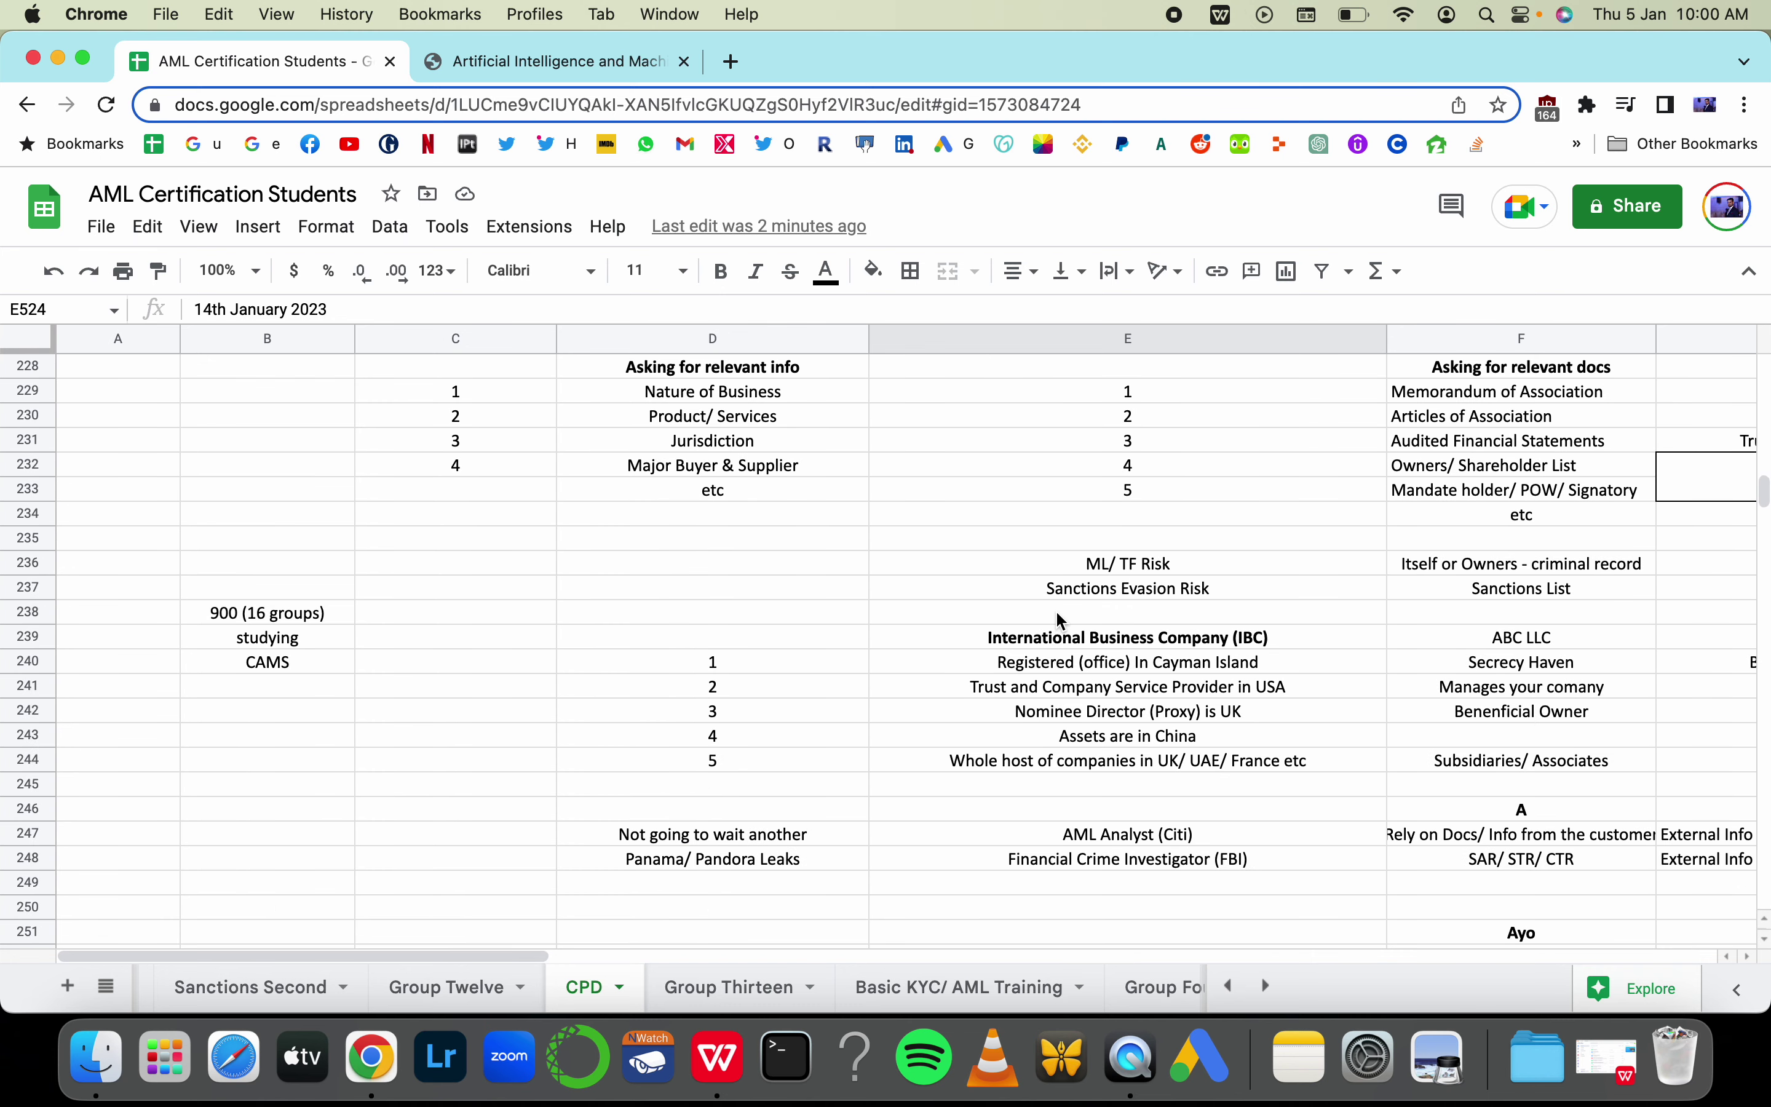
scroll(1054, 790, "down", 5)
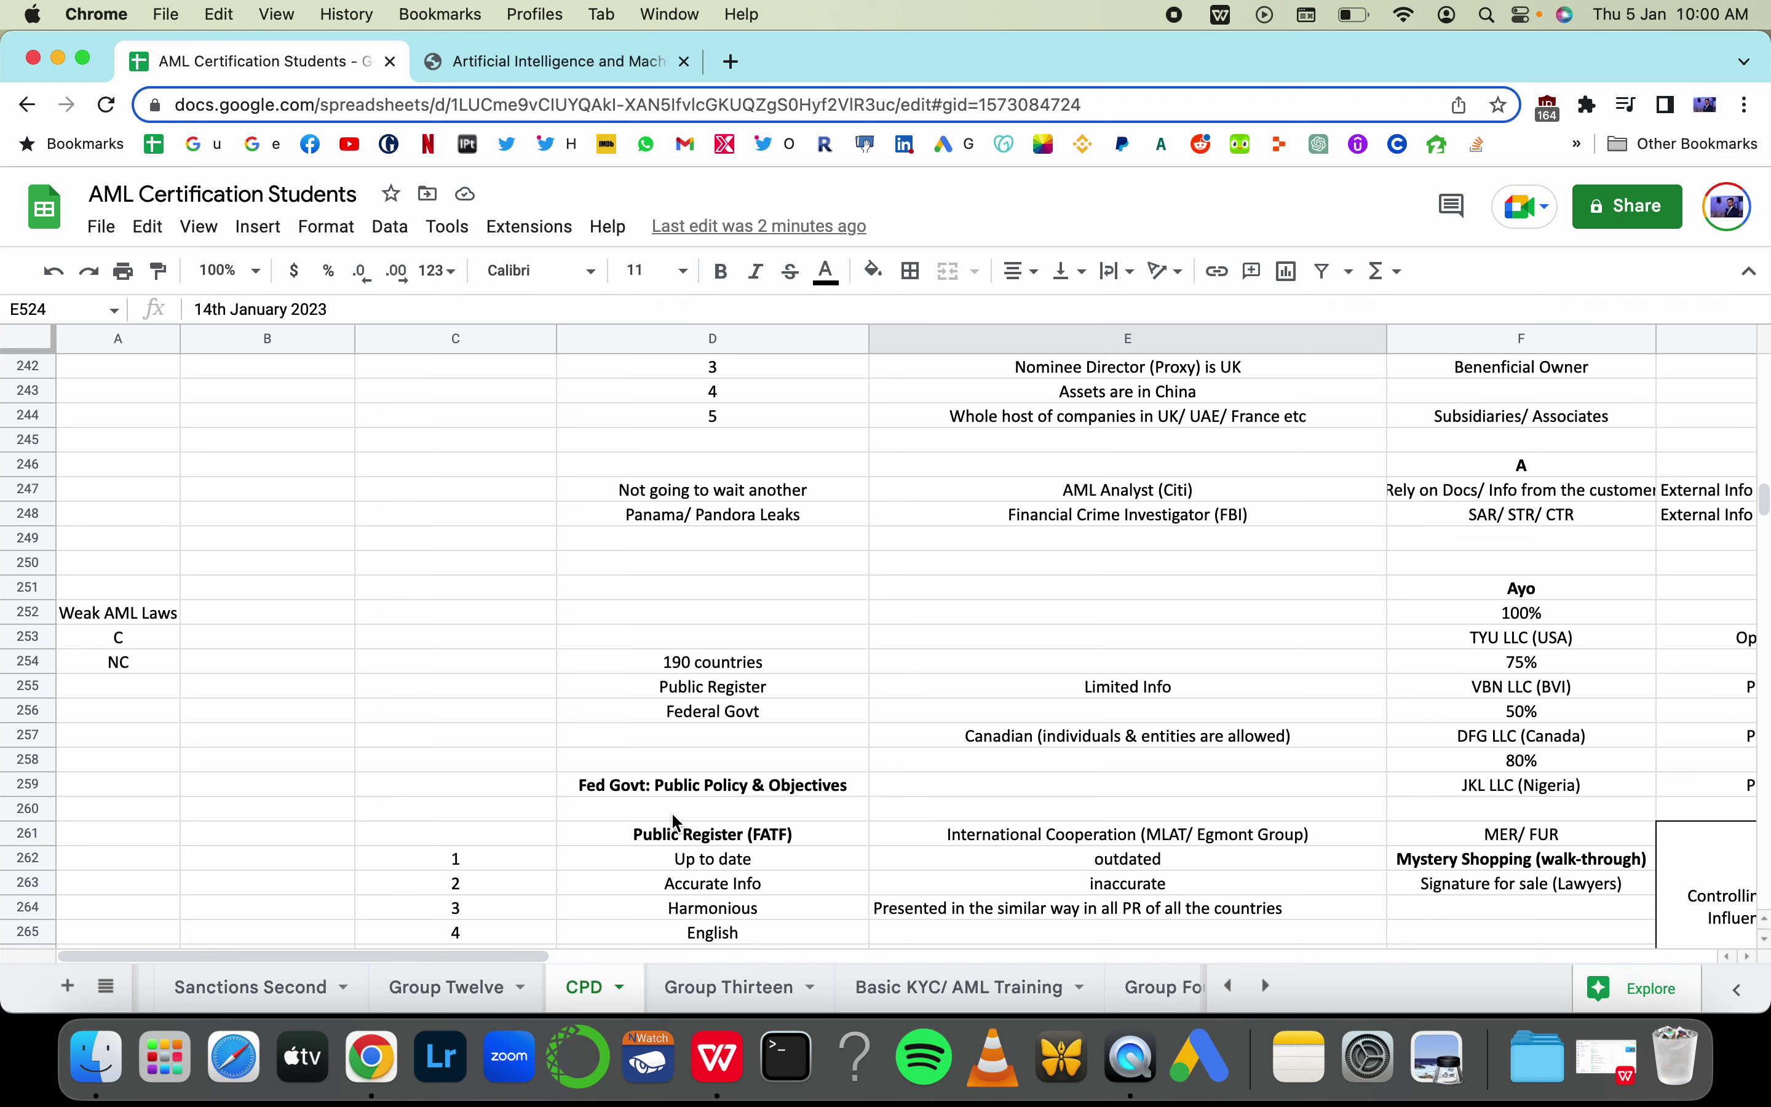
left_click_drag(670, 811, 1065, 891)
scroll(1065, 890, "up", 20)
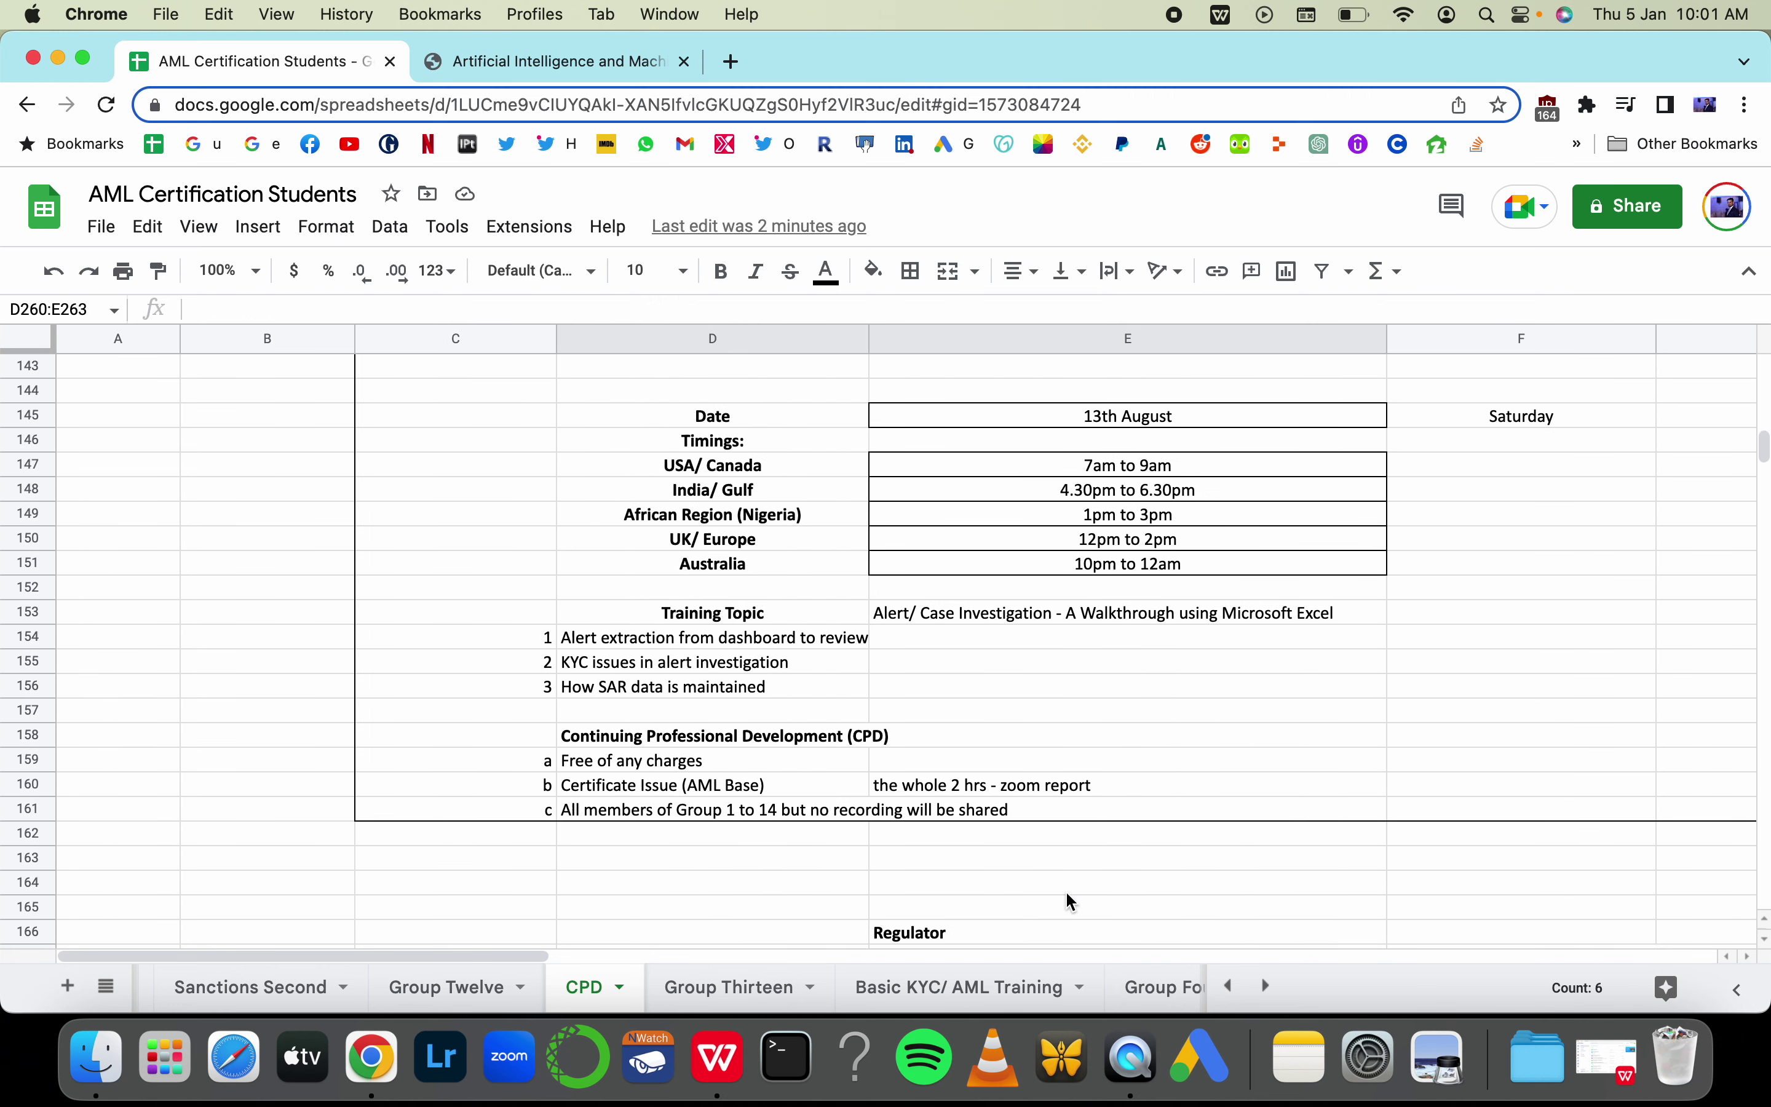
scroll(1067, 895, "up", 2)
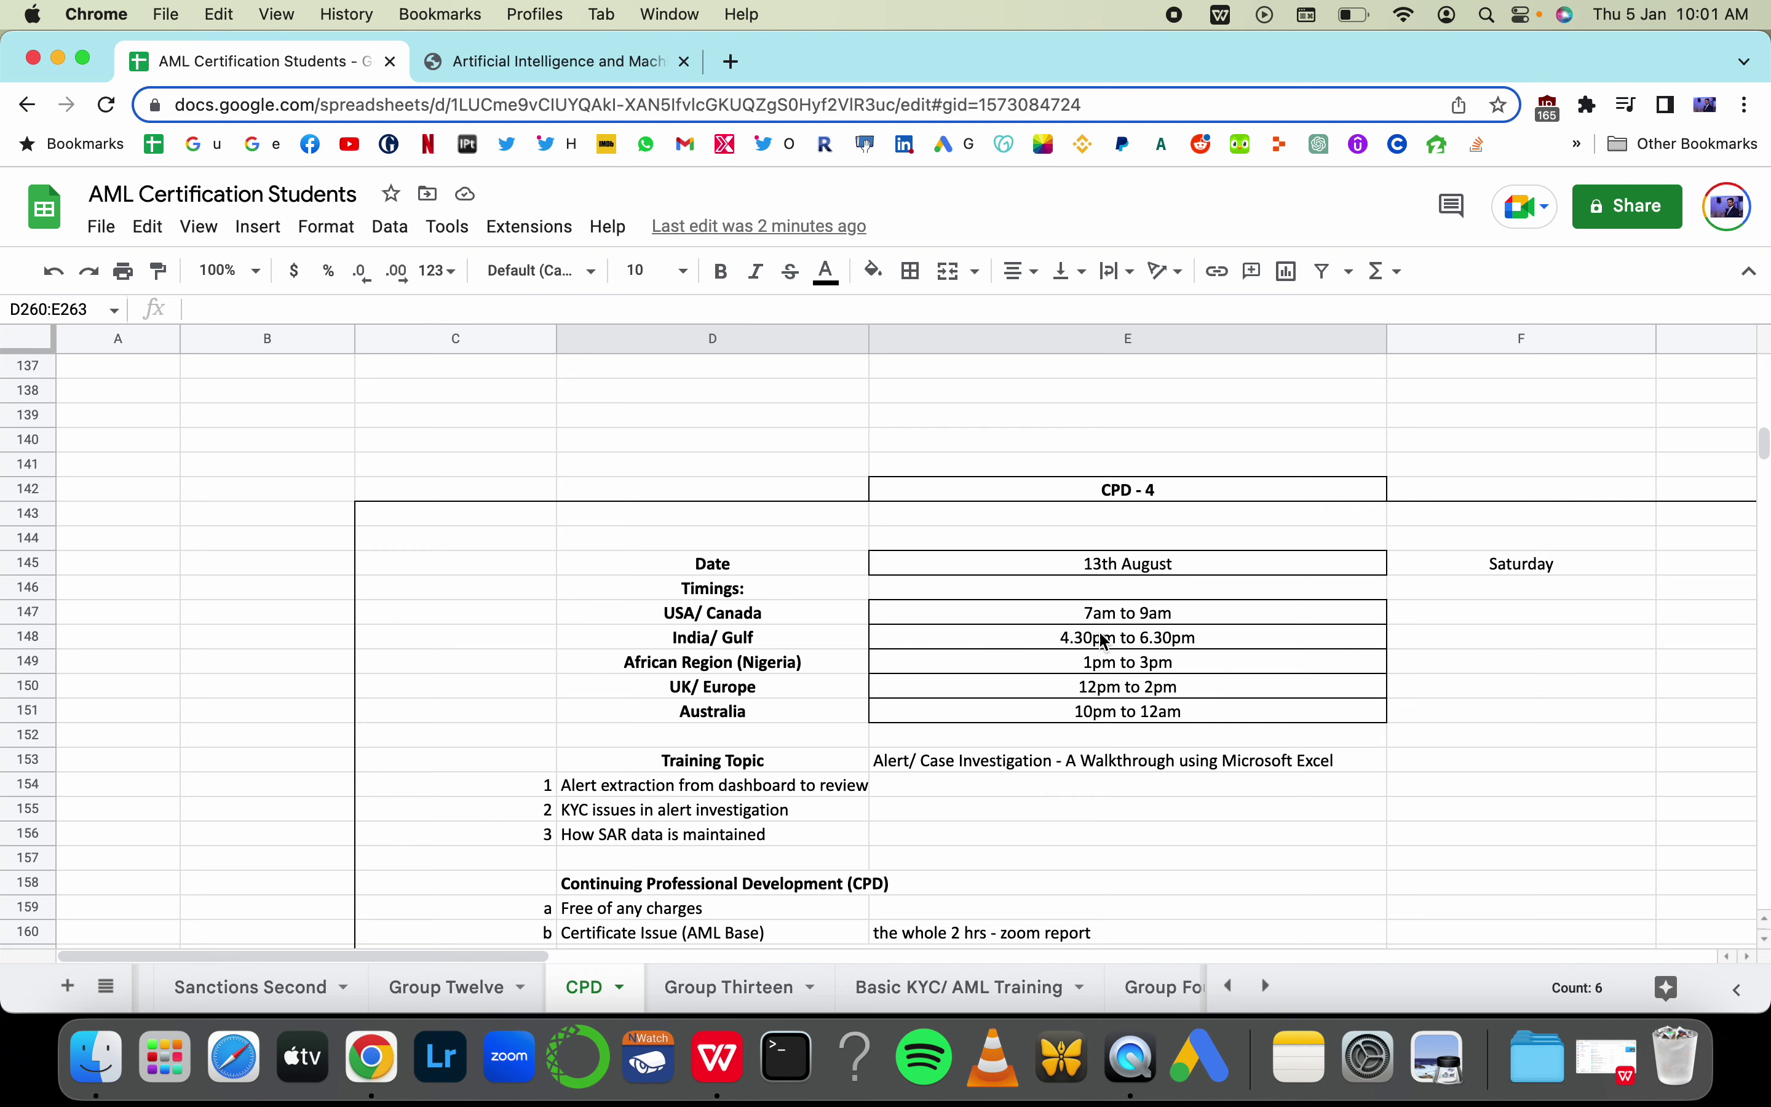
scroll(1076, 637, "down", 20)
scroll(1102, 638, "down", 20)
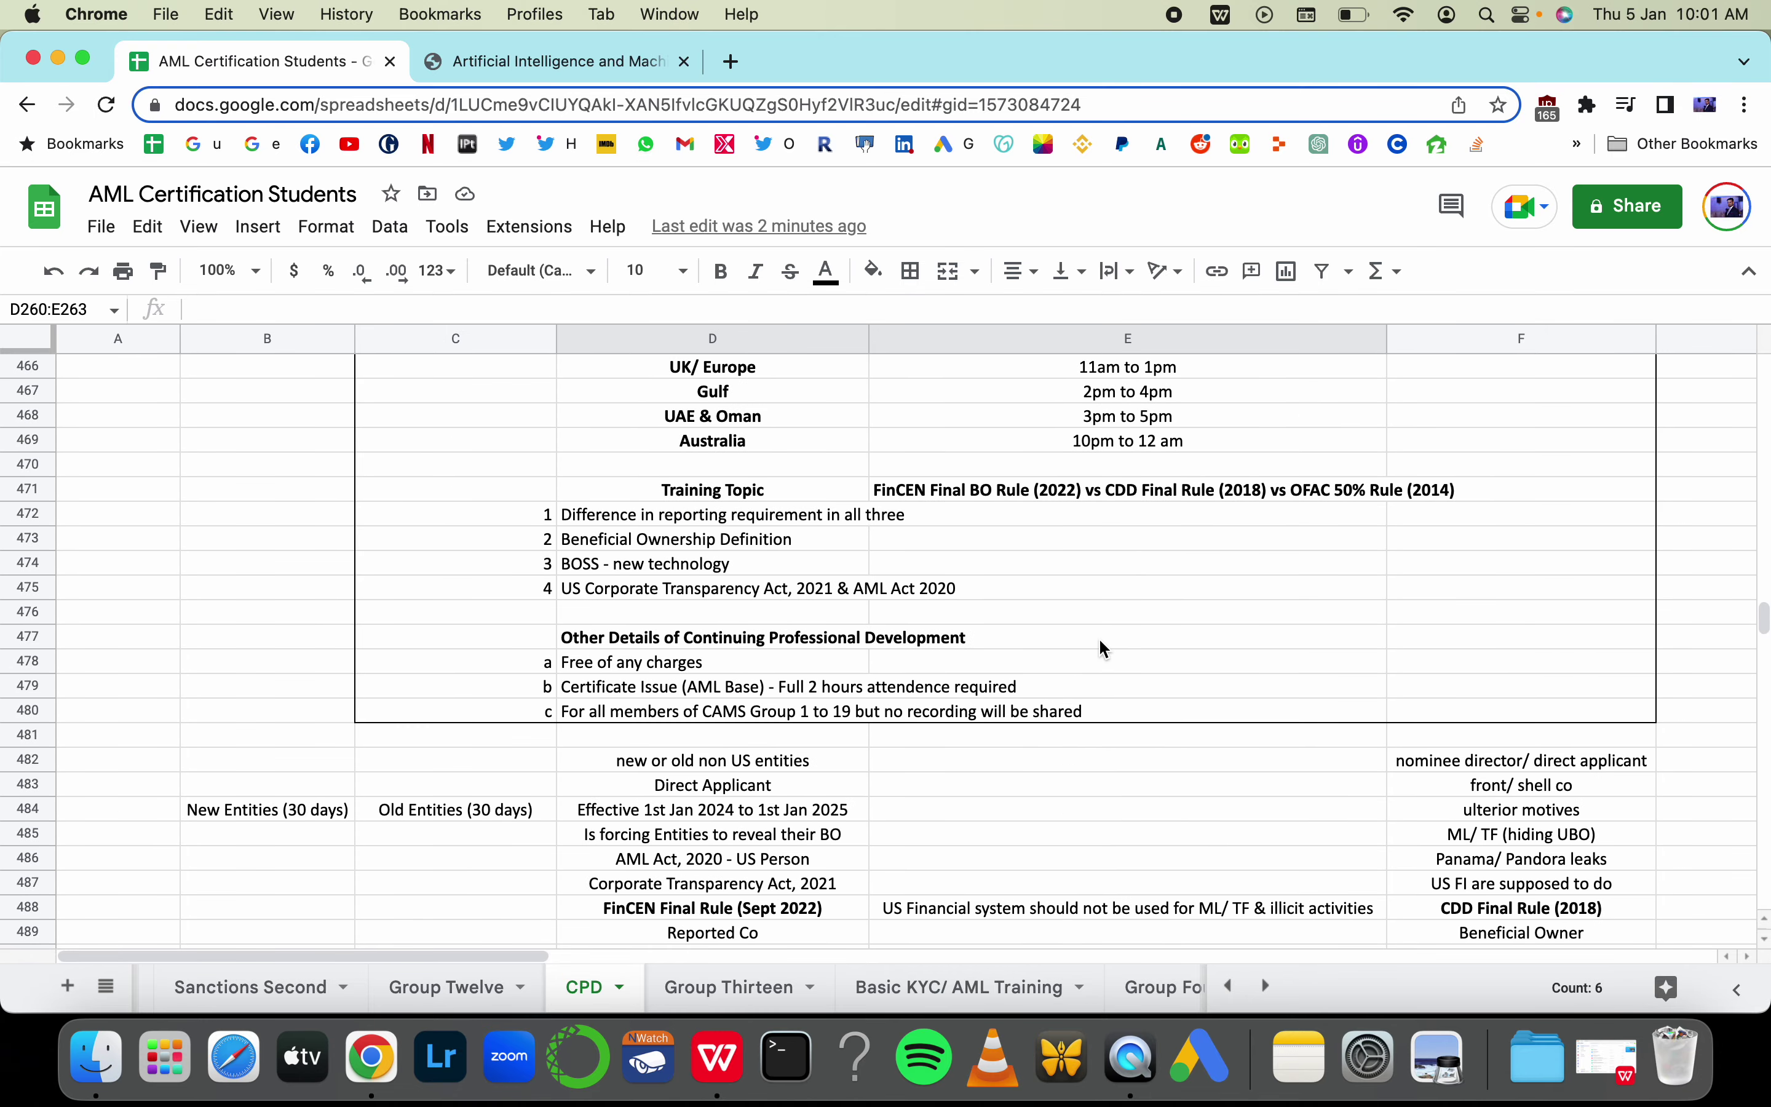
scroll(1104, 648, "up", 7)
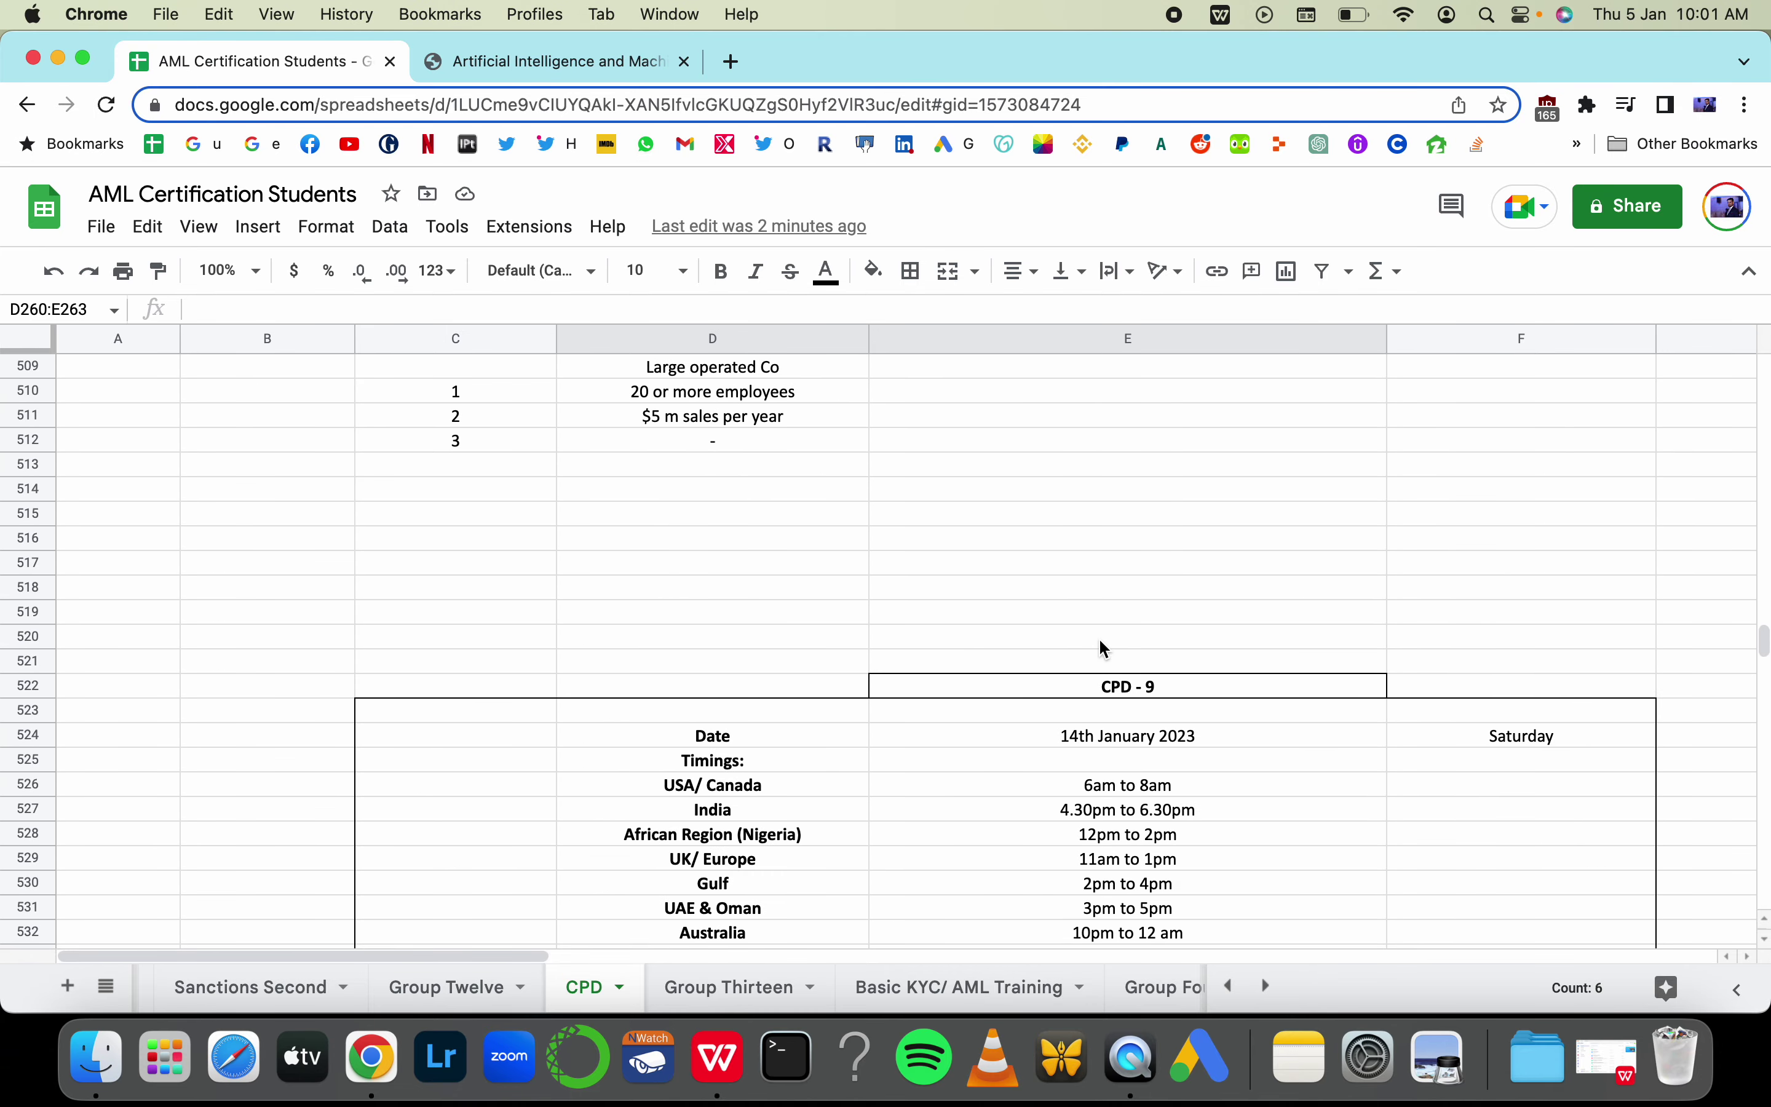
scroll(1104, 648, "down", 3)
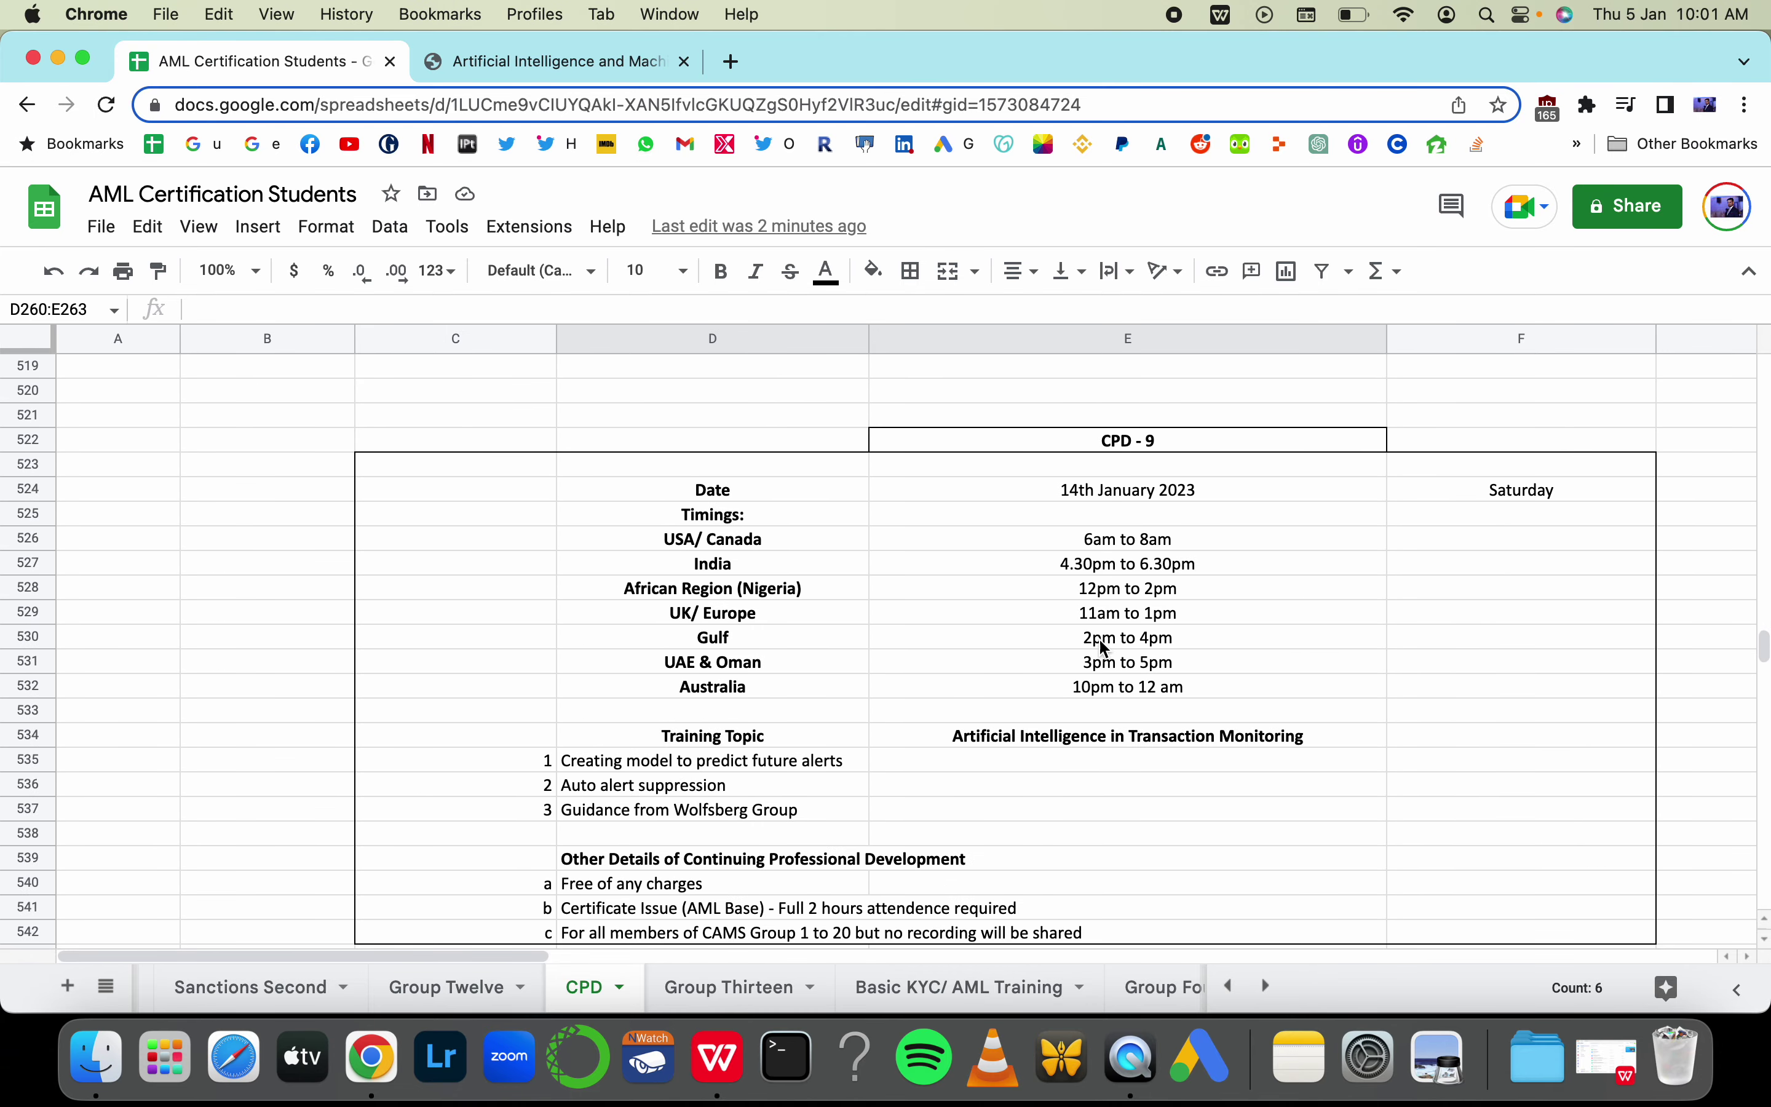
left_click(1001, 734)
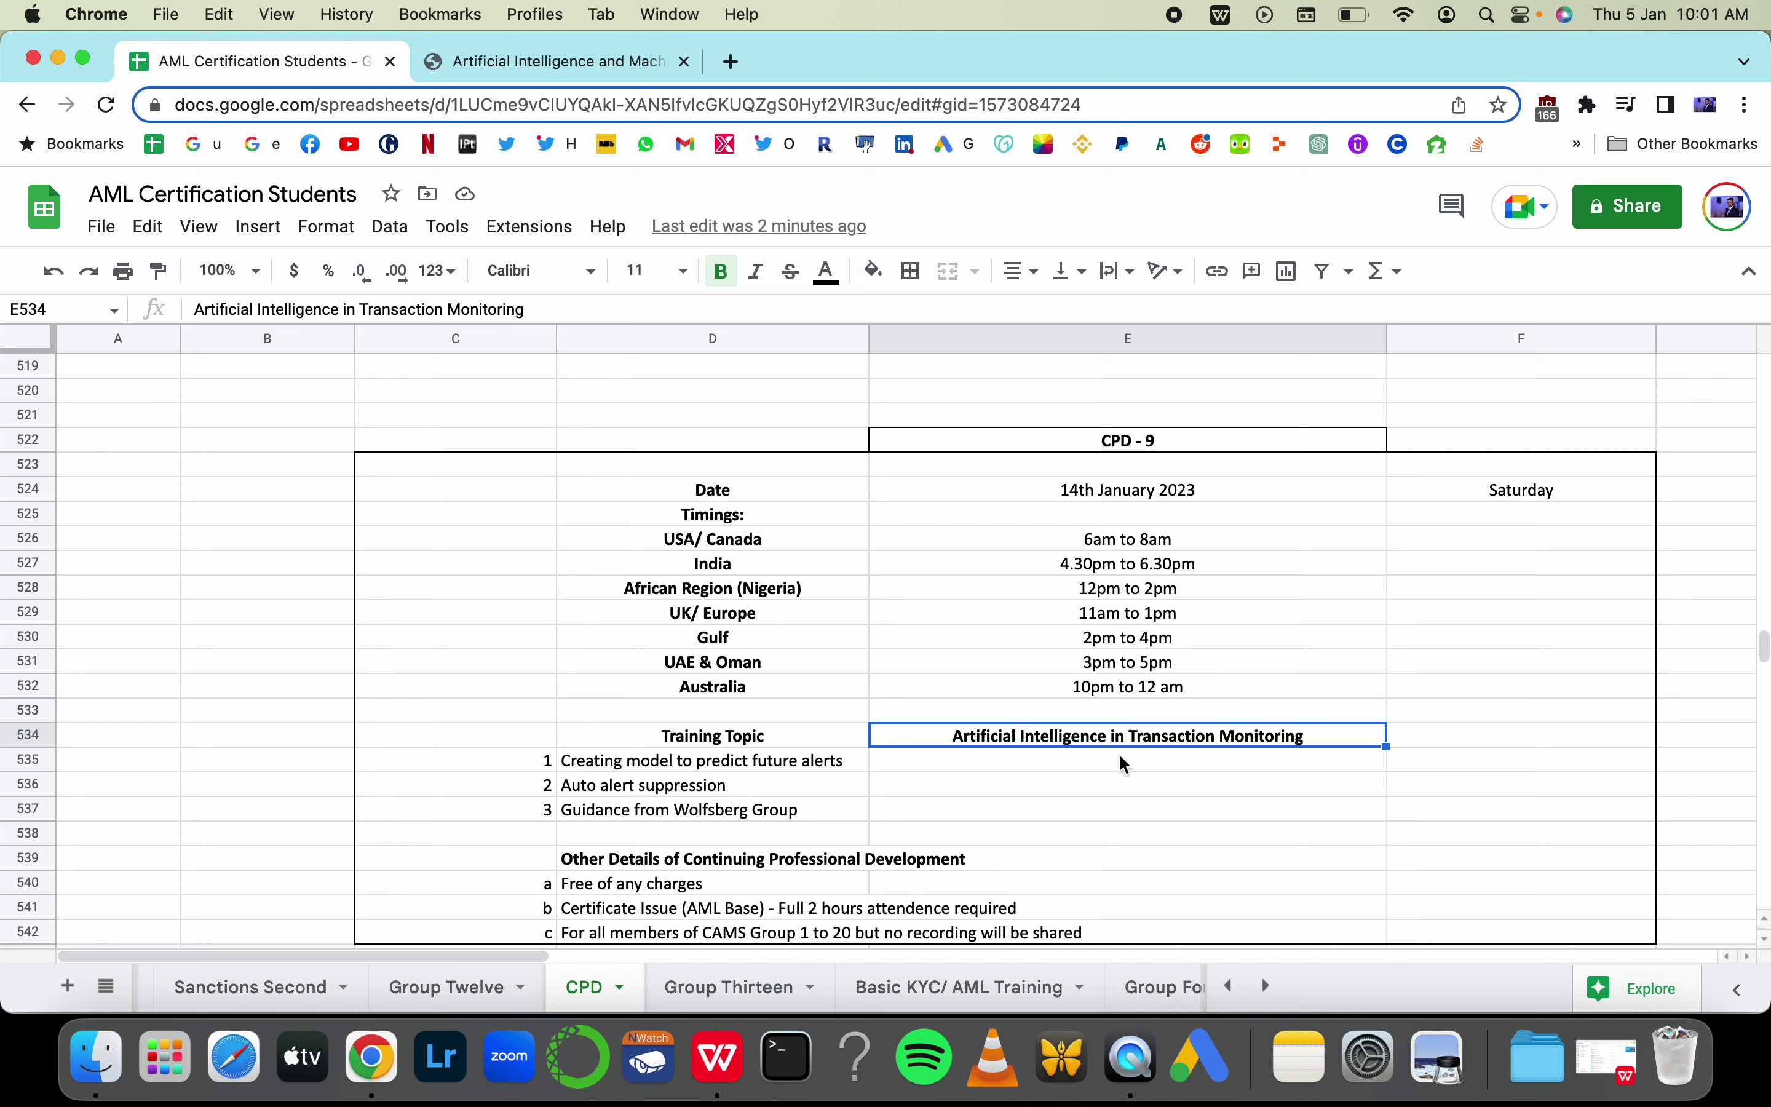
scroll(1126, 764, "down", 1)
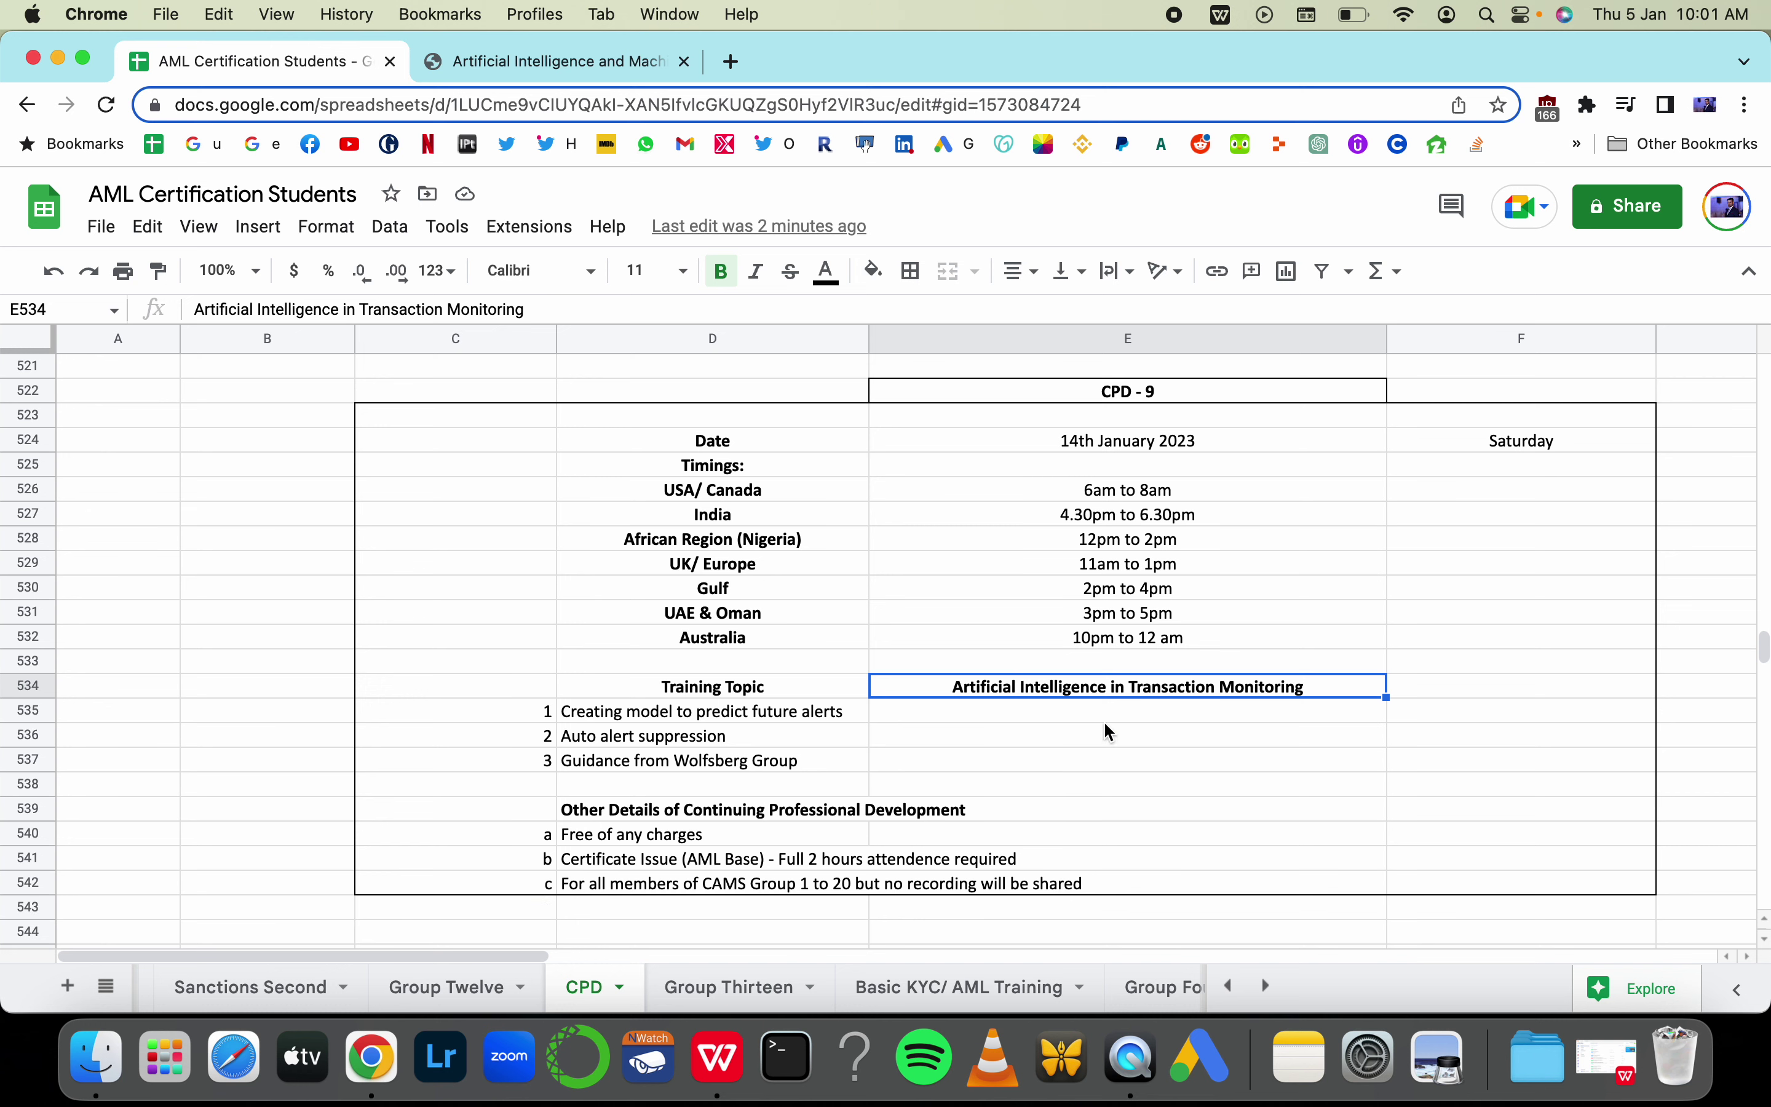
left_click_drag(1104, 719, 1105, 765)
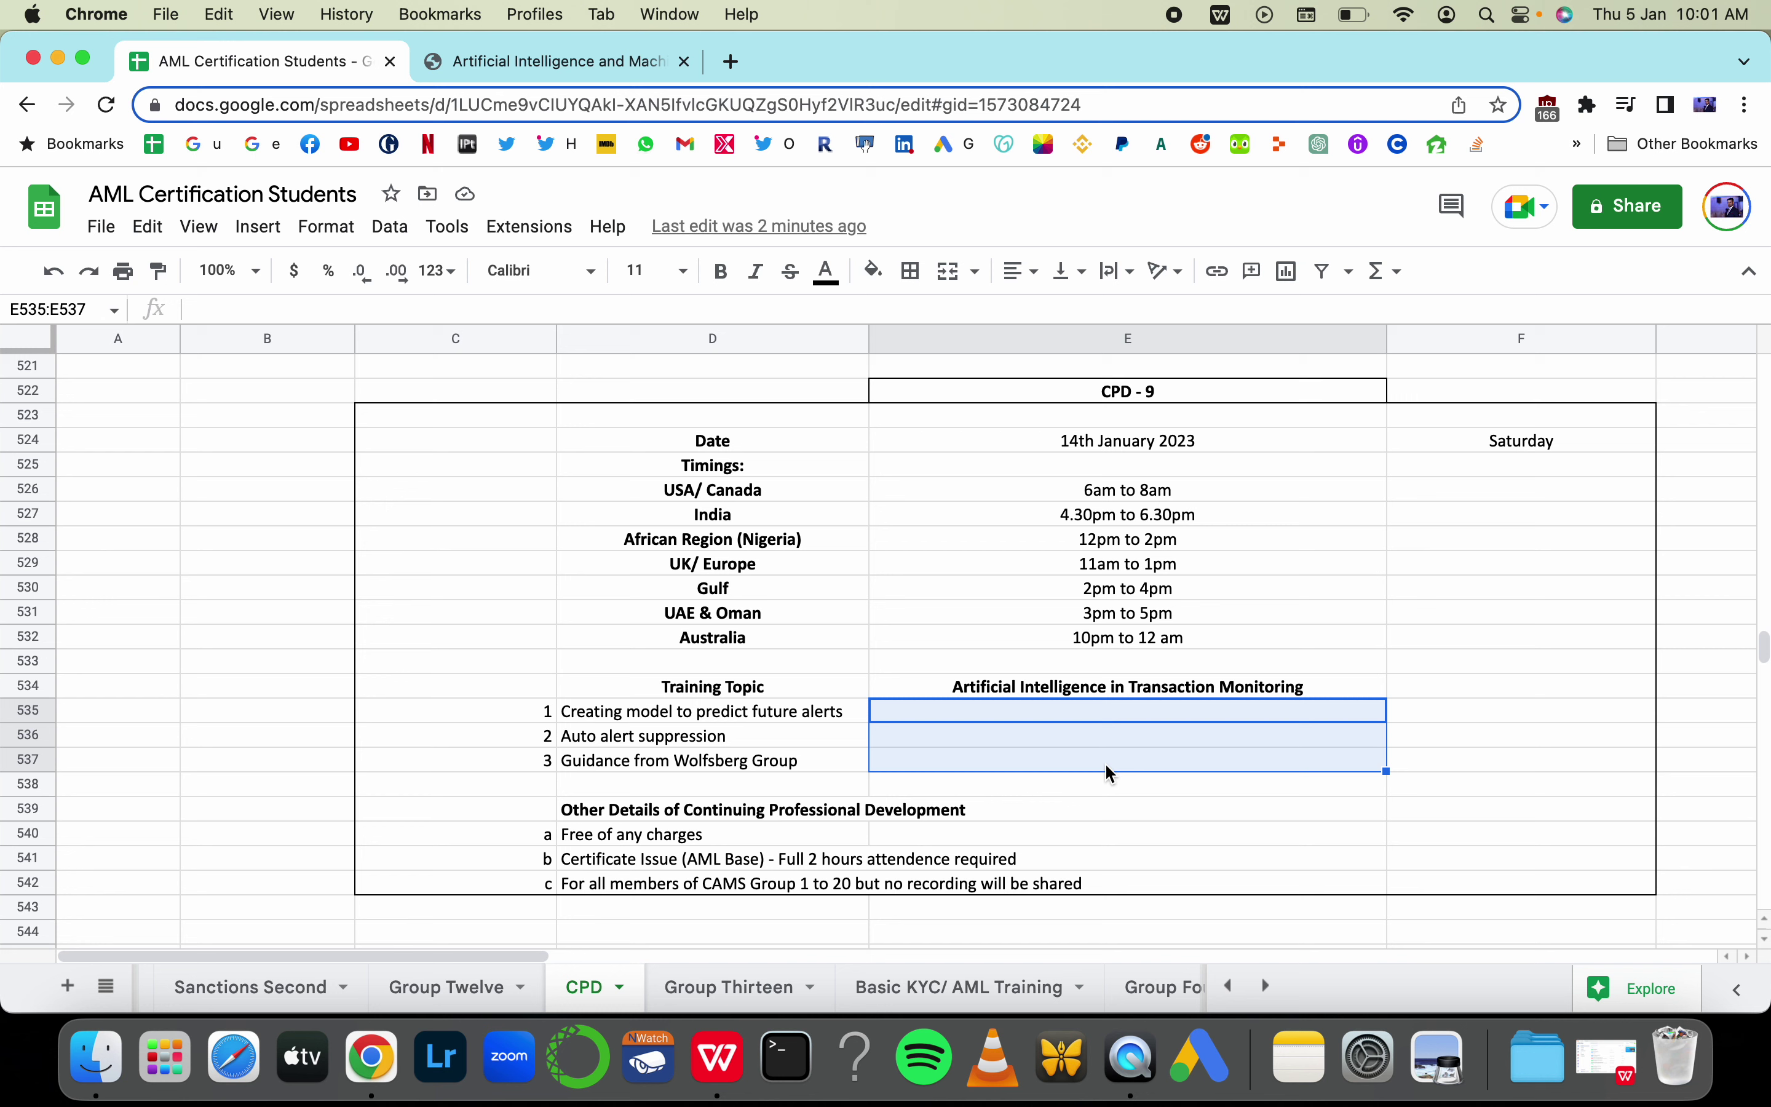
left_click(1118, 688)
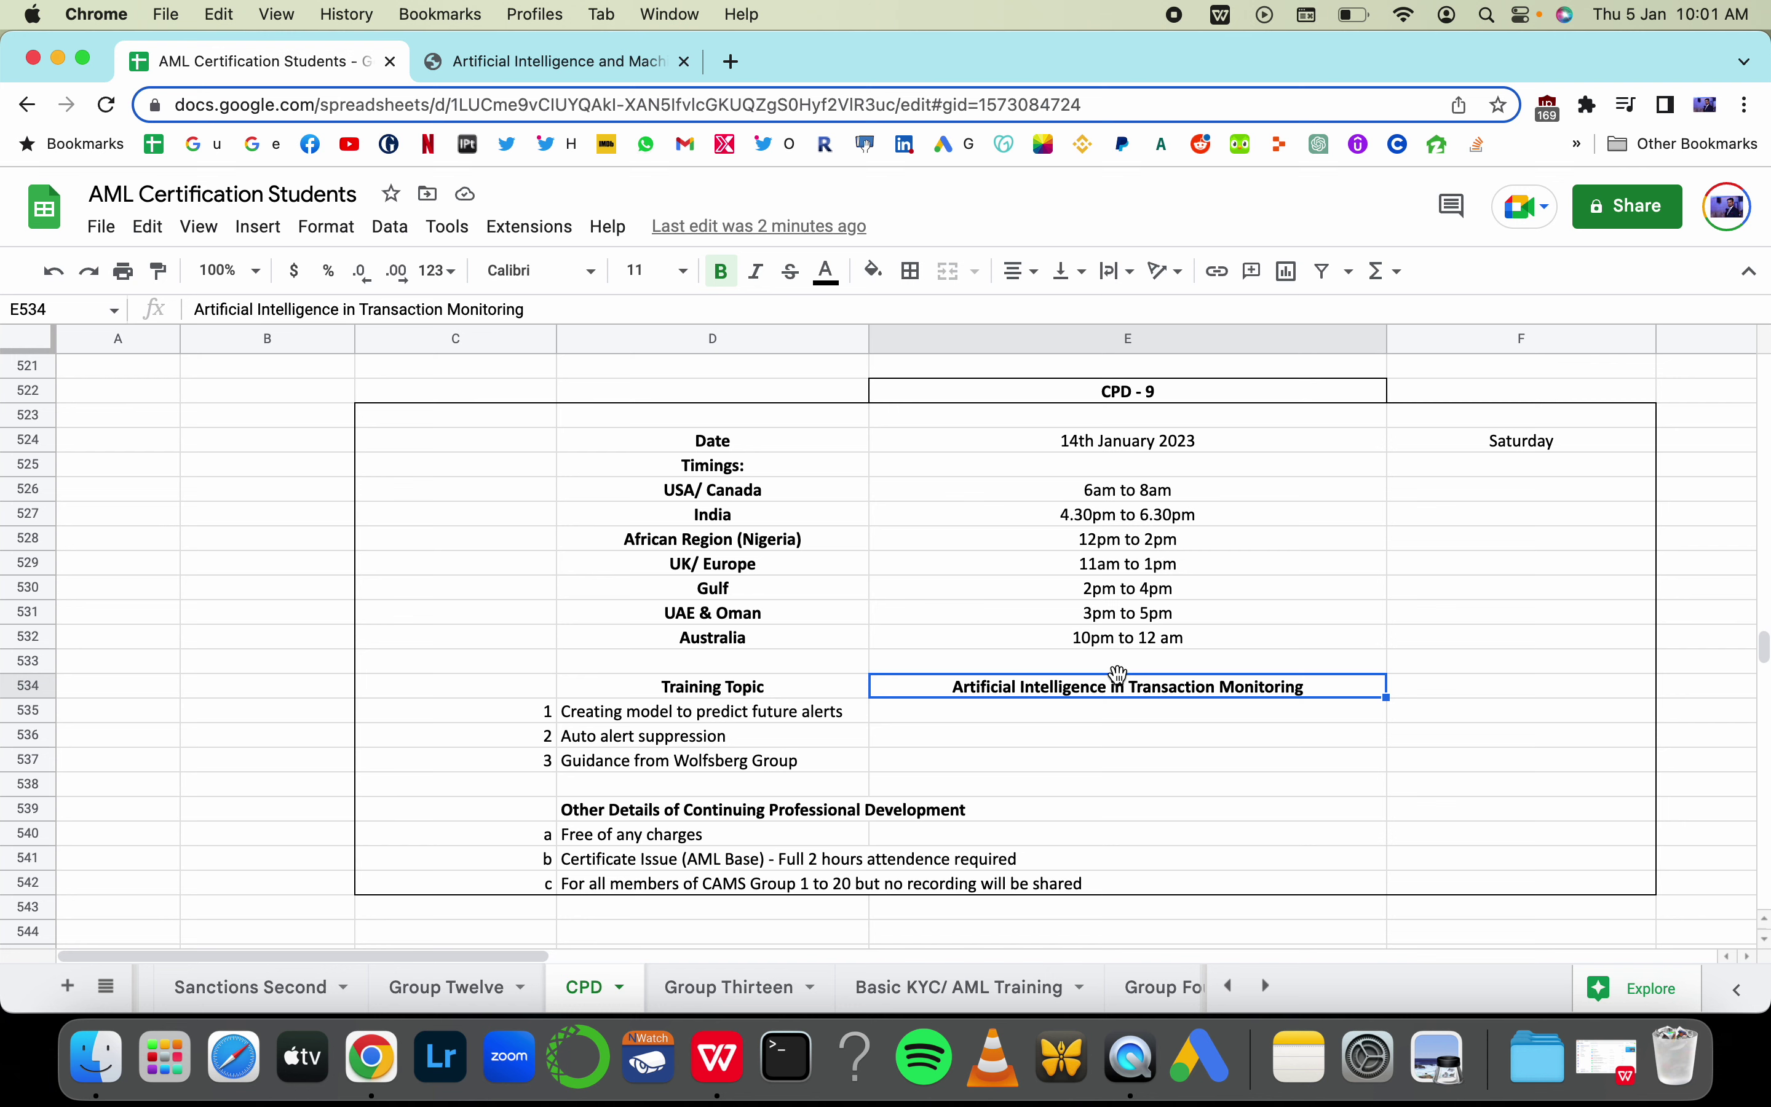
left_click(1196, 446)
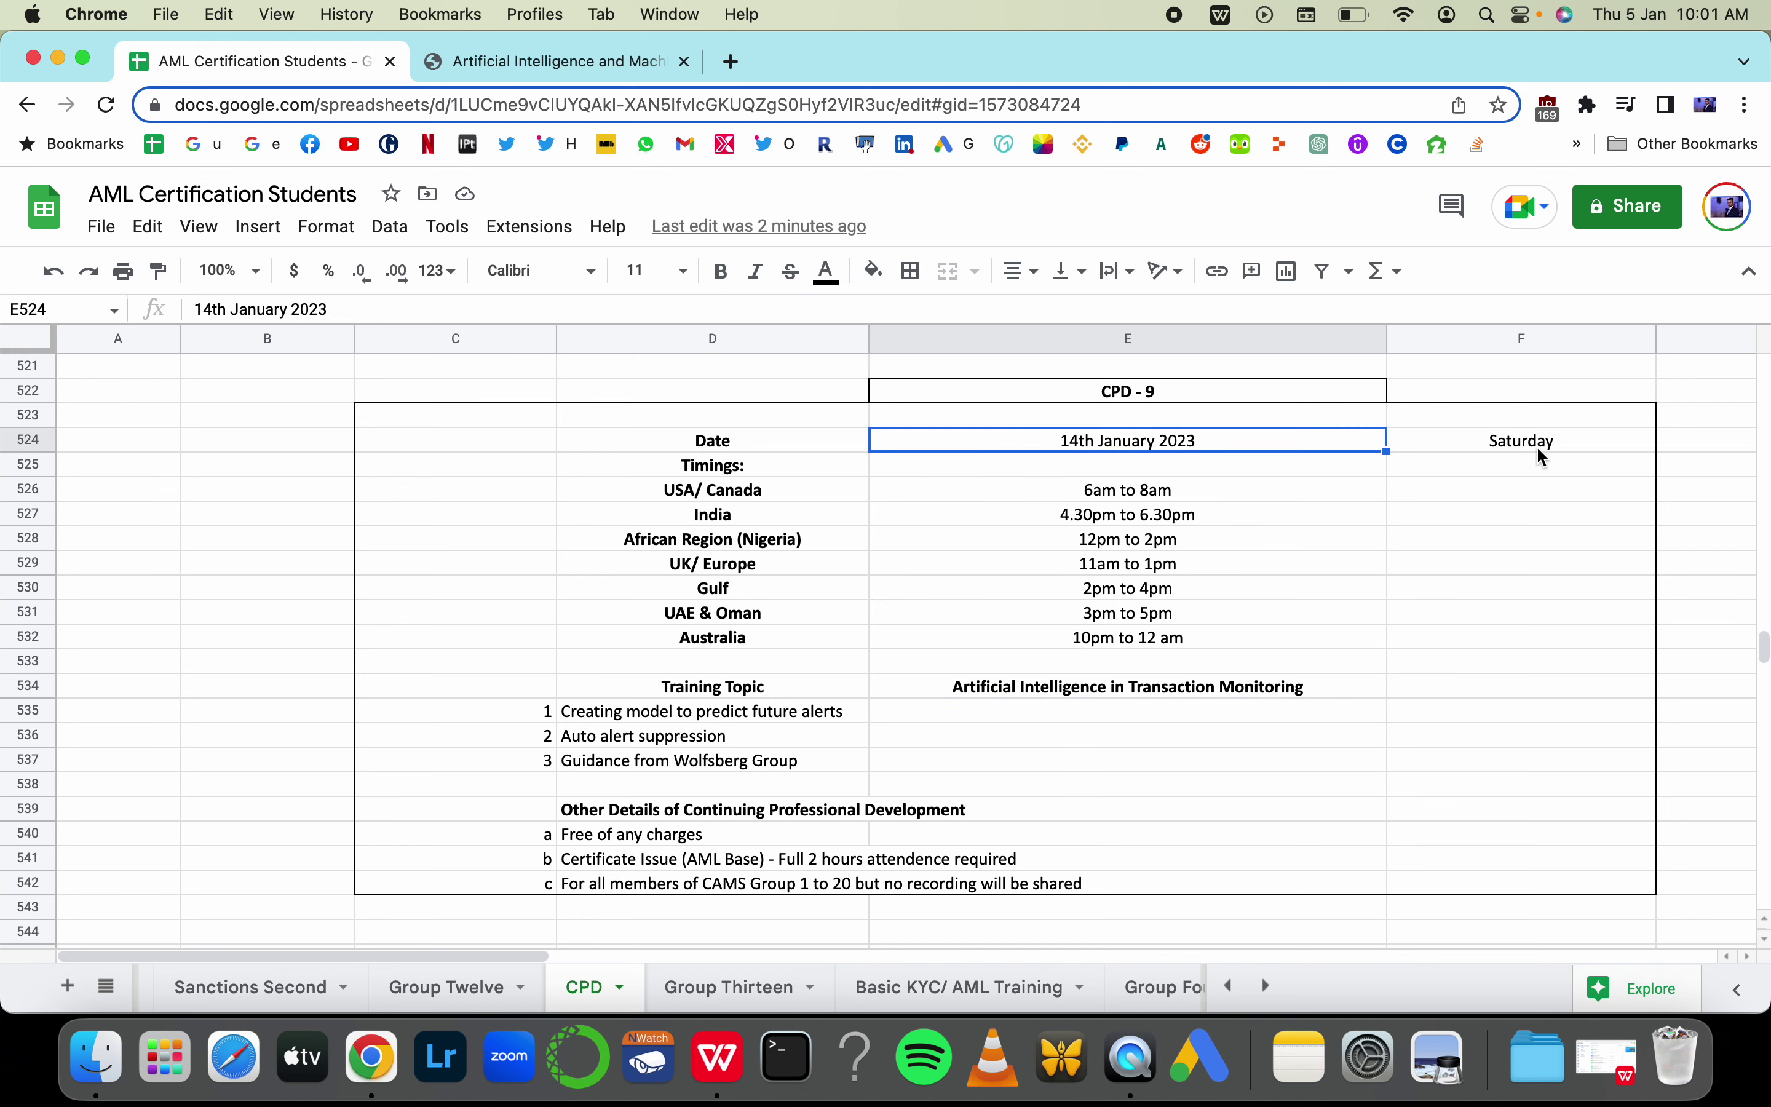
left_click_drag(1536, 446, 1544, 542)
left_click(855, 665, "shift")
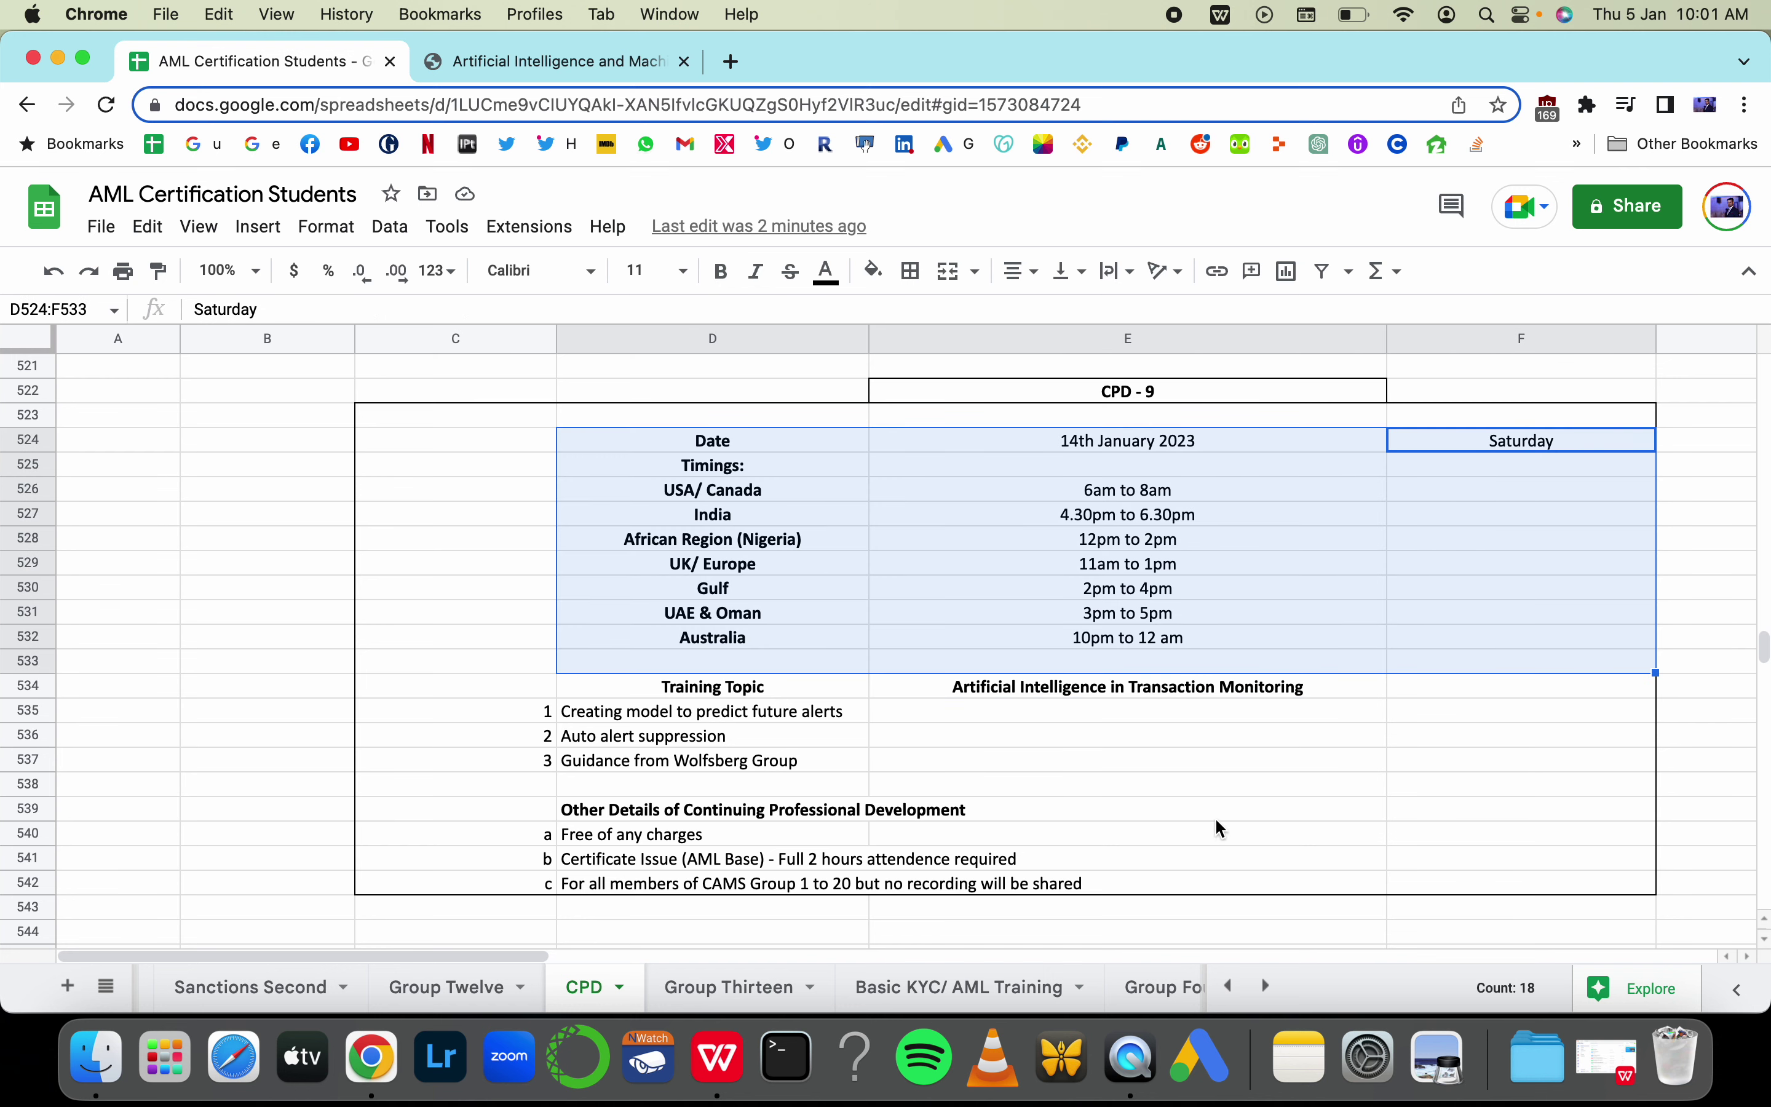